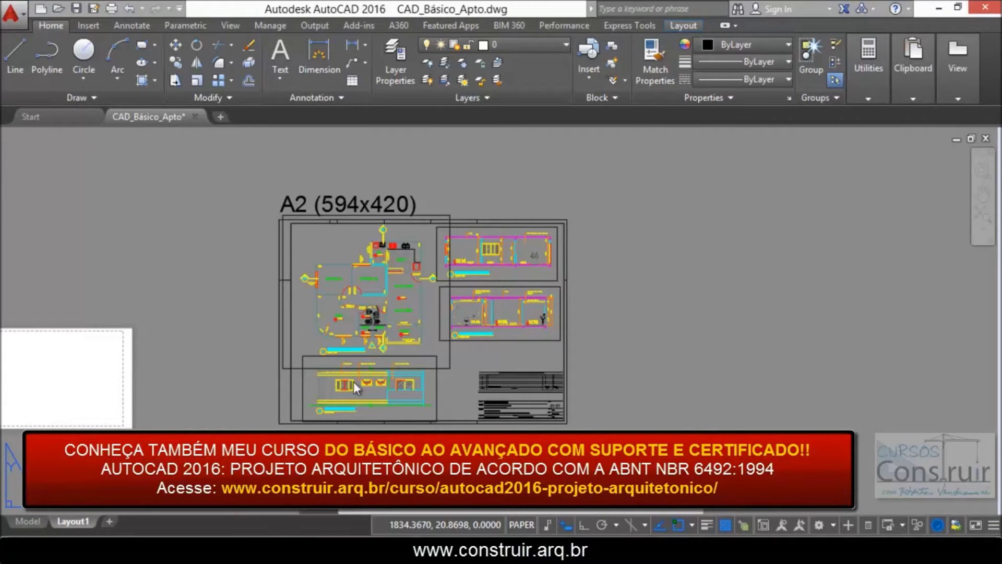
# Switch from the A2 Layout1 sheet to model space to show the facade elevation
pyautogui.click(30, 521)
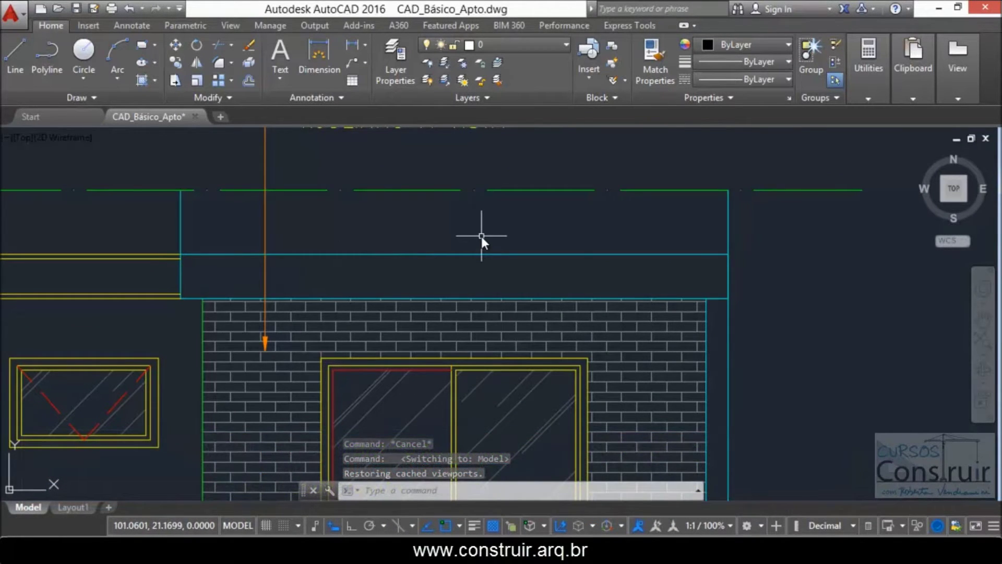
pyautogui.scroll(-2, 481, 236)
pyautogui.scroll(-2, 451, 297)
pyautogui.scroll(2, 478, 360)
pyautogui.scroll(2, 465, 319)
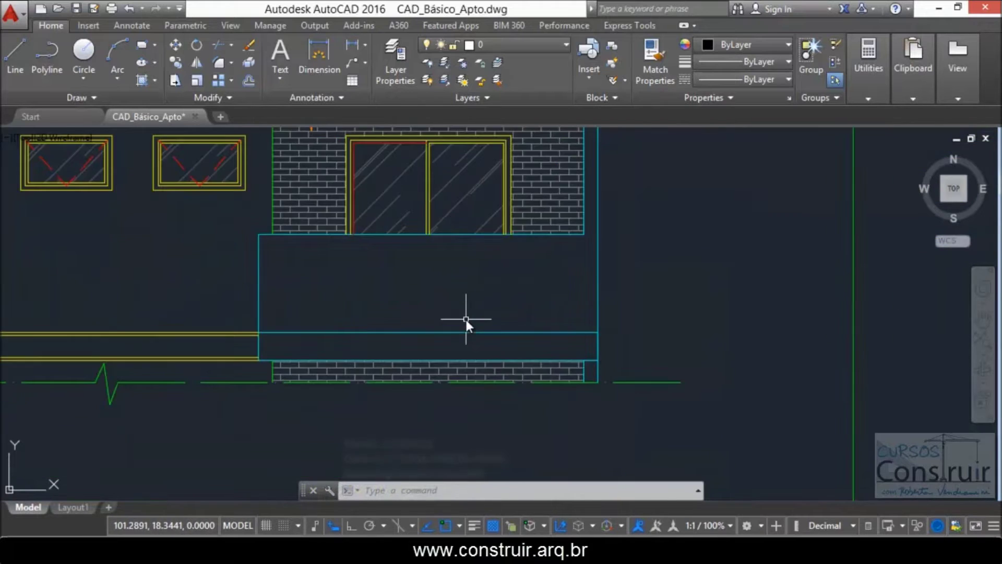
pyautogui.scroll(2, 465, 320)
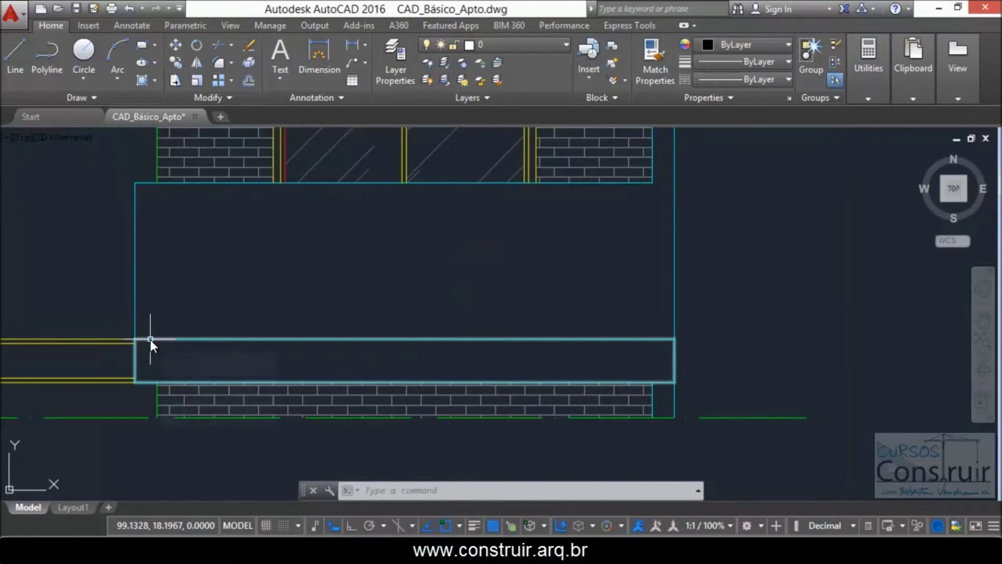
pyautogui.scroll(-4, 449, 414)
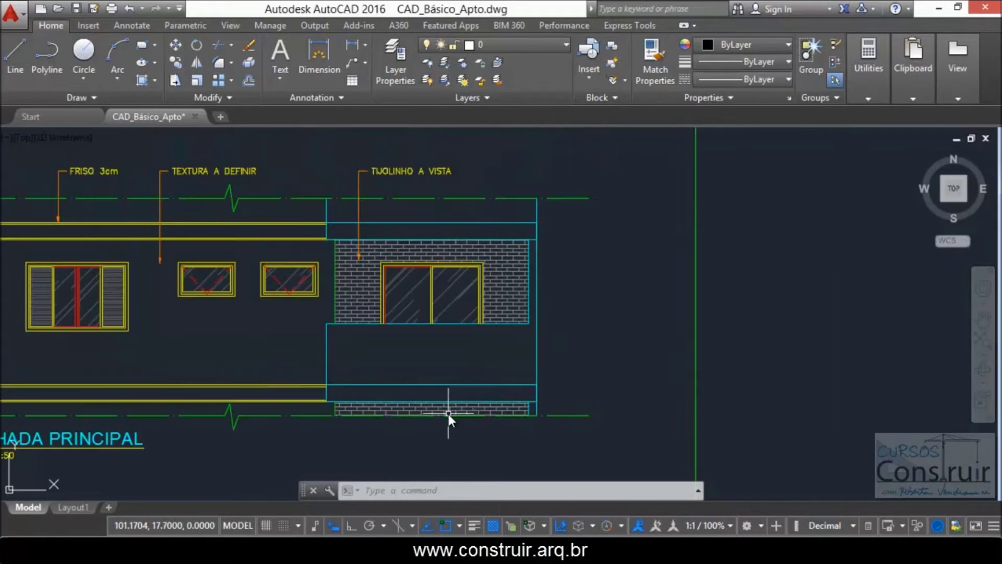
pyautogui.scroll(2, 562, 296)
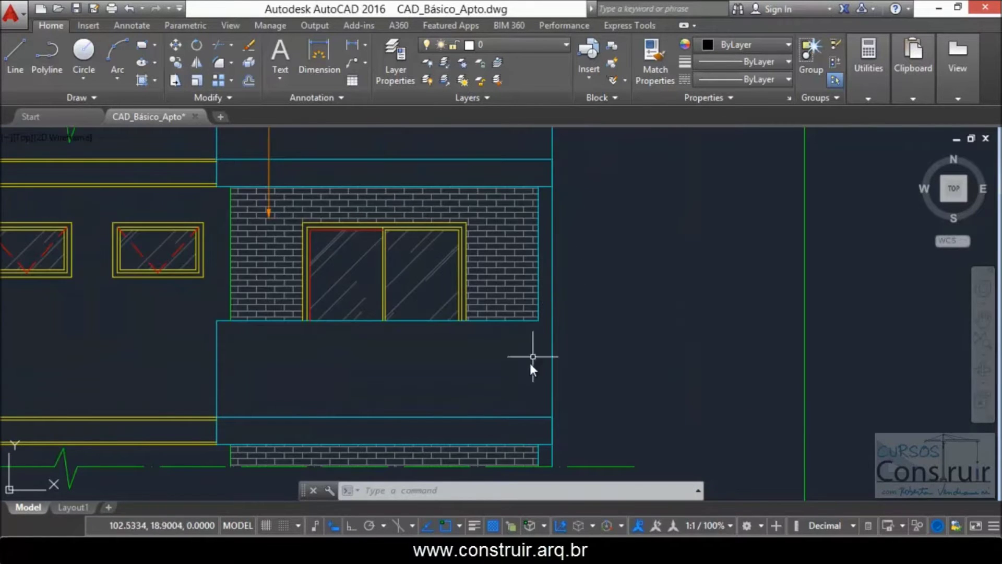
pyautogui.scroll(3, 229, 417)
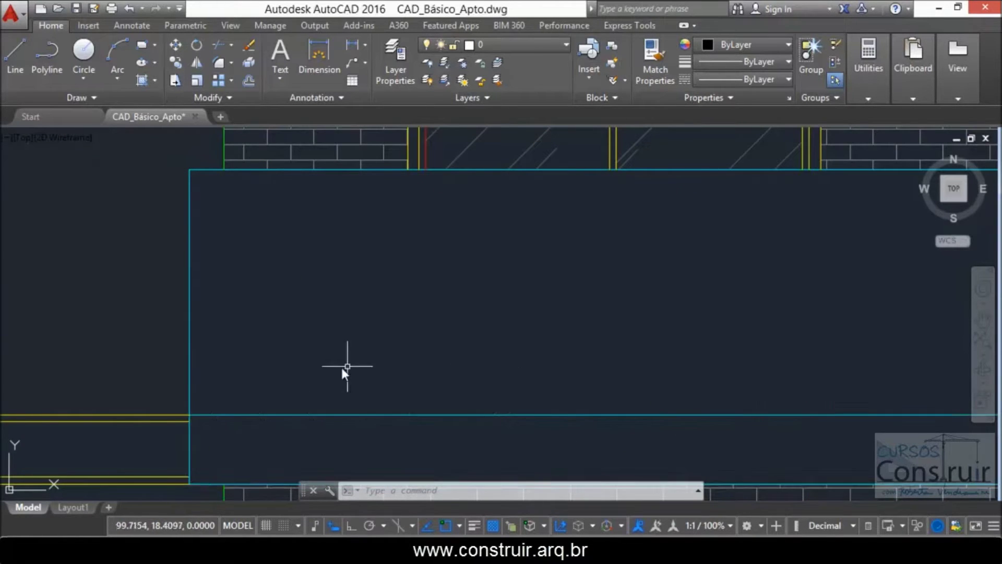
pyautogui.scroll(-4, 340, 366)
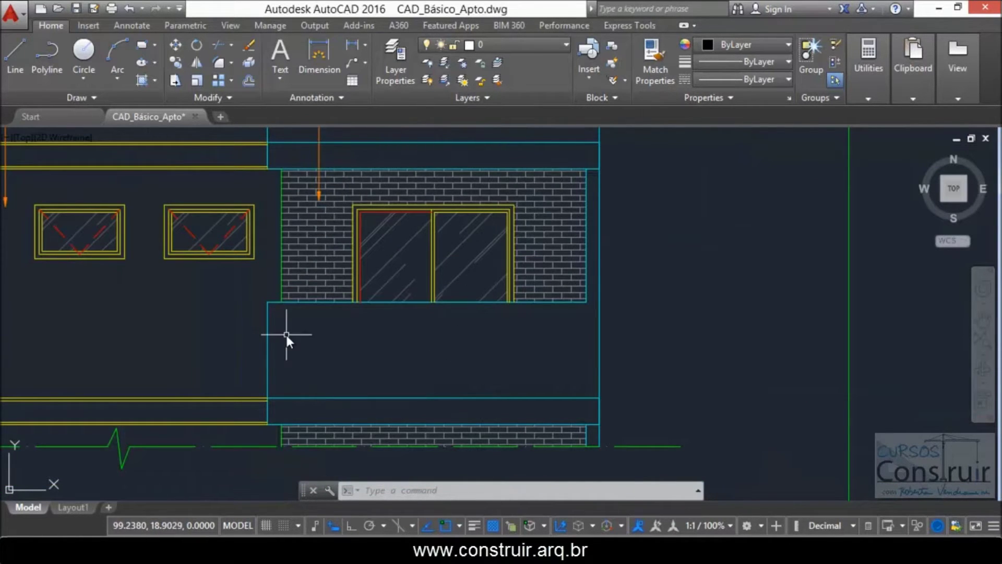
pyautogui.scroll(-3, 276, 377)
pyautogui.scroll(5, 320, 381)
pyautogui.scroll(2, 273, 394)
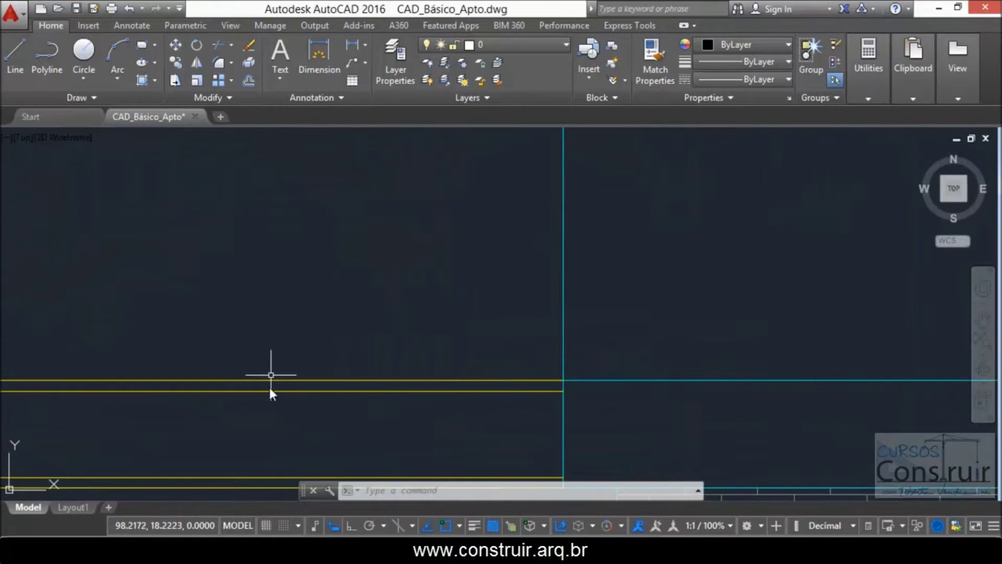
pyautogui.scroll(-4, 269, 381)
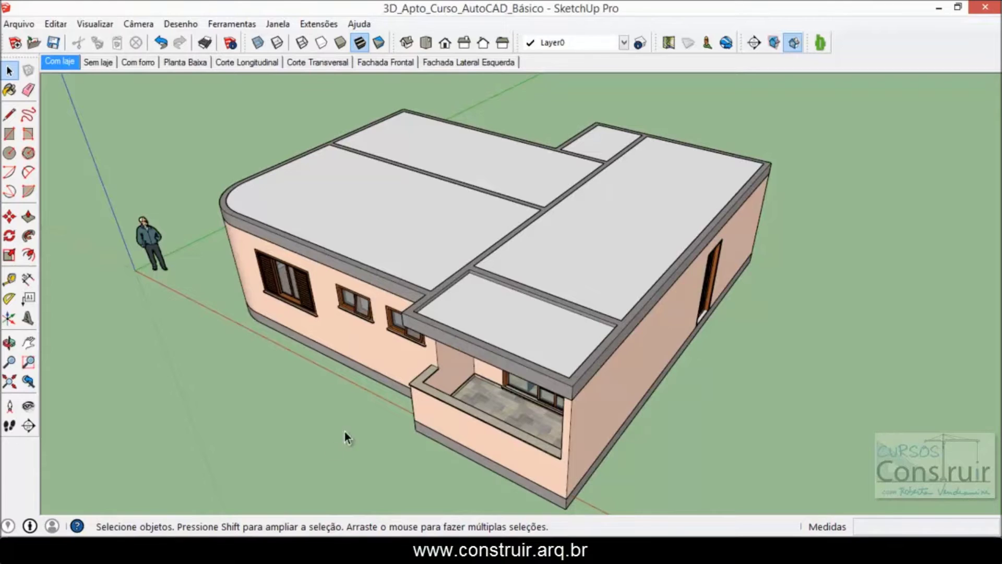
# Orbit the house lower and switch to the Sem laje scene without the roof slab
pyautogui.moveTo(522, 421); pyautogui.dragTo(611, 353)
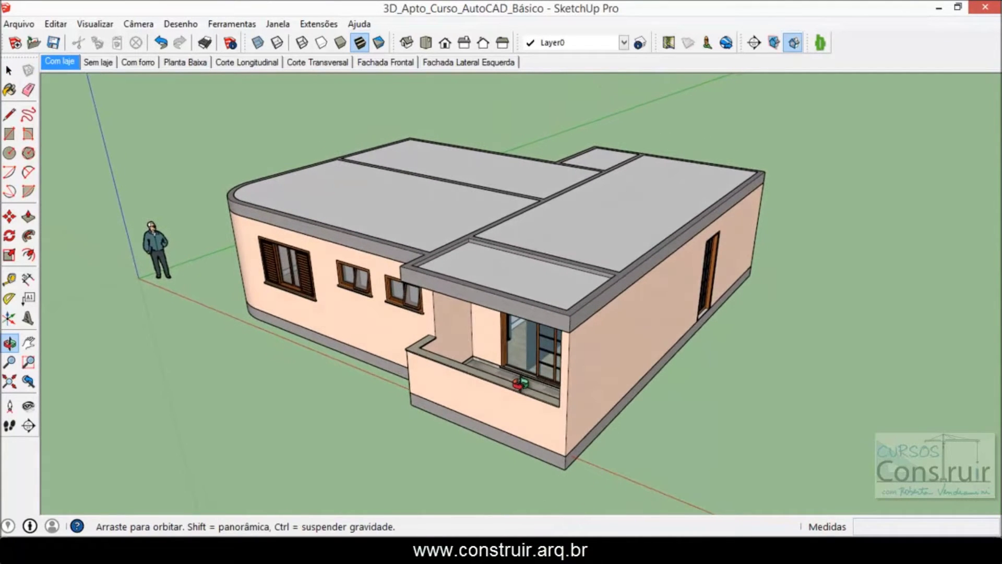
pyautogui.press('space')
pyautogui.scroll(2, 610, 347)
pyautogui.scroll(3, 643, 337)
pyautogui.moveTo(579, 345); pyautogui.dragTo(546, 272, button='middle')
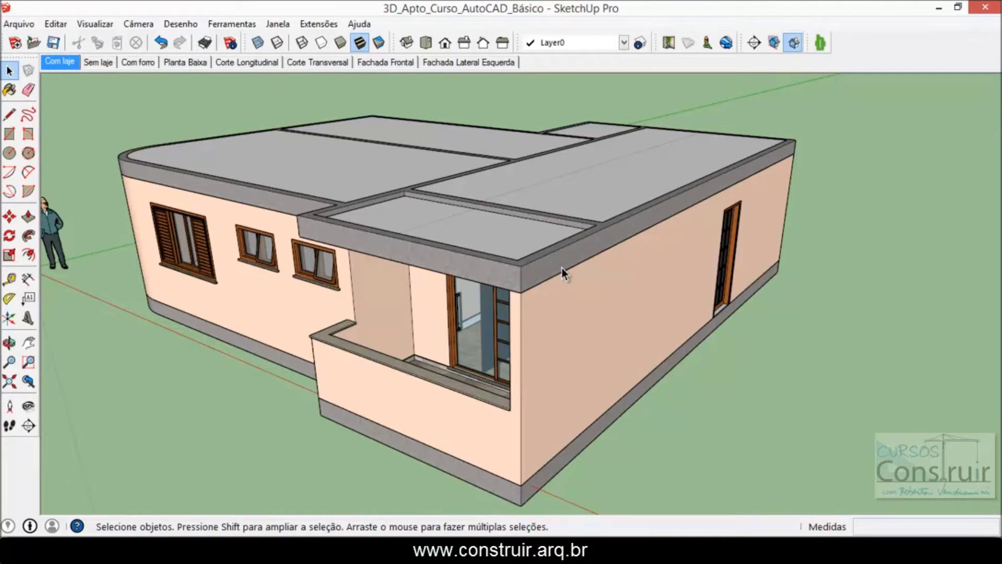
pyautogui.click(94, 63)
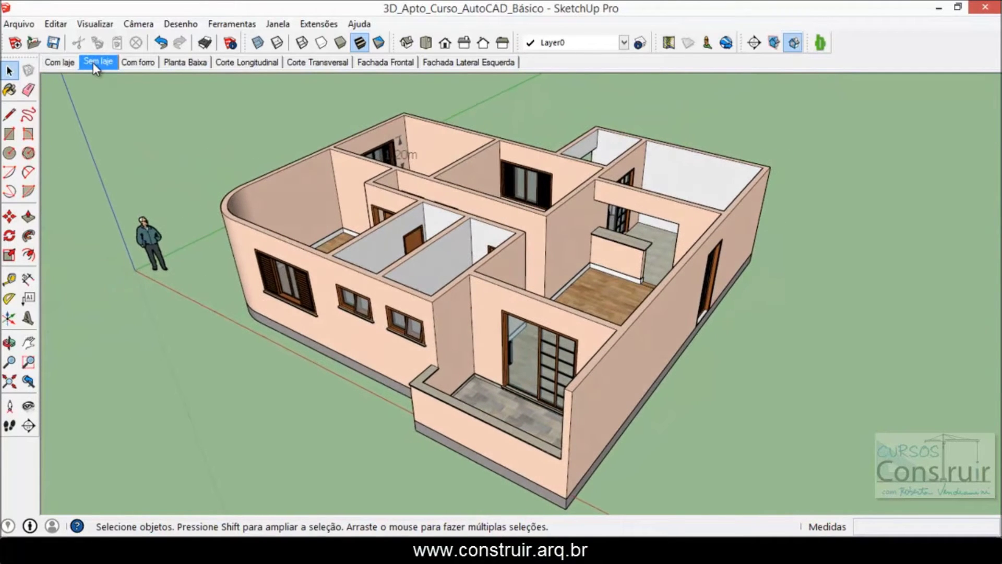
# Select the entire roofless house with a window around it
pyautogui.moveTo(343, 433); pyautogui.dragTo(488, 256, button='middle')
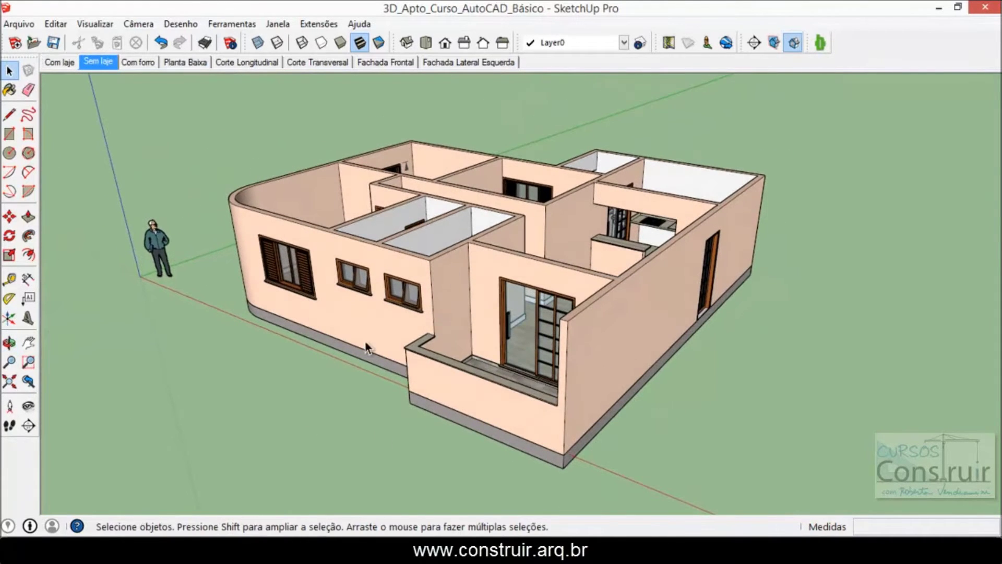
pyautogui.scroll(3, 596, 452)
pyautogui.scroll(4, 595, 448)
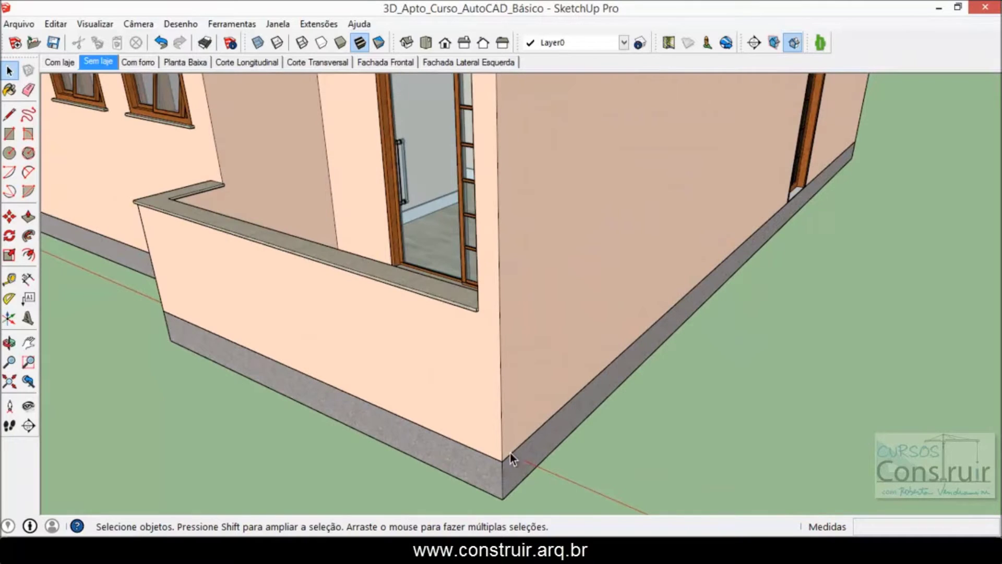
pyautogui.scroll(-2, 444, 434)
pyautogui.scroll(-4, 539, 384)
pyautogui.scroll(-3, 365, 288)
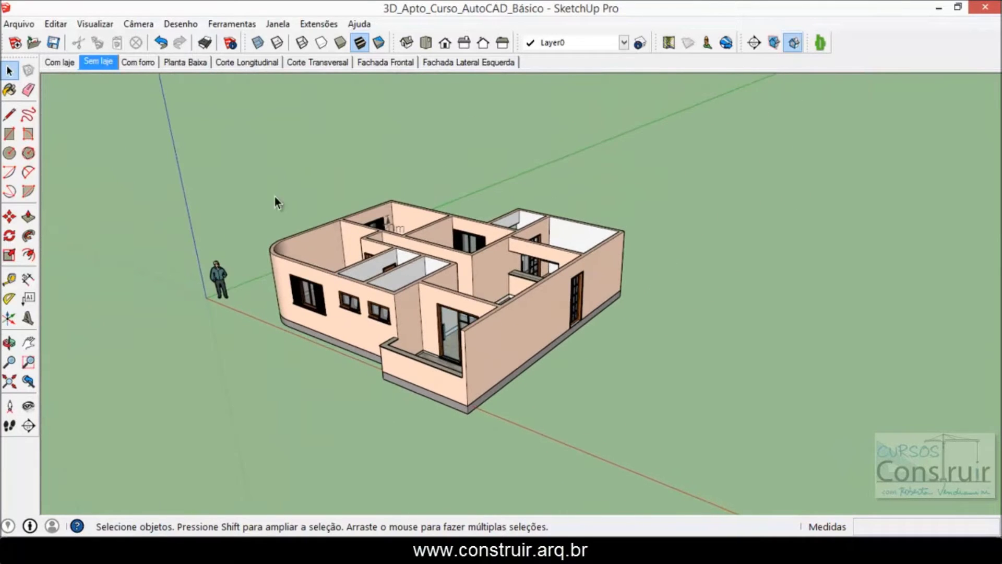
pyautogui.moveTo(232, 161); pyautogui.dragTo(682, 428)
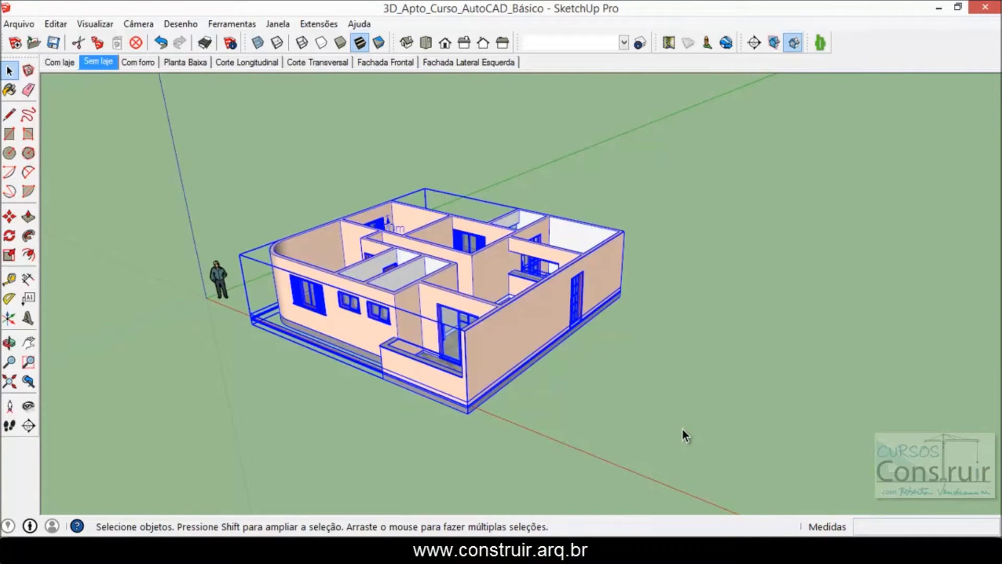
# Copy the house storey 2,98 m upward, from bottom corner to slab top, as a 5x array
pyautogui.press('m')
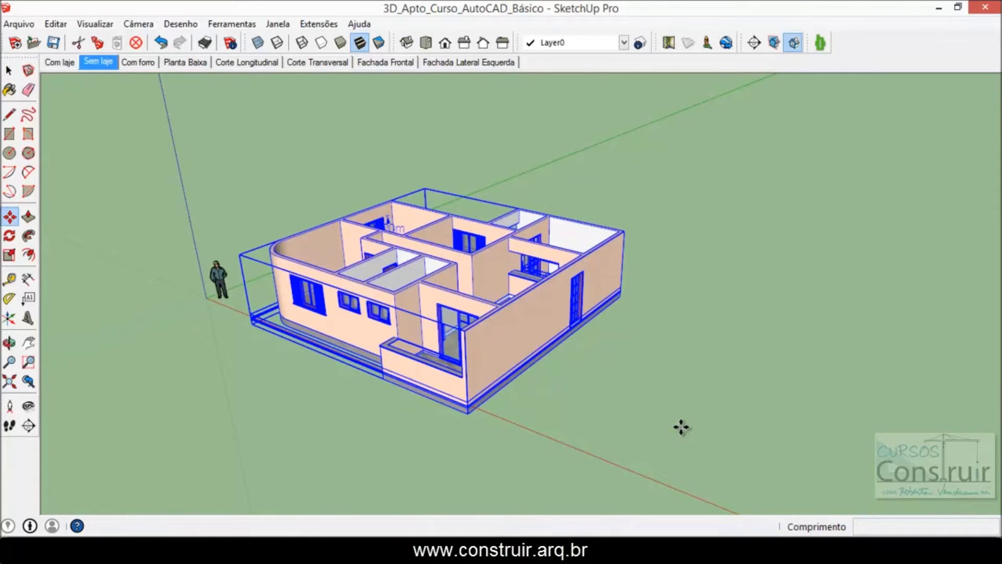
pyautogui.scroll(3, 464, 425)
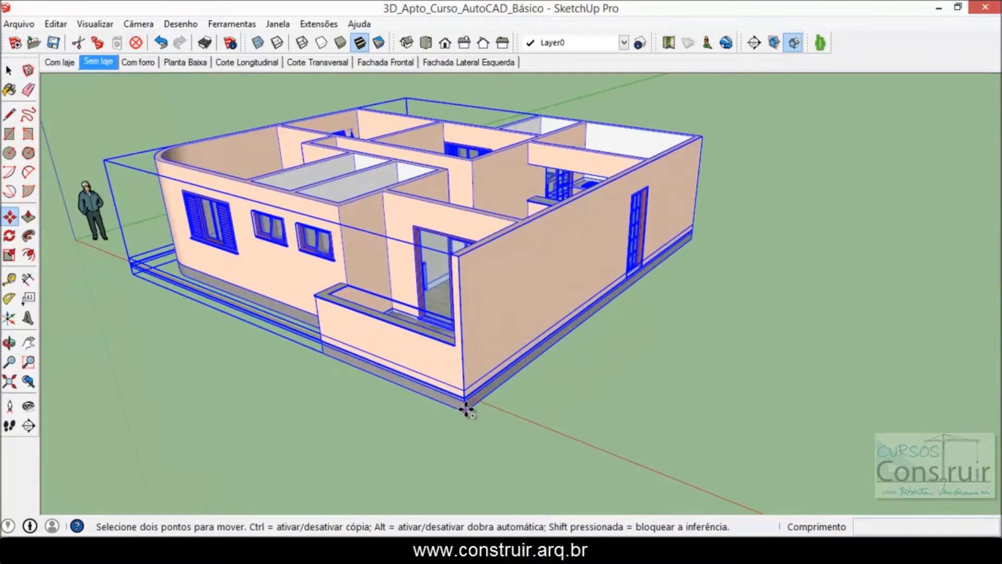
pyautogui.scroll(3, 463, 428)
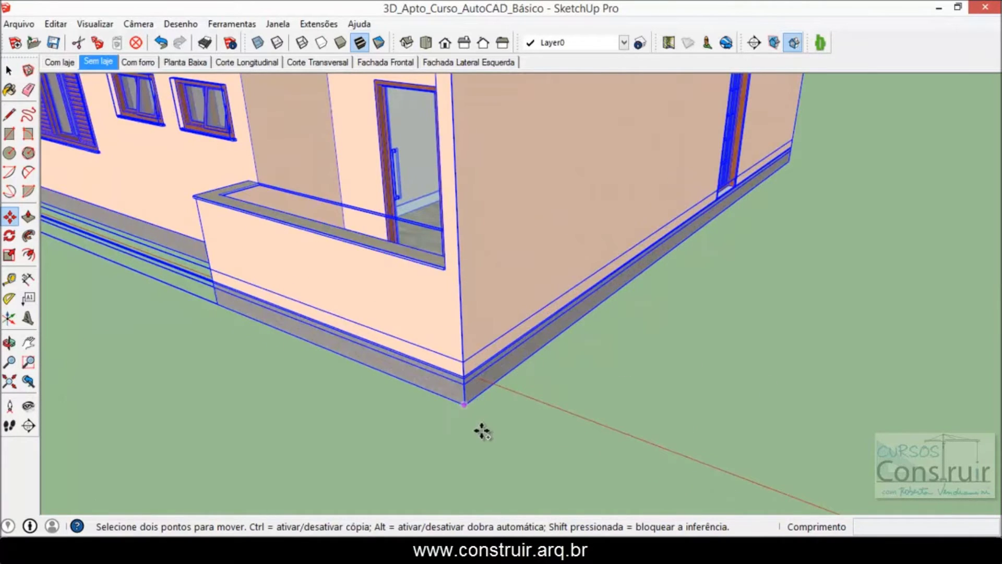
pyautogui.click(464, 404)
pyautogui.scroll(-2, 490, 389)
pyautogui.scroll(-3, 493, 360)
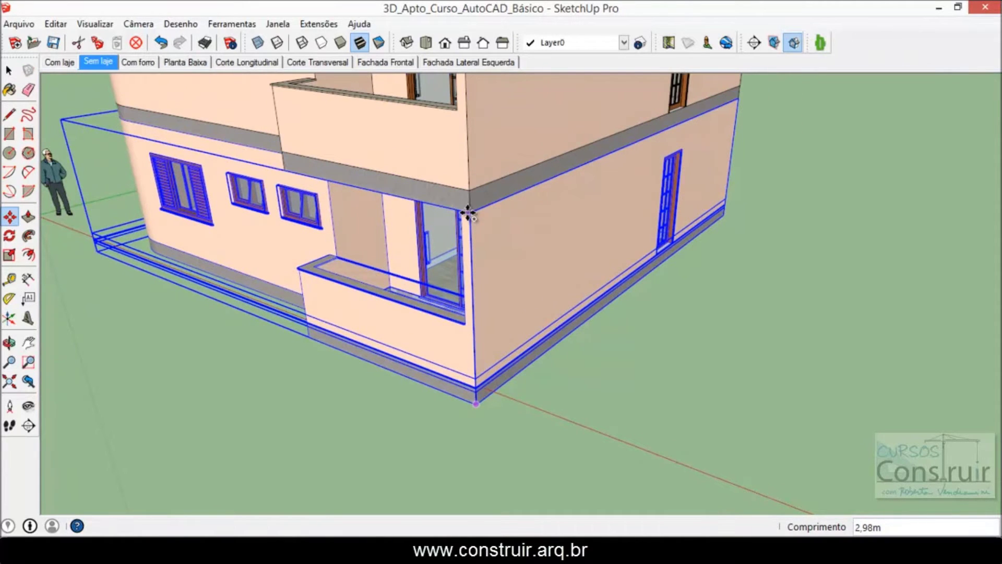
pyautogui.click(467, 213)
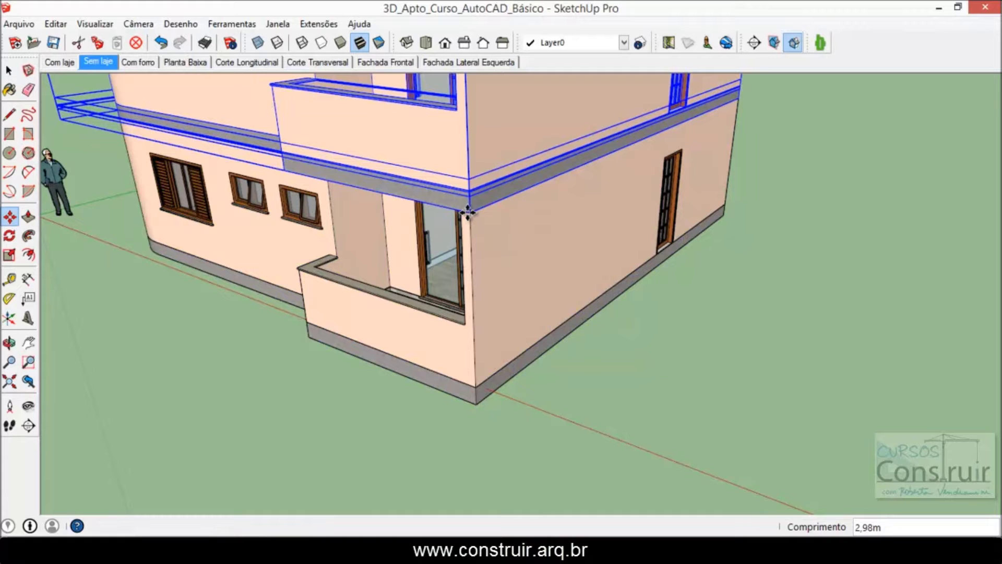
pyautogui.write('5')
pyautogui.press('Return')
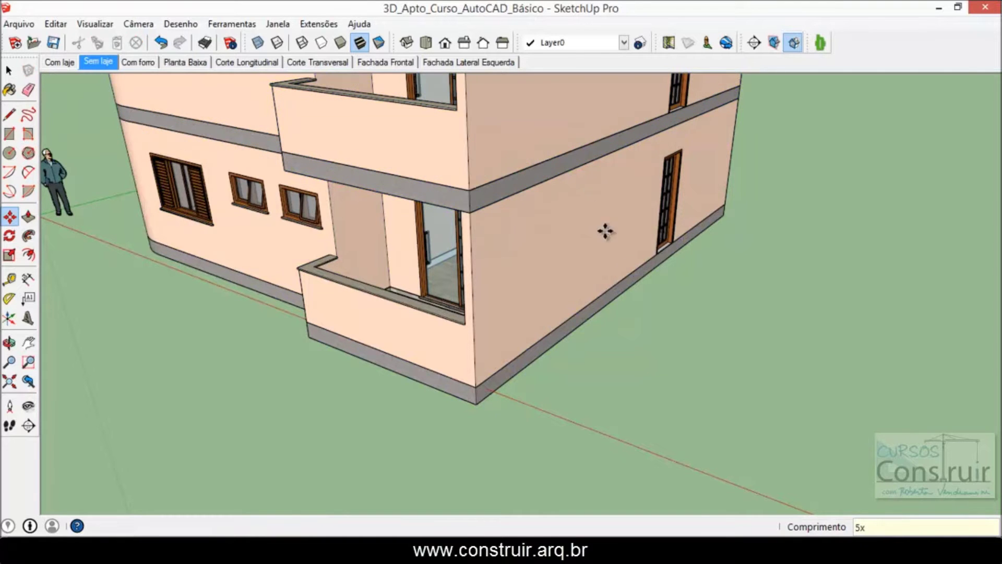
pyautogui.scroll(-3, 336, 487)
pyautogui.scroll(-2, 502, 424)
pyautogui.scroll(-2, 513, 424)
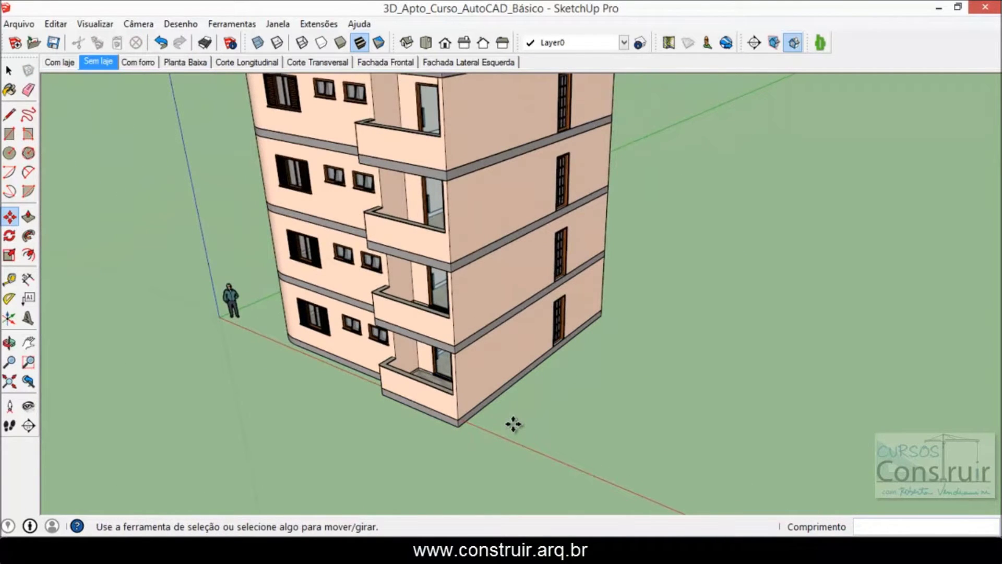
pyautogui.press('space')
pyautogui.moveTo(528, 379); pyautogui.dragTo(511, 358, button='middle')
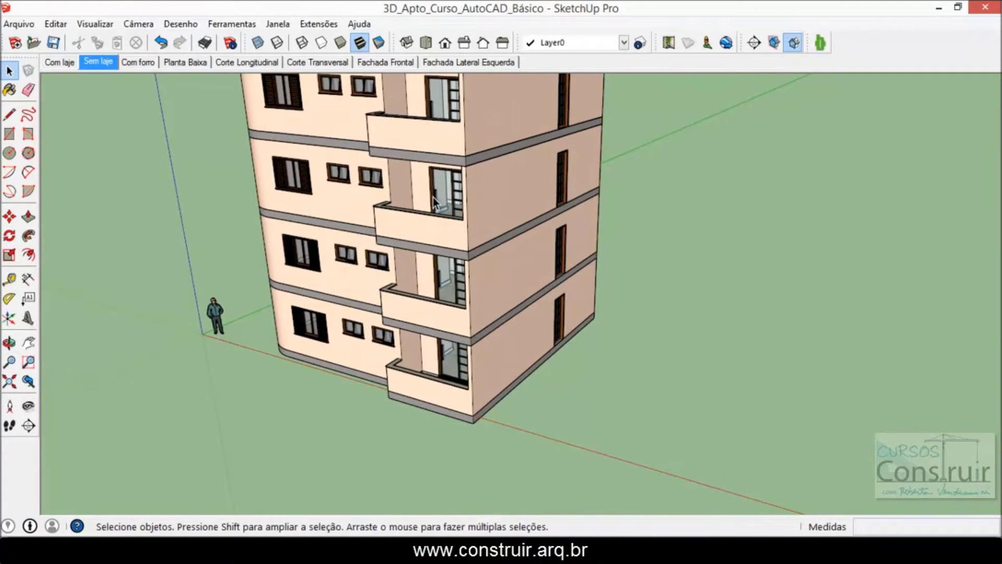
pyautogui.moveTo(433, 197); pyautogui.dragTo(518, 243, button='middle')
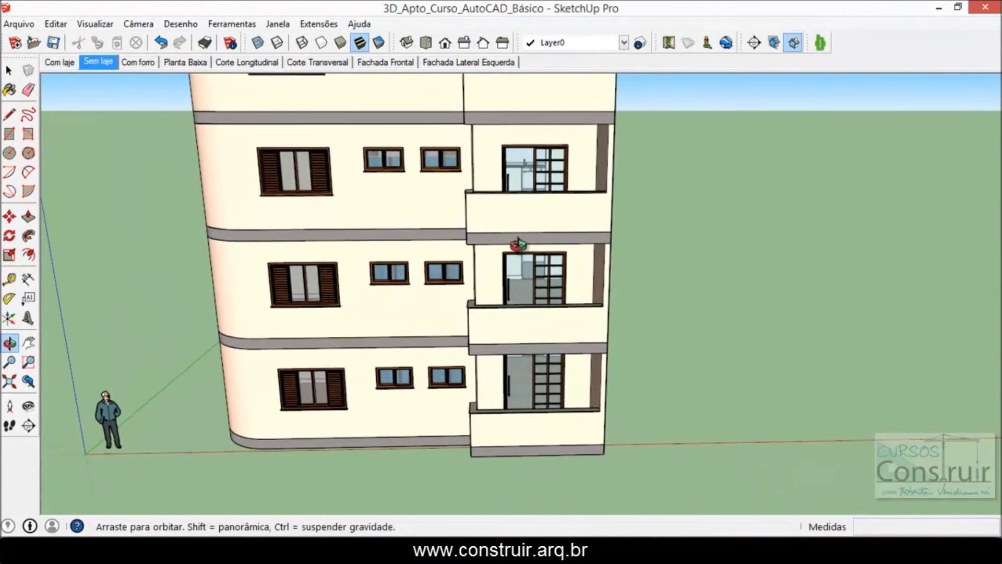
pyautogui.moveTo(518, 243); pyautogui.dragTo(443, 416, button='middle')
pyautogui.scroll(-4, 444, 415)
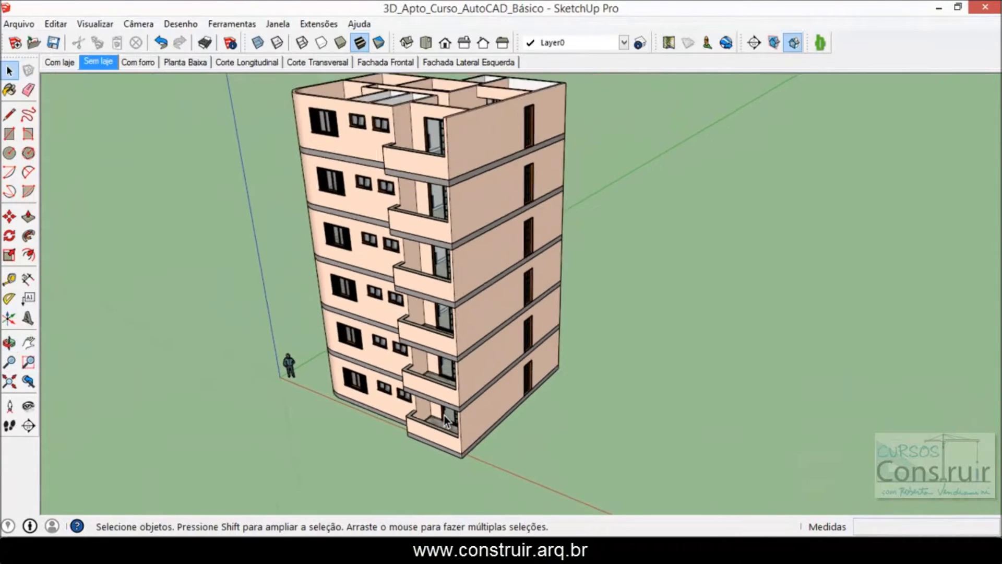
pyautogui.scroll(-2, 444, 417)
pyautogui.scroll(2, 438, 276)
pyautogui.scroll(3, 437, 282)
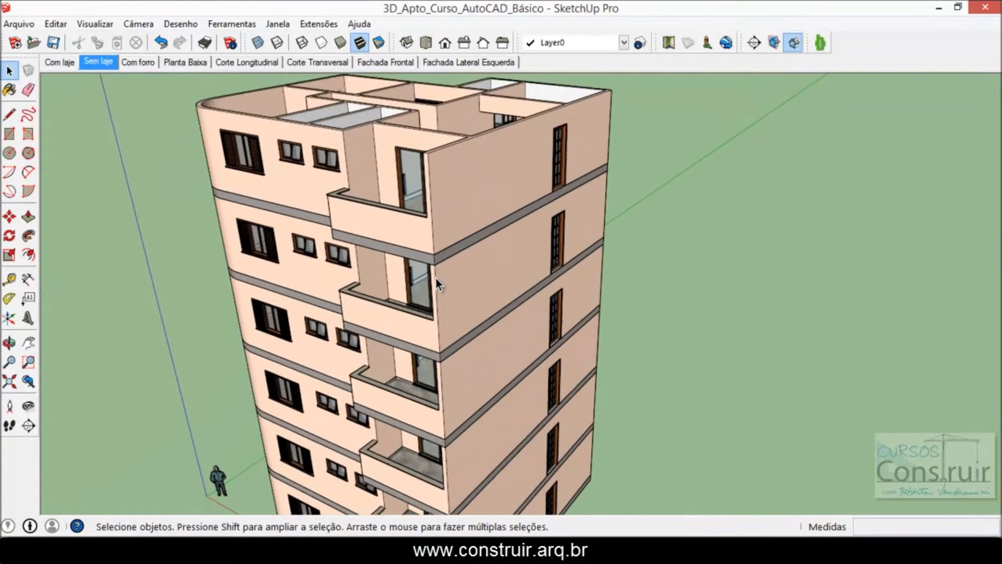
pyautogui.scroll(2, 435, 278)
pyautogui.scroll(2, 431, 255)
pyautogui.scroll(1, 431, 255)
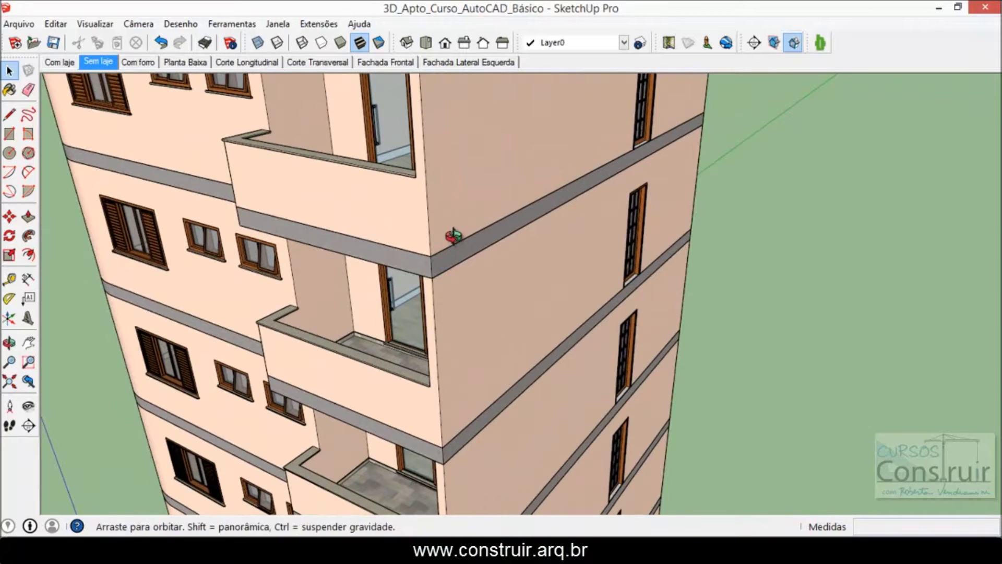
pyautogui.scroll(1, 454, 236)
pyautogui.scroll(1, 461, 228)
pyautogui.scroll(1, 463, 222)
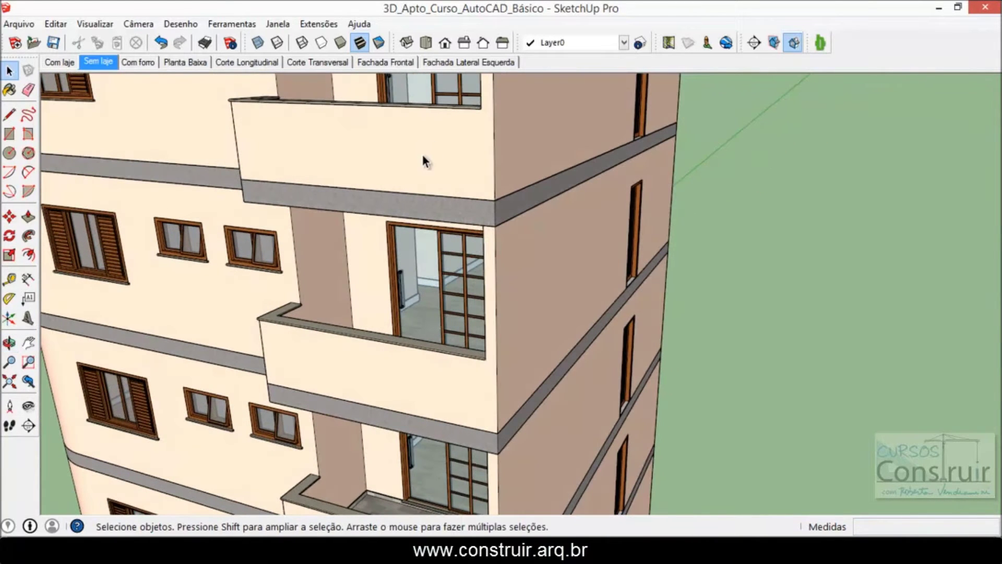
pyautogui.scroll(1, 522, 182)
pyautogui.scroll(1, 502, 201)
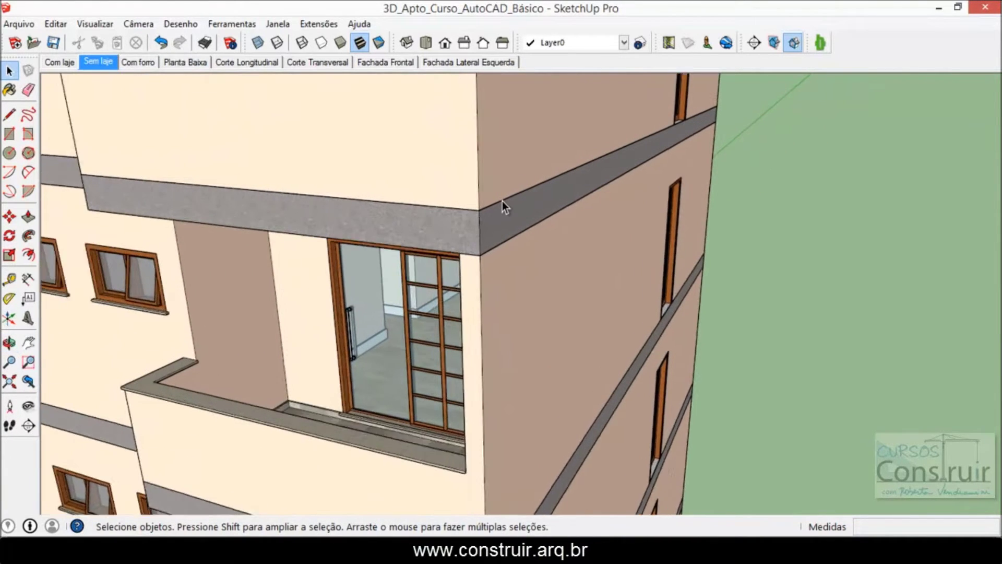
pyautogui.scroll(1, 536, 187)
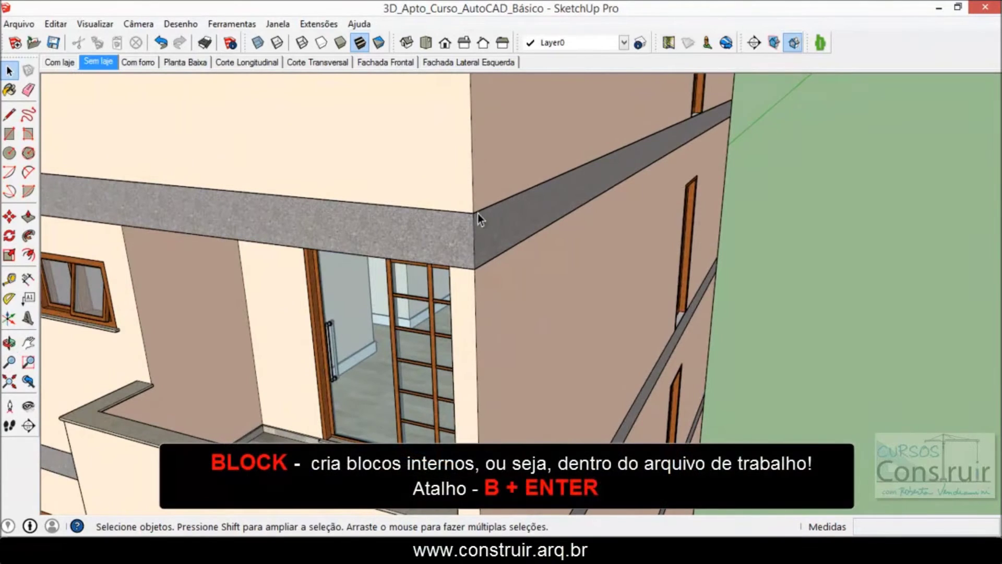
pyautogui.scroll(-3, 577, 247)
pyautogui.scroll(-2, 542, 242)
pyautogui.scroll(-1, 338, 218)
pyautogui.moveTo(339, 217)
pyautogui.mouseDown(button='middle')
pyautogui.moveTo(385, 209)
pyautogui.moveTo(363, 200)
pyautogui.mouseUp(button='middle')
pyautogui.scroll(2, 355, 203)
pyautogui.scroll(2, 355, 203)
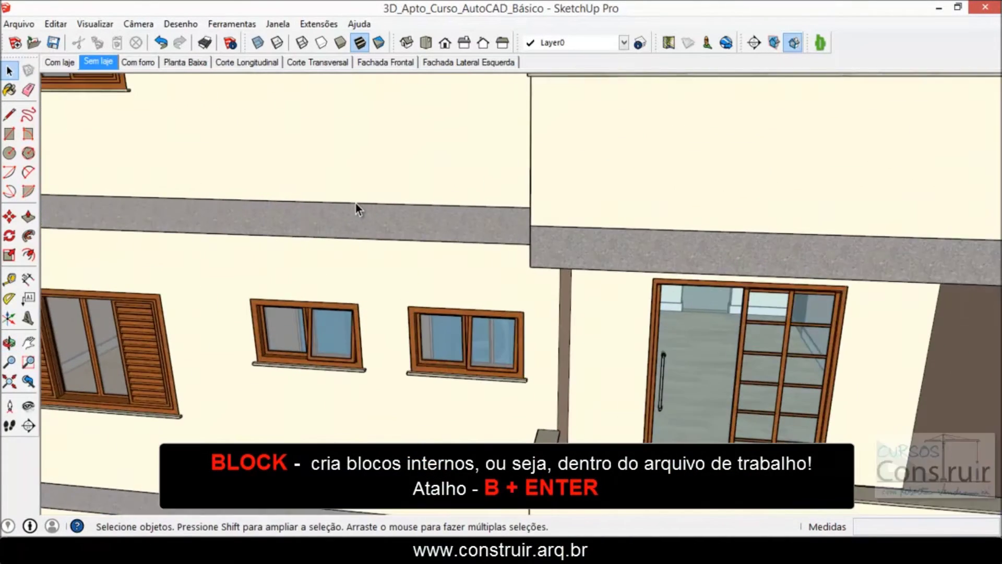
pyautogui.scroll(2, 356, 203)
pyautogui.scroll(2, 356, 203)
pyautogui.scroll(2, 352, 206)
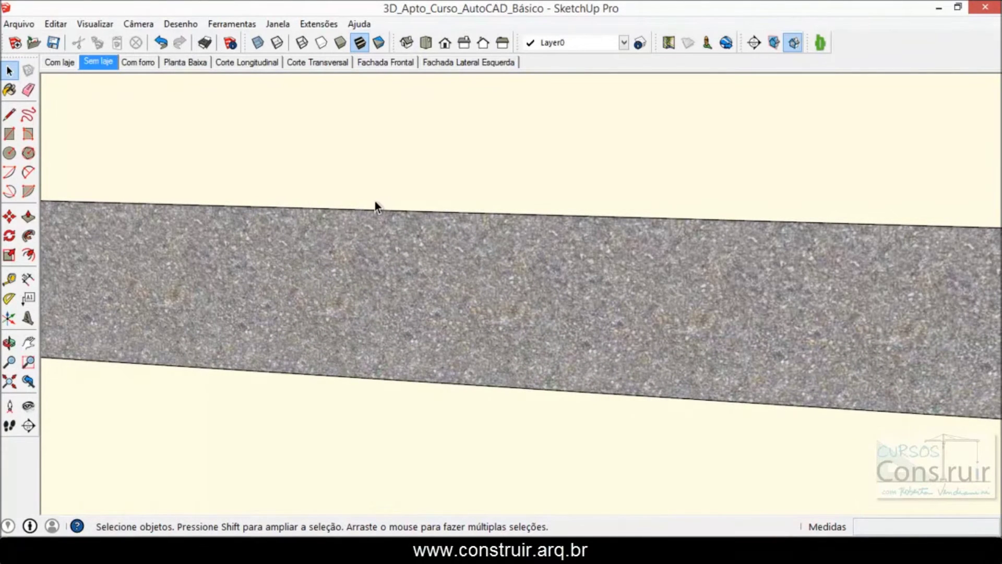
pyautogui.scroll(-2, 430, 276)
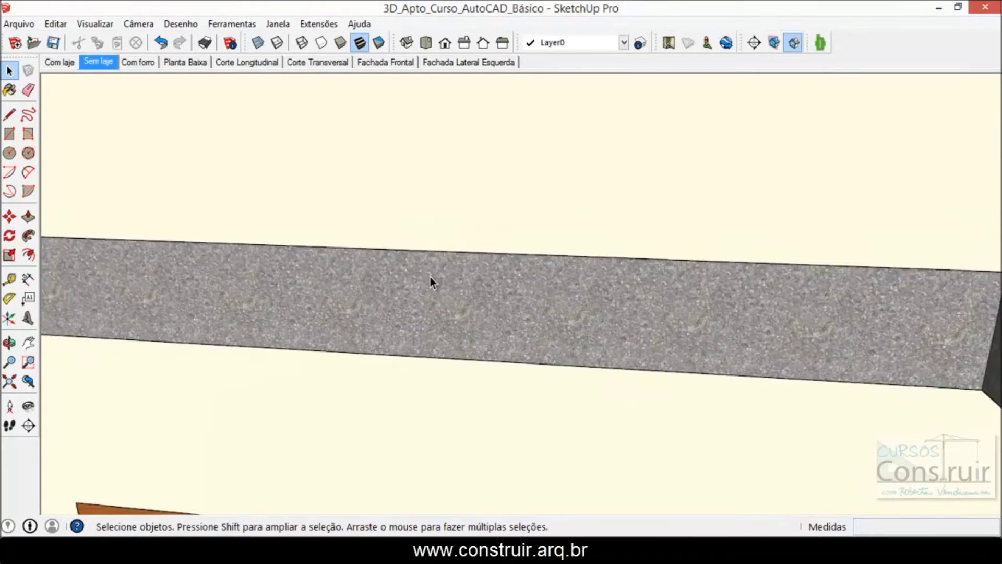
pyautogui.scroll(-2, 426, 275)
pyautogui.scroll(-2, 417, 276)
pyautogui.scroll(-2, 388, 273)
pyautogui.scroll(-2, 387, 272)
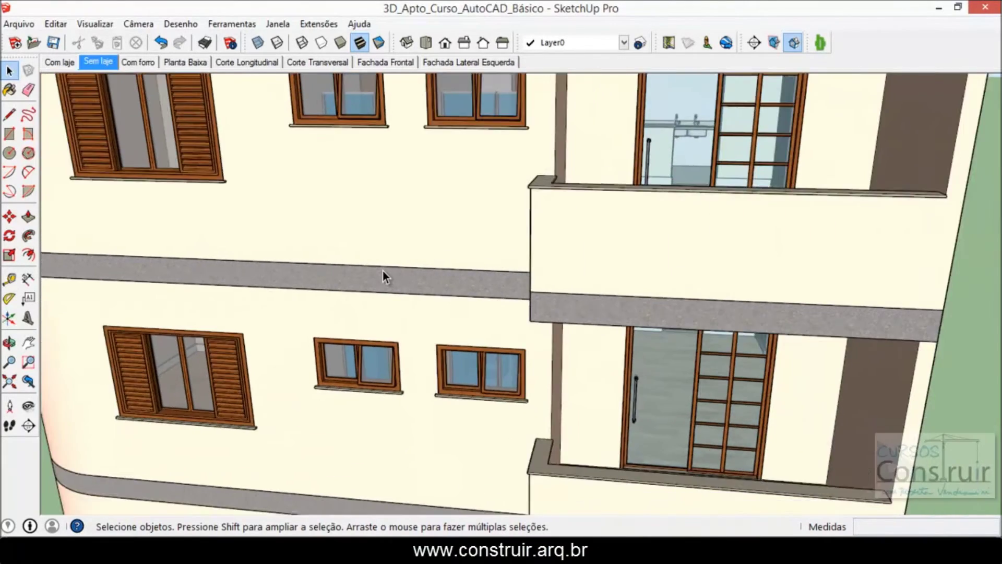
pyautogui.scroll(-2, 383, 270)
pyautogui.scroll(-2, 383, 270)
pyautogui.scroll(-2, 382, 270)
pyautogui.moveTo(383, 270)
pyautogui.mouseDown(button='middle')
pyautogui.moveTo(516, 367)
pyautogui.moveTo(458, 311)
pyautogui.moveTo(420, 330)
pyautogui.moveTo(432, 342)
pyautogui.moveTo(381, 284)
pyautogui.mouseUp(button='middle')
pyautogui.scroll(-2, 381, 284)
pyautogui.scroll(-1, 381, 284)
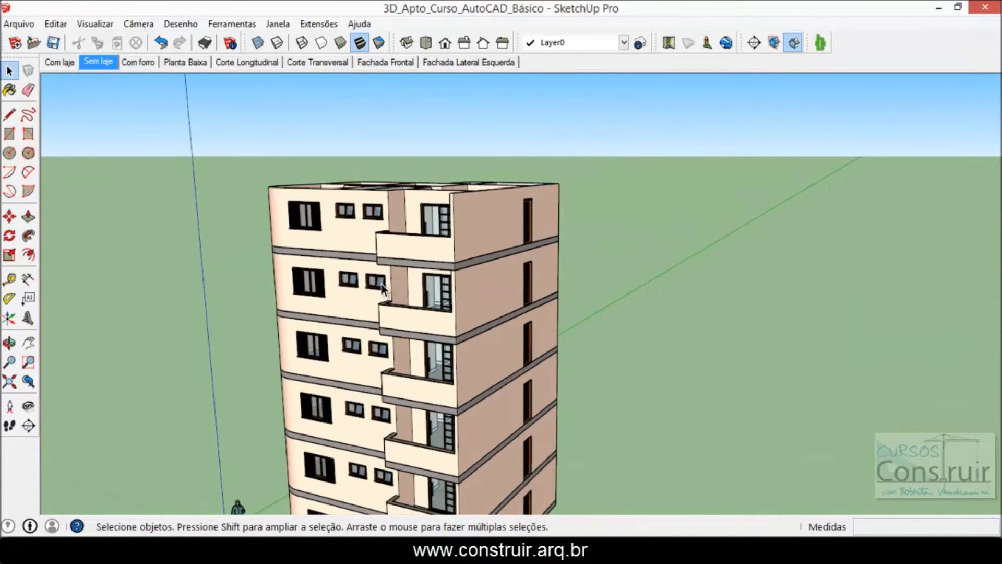
pyautogui.scroll(-1, 383, 284)
pyautogui.scroll(-1, 384, 284)
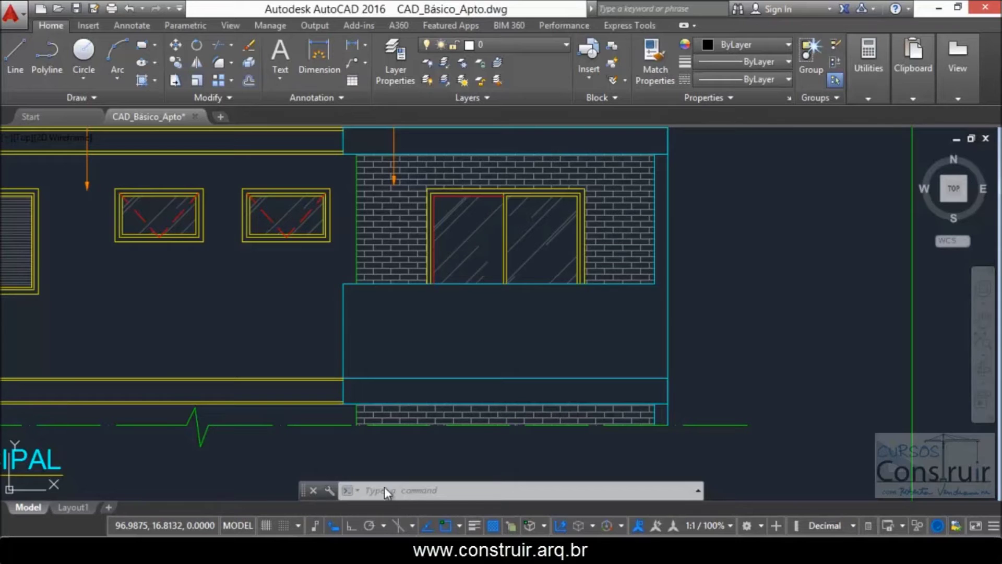
pyautogui.scroll(-2, 352, 283)
pyautogui.scroll(-2, 323, 331)
pyautogui.scroll(-3, 323, 332)
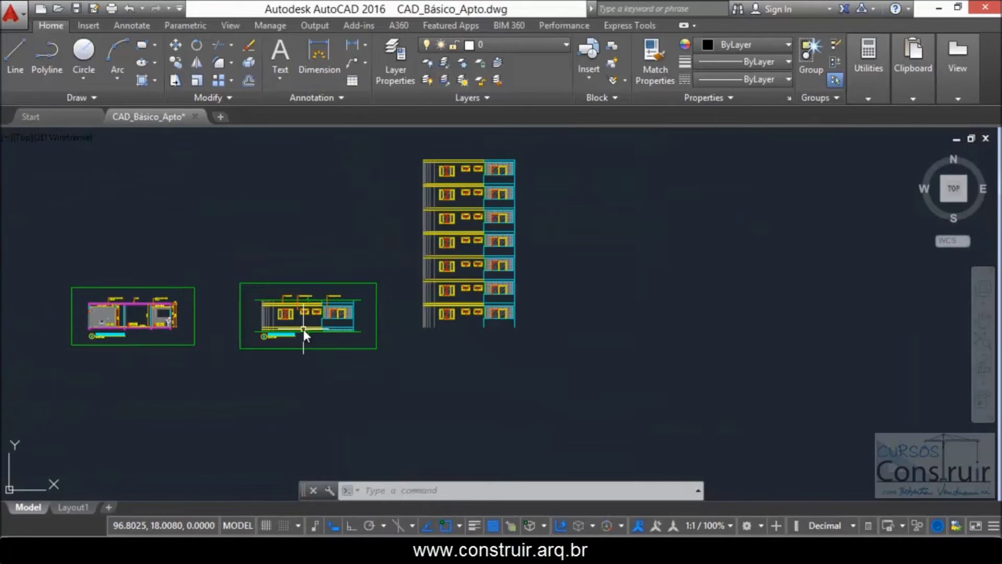
# Zoom into the tall elevation and select the middle floor-band block with its brick balcony panel
pyautogui.scroll(4, 543, 185)
pyautogui.scroll(-2, 488, 215)
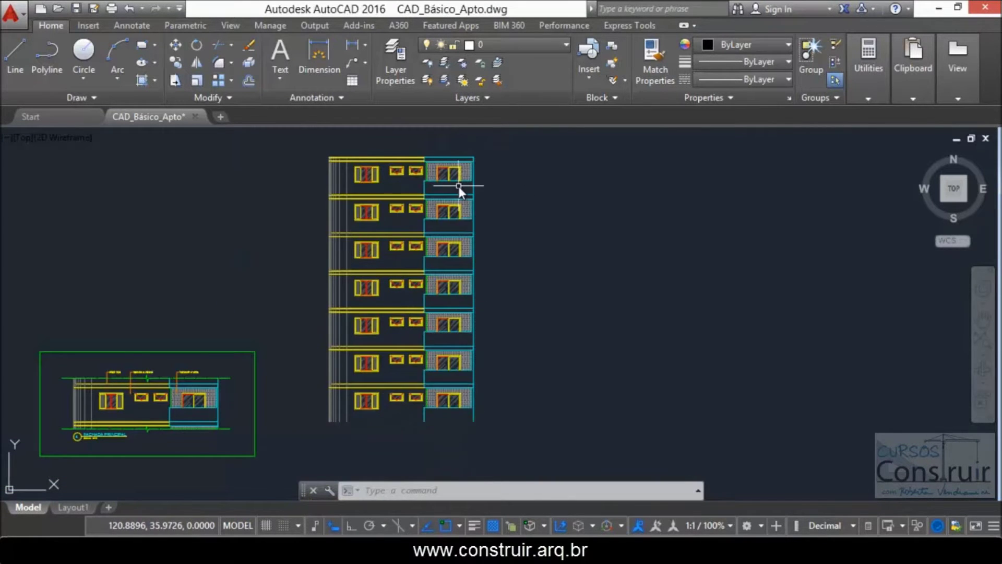
pyautogui.scroll(5, 471, 401)
pyautogui.scroll(3, 433, 380)
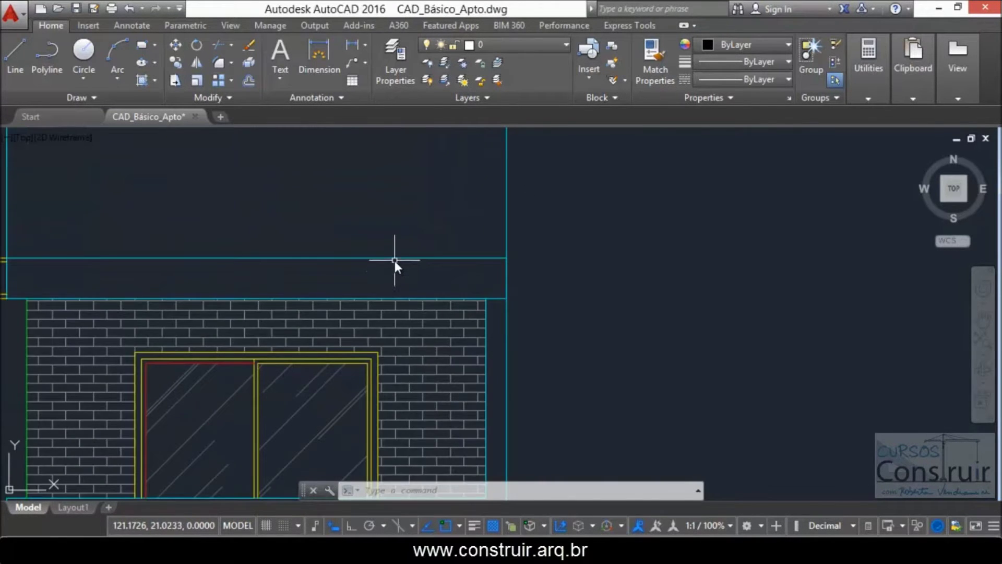
pyautogui.scroll(-4, 476, 350)
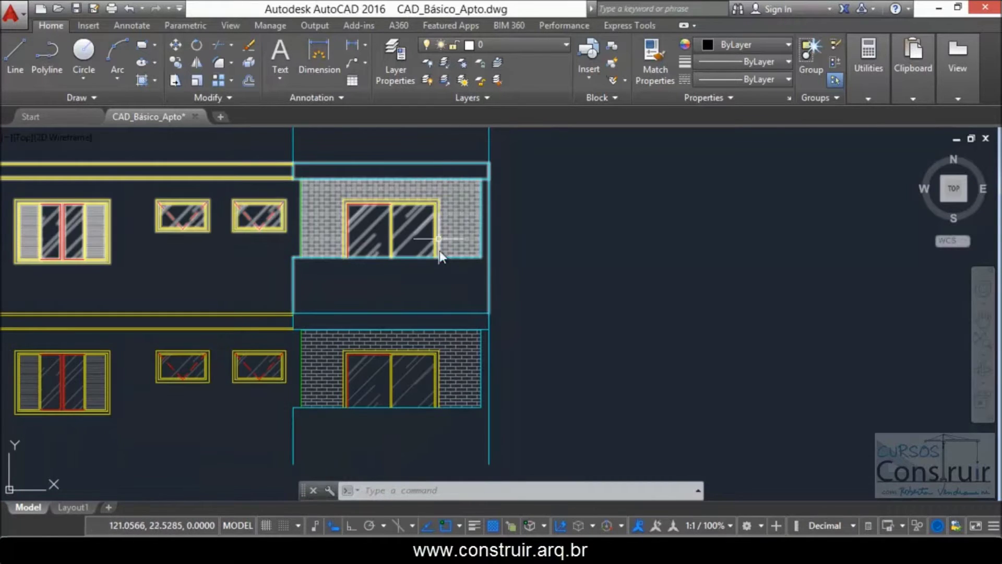
pyautogui.scroll(-4, 536, 312)
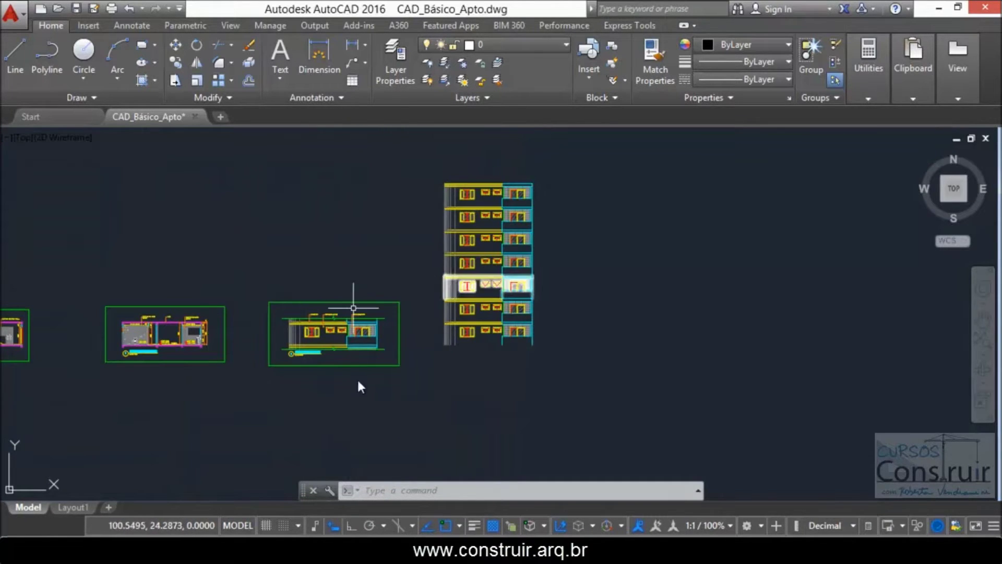
pyautogui.scroll(4, 361, 334)
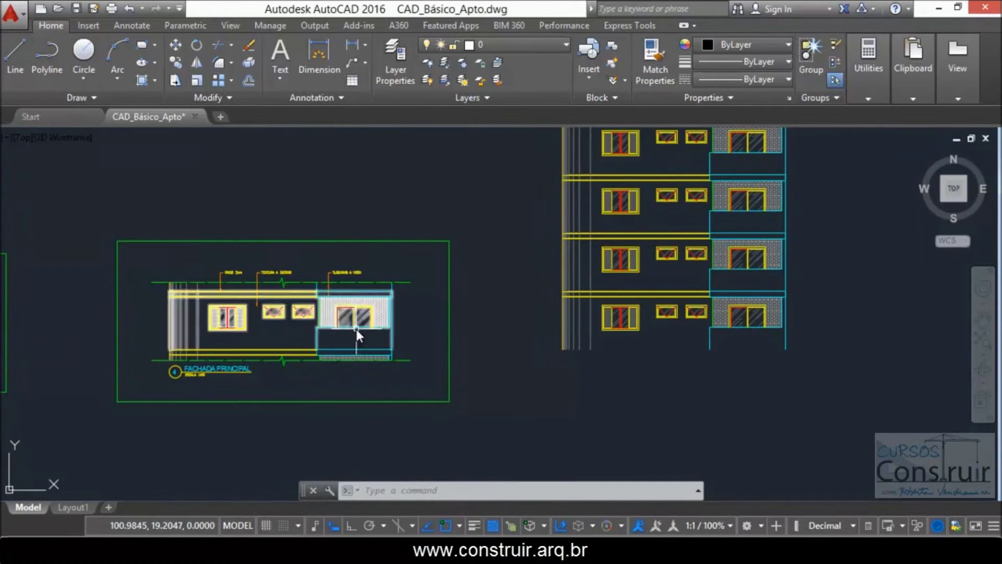
pyautogui.scroll(-2, 341, 336)
pyautogui.scroll(4, 652, 290)
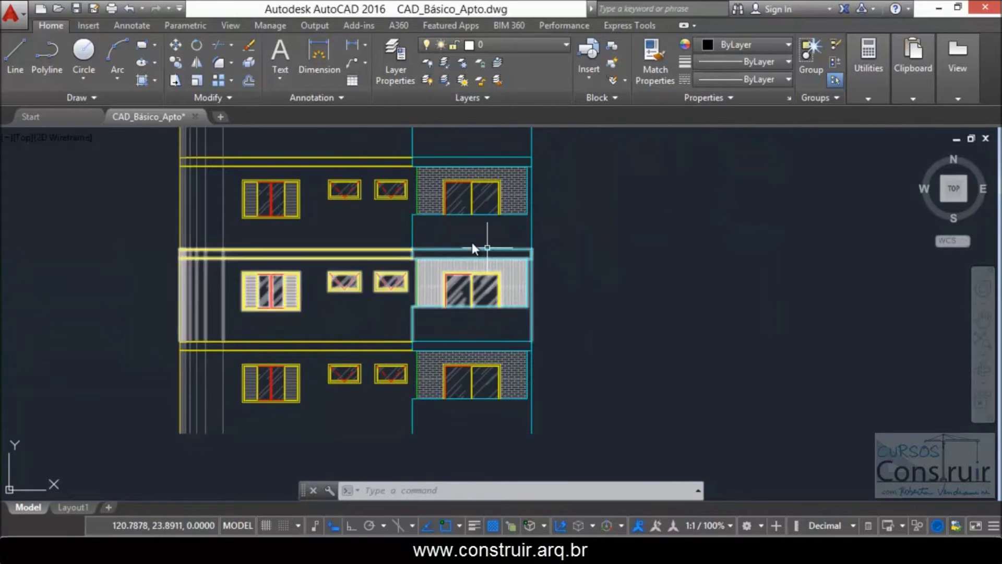
pyautogui.scroll(2, 425, 264)
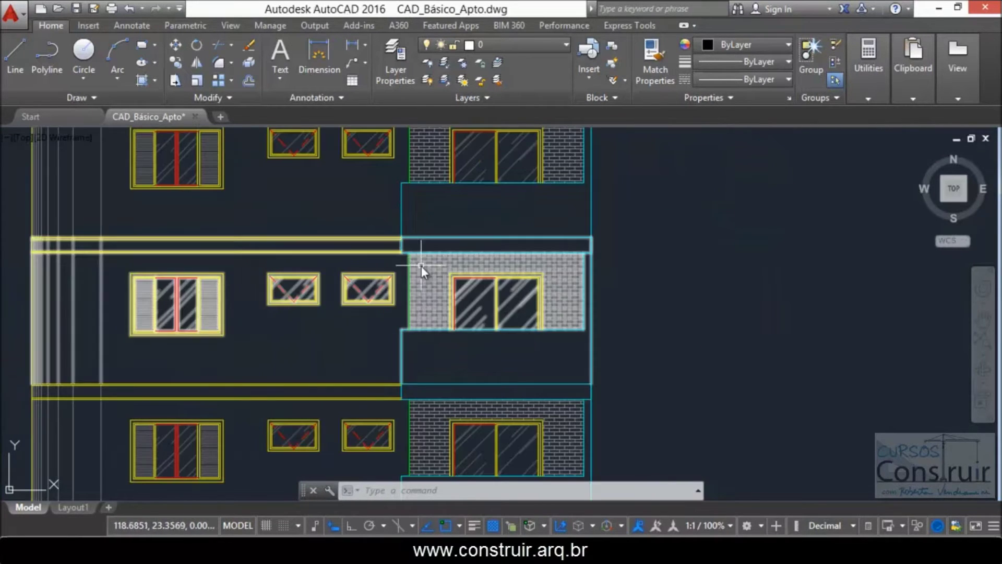
pyautogui.click(377, 251)
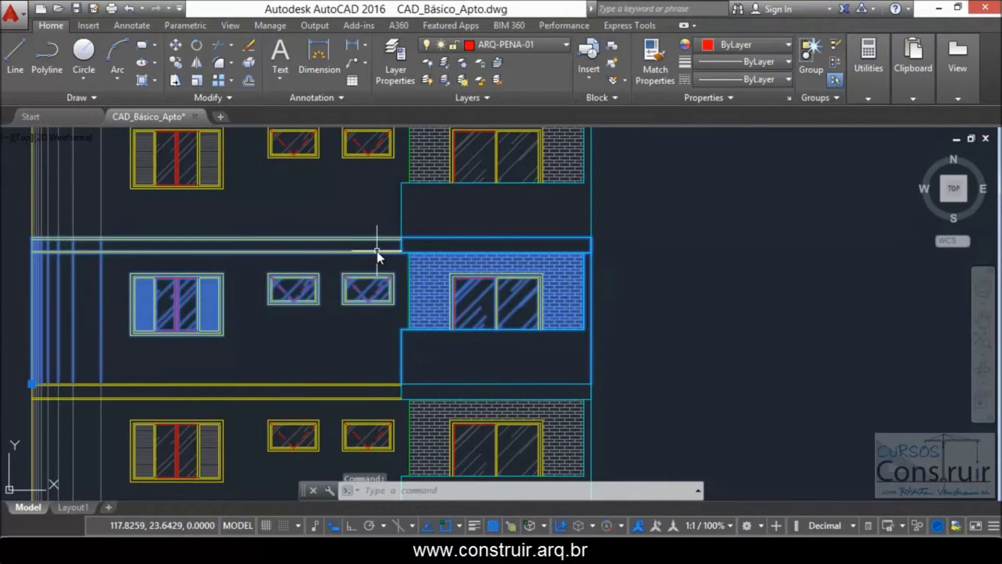
pyautogui.scroll(-2, 595, 277)
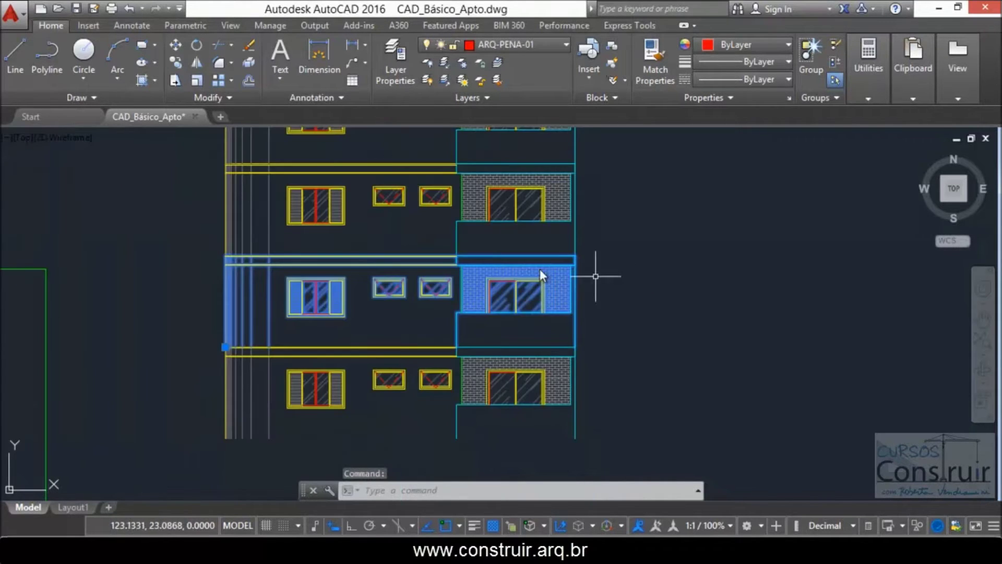
pyautogui.scroll(-4, 615, 304)
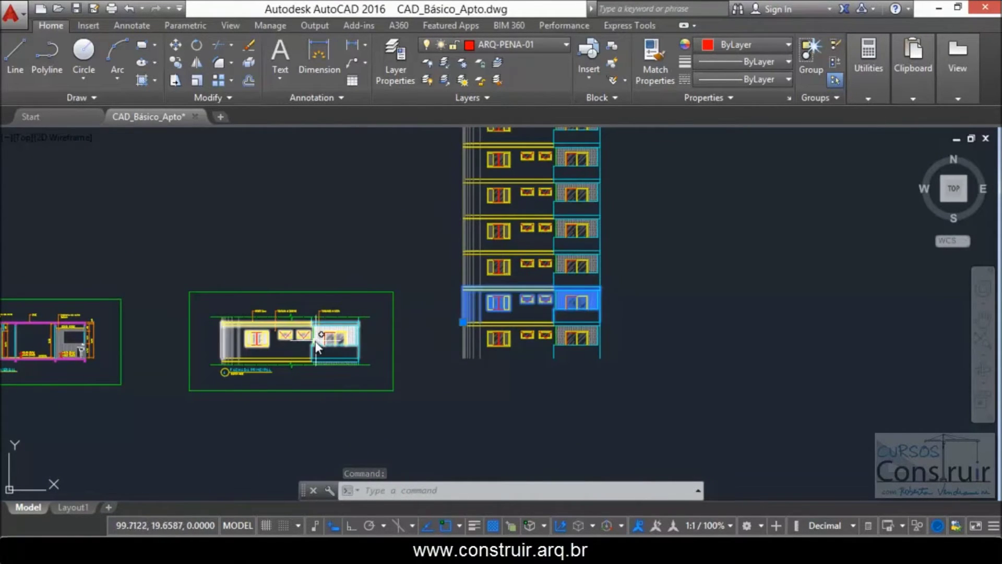
pyautogui.scroll(1, 728, 292)
pyautogui.scroll(1, 593, 298)
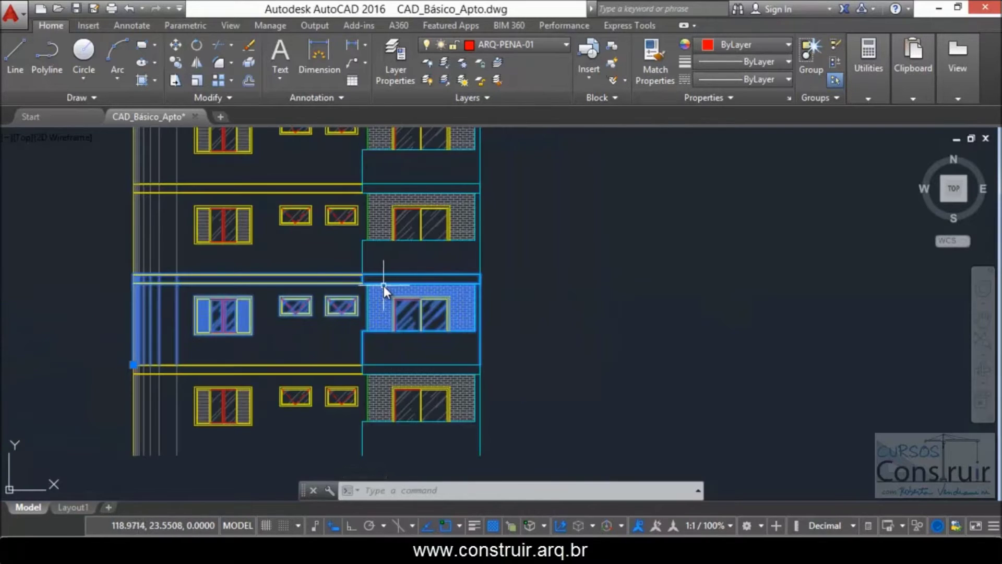
# Open the selected Fachada floor block for in-place editing
pyautogui.rightClick(384, 285)
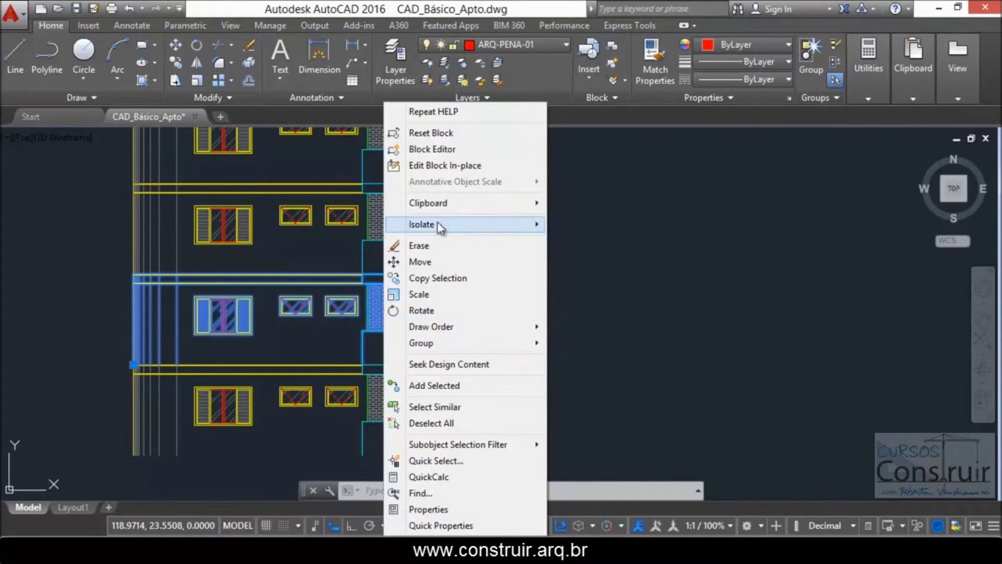
pyautogui.click(463, 166)
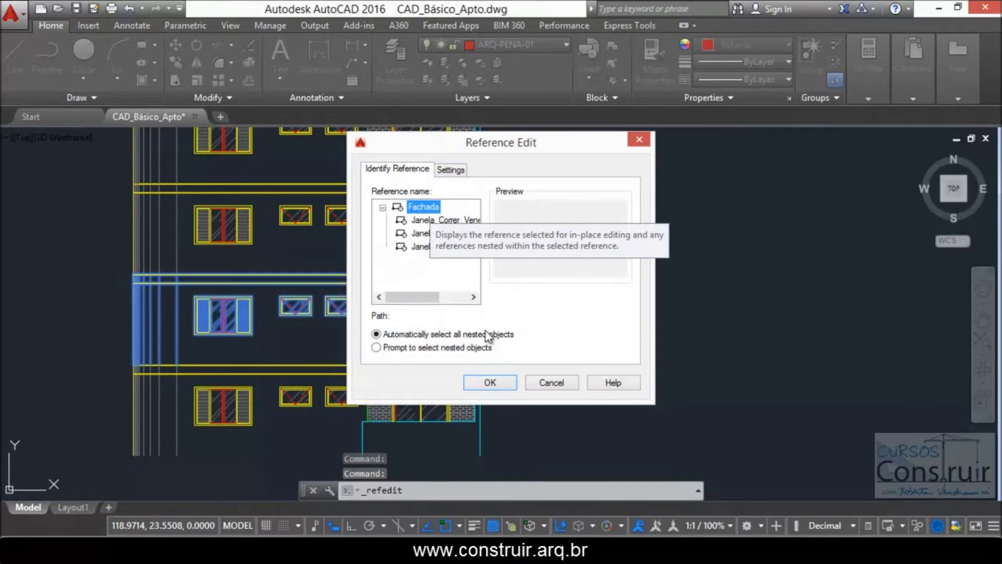
pyautogui.click(496, 387)
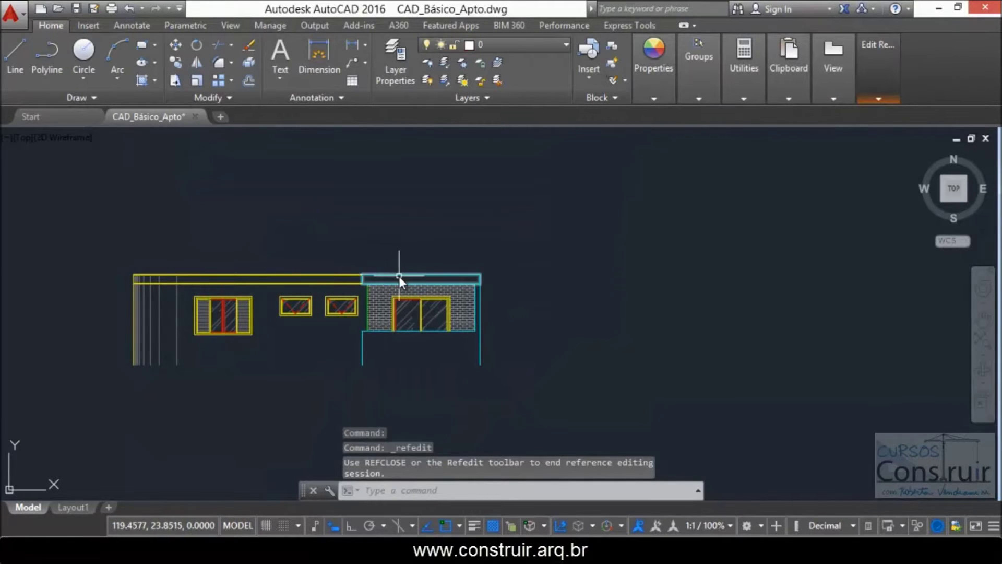
pyautogui.scroll(4, 398, 276)
pyautogui.scroll(2, 393, 271)
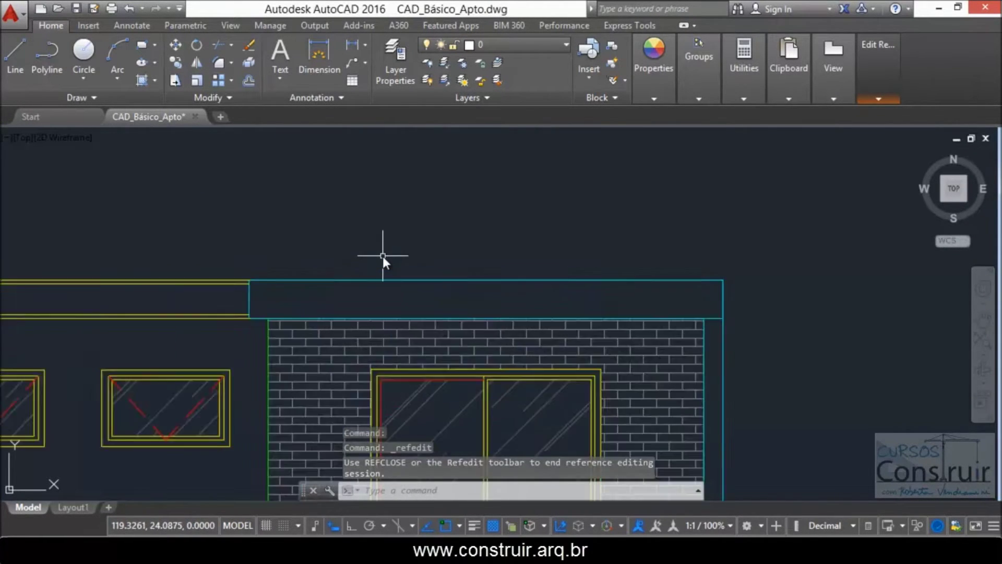
pyautogui.scroll(2, 386, 260)
pyautogui.scroll(-2, 358, 257)
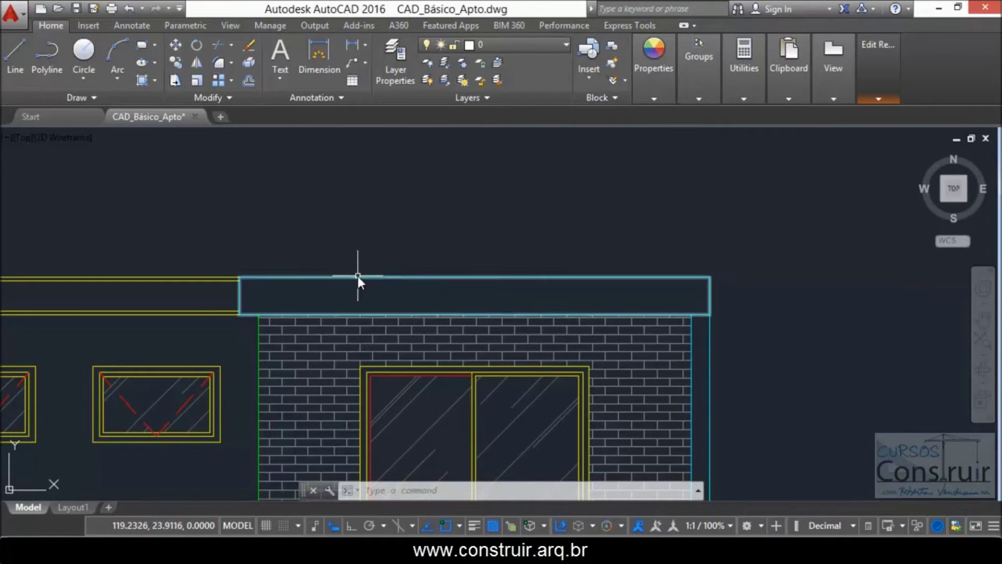
# Explode the band rectangle above the brick wall into separate lines
pyautogui.write('x')
pyautogui.press('Return')
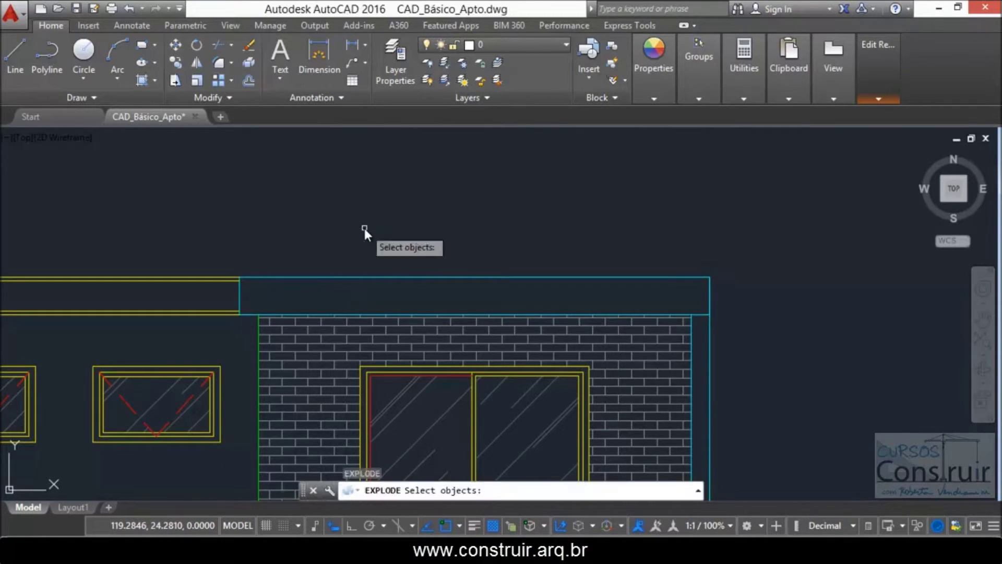
pyautogui.click(355, 276)
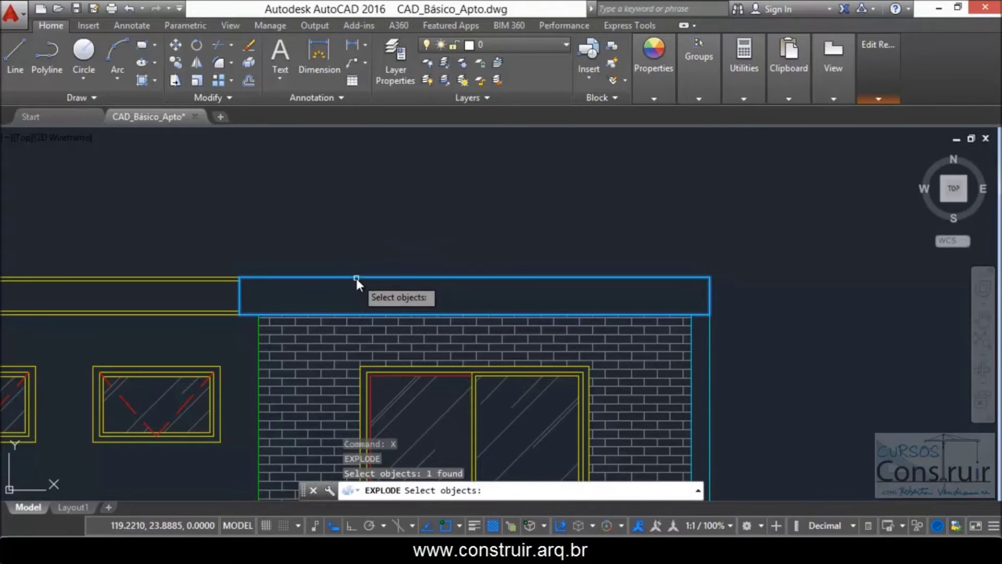
pyautogui.press('Return')
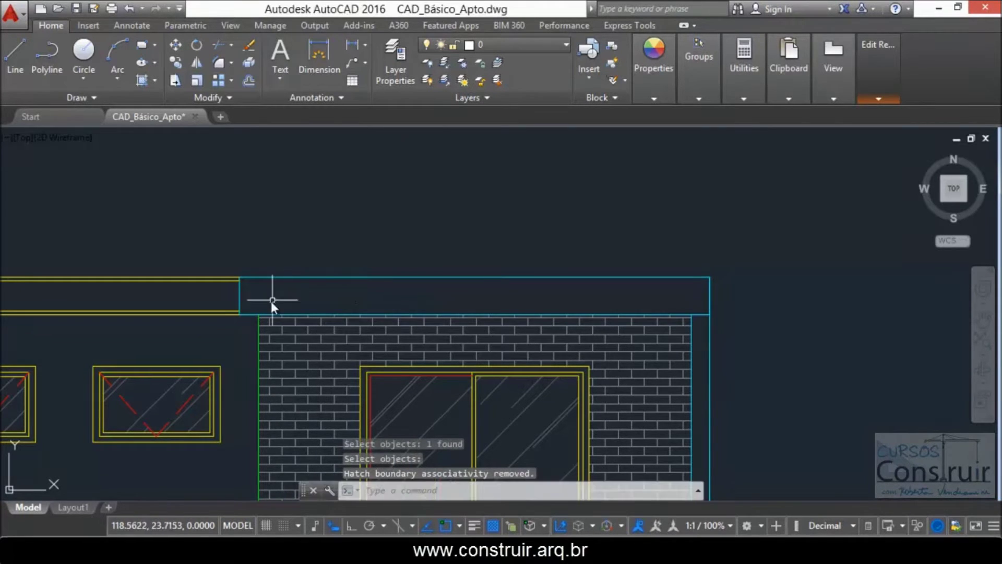
pyautogui.scroll(4, 249, 307)
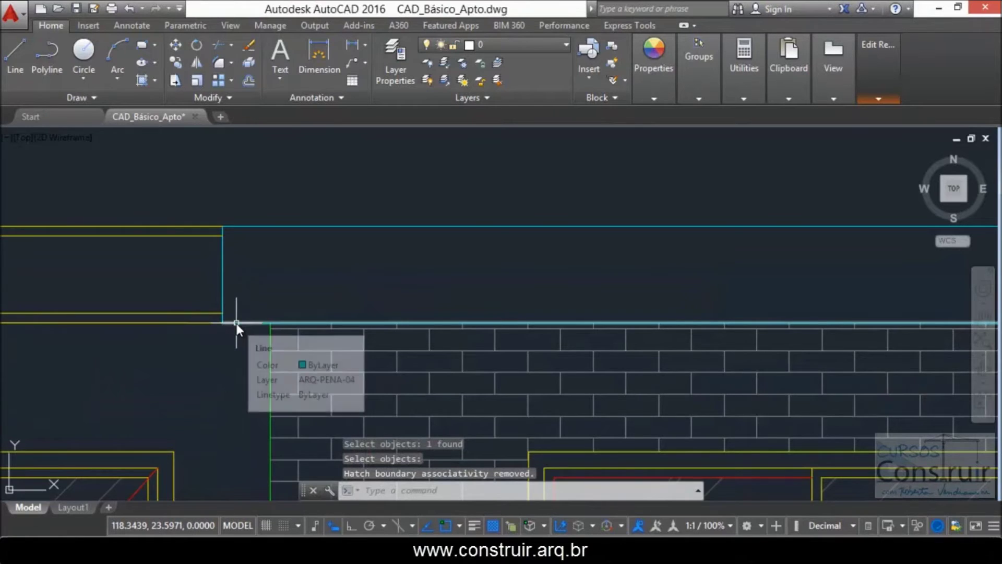
pyautogui.scroll(-3, 237, 323)
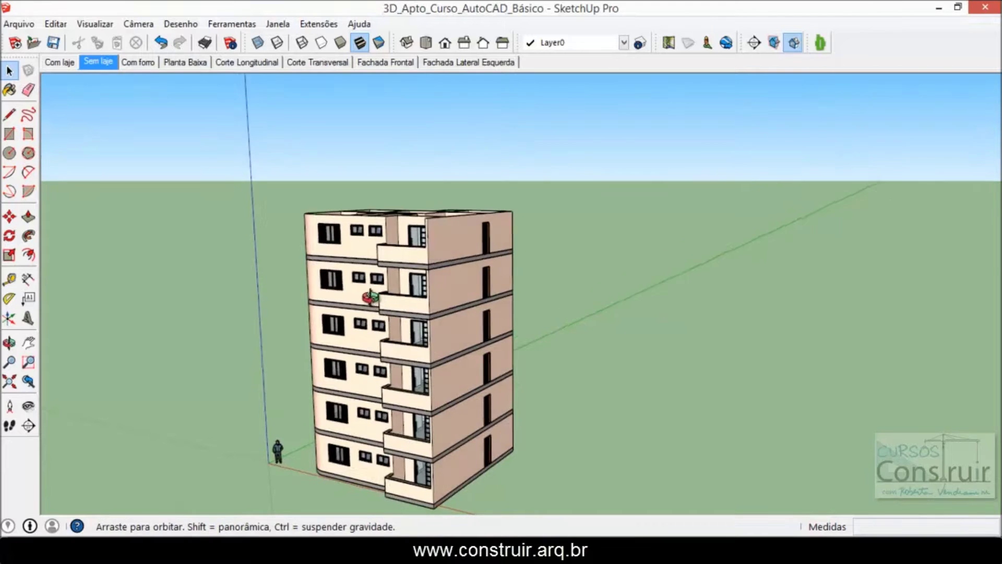
pyautogui.moveTo(370, 297); pyautogui.dragTo(358, 290)
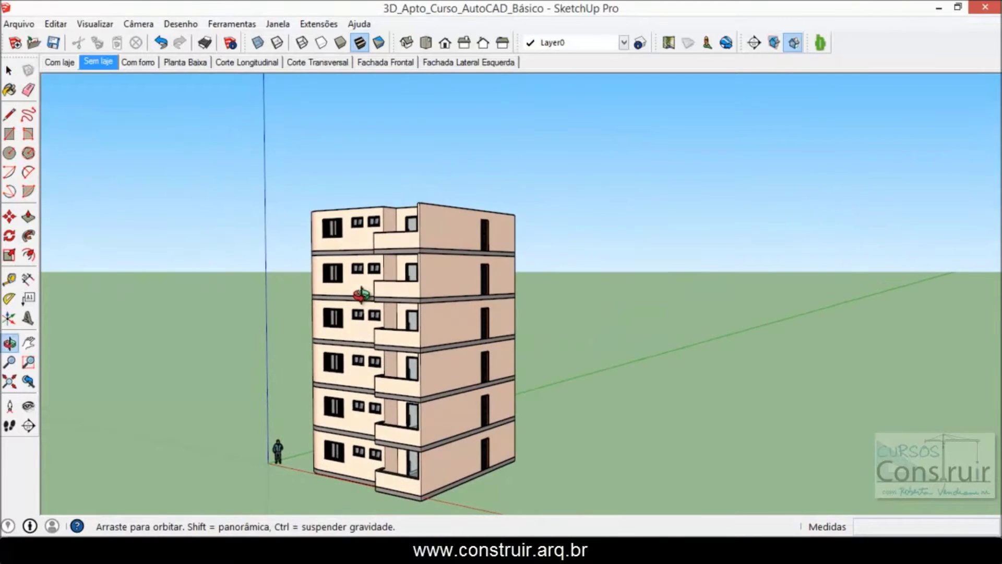
# Zoom closely onto a SketchUp balcony slab band, then return to the AutoCAD facade
pyautogui.press('space')
pyautogui.scroll(2, 424, 307)
pyautogui.scroll(2, 423, 307)
pyautogui.scroll(2, 408, 308)
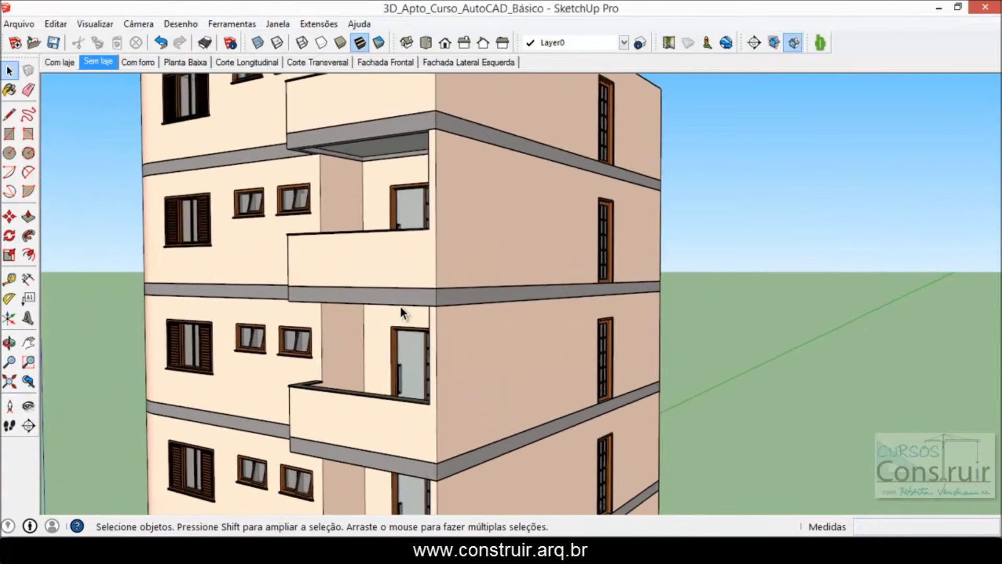
pyautogui.scroll(2, 402, 306)
pyautogui.scroll(2, 402, 306)
pyautogui.scroll(1, 470, 307)
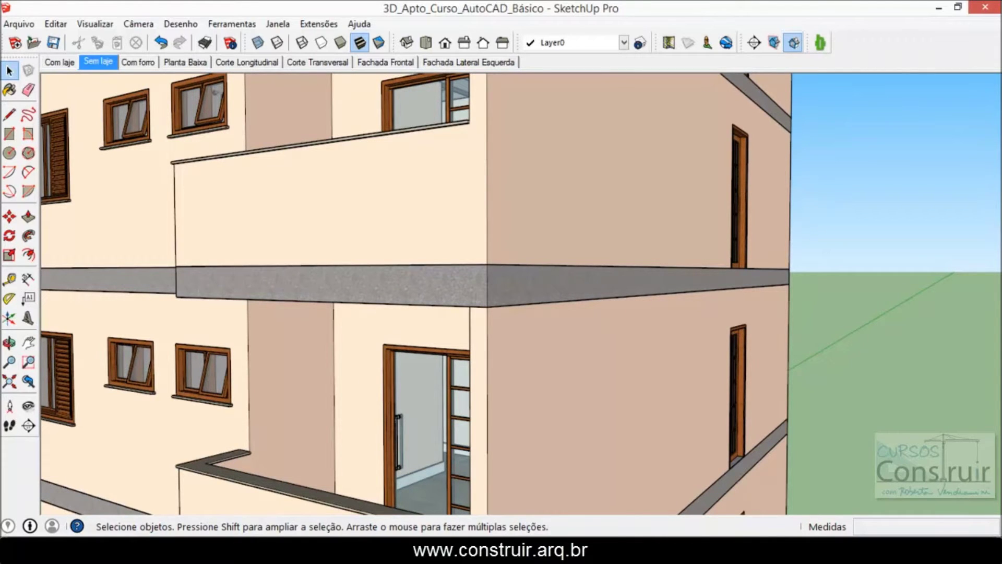
pyautogui.click(356, 477)
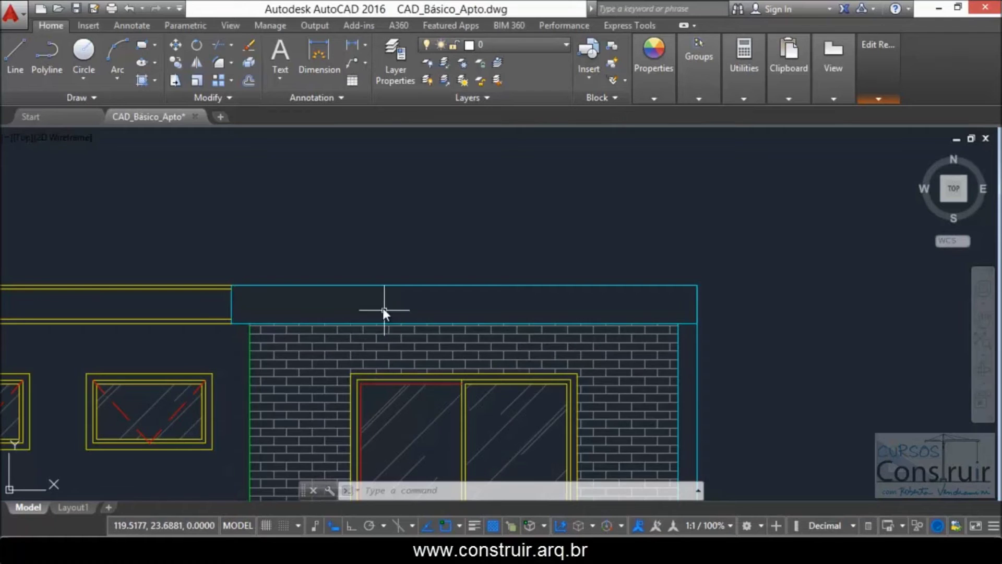
# Put the balcony slab's top edge on layer ARQ-PENA-03
pyautogui.click(379, 285)
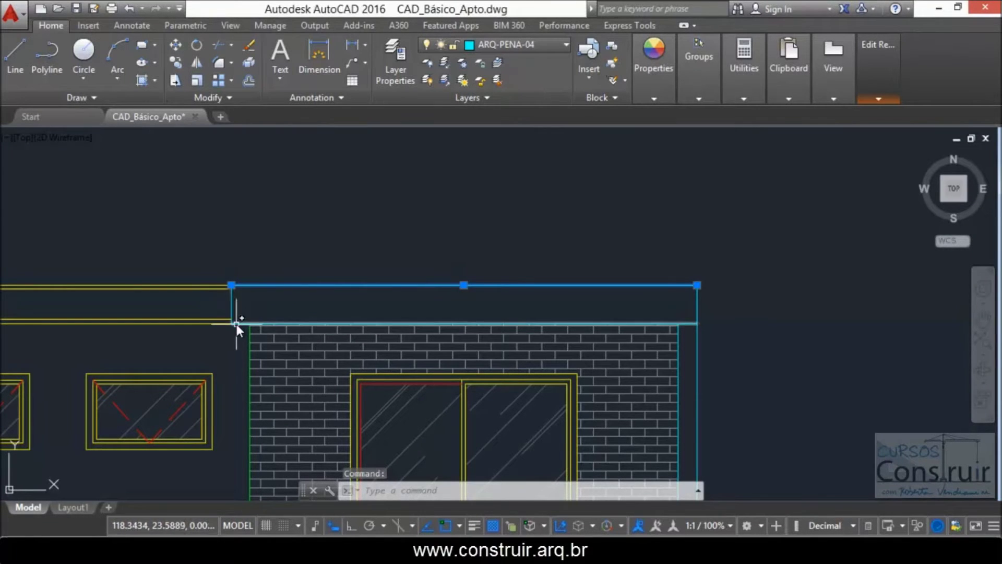
pyautogui.click(557, 42)
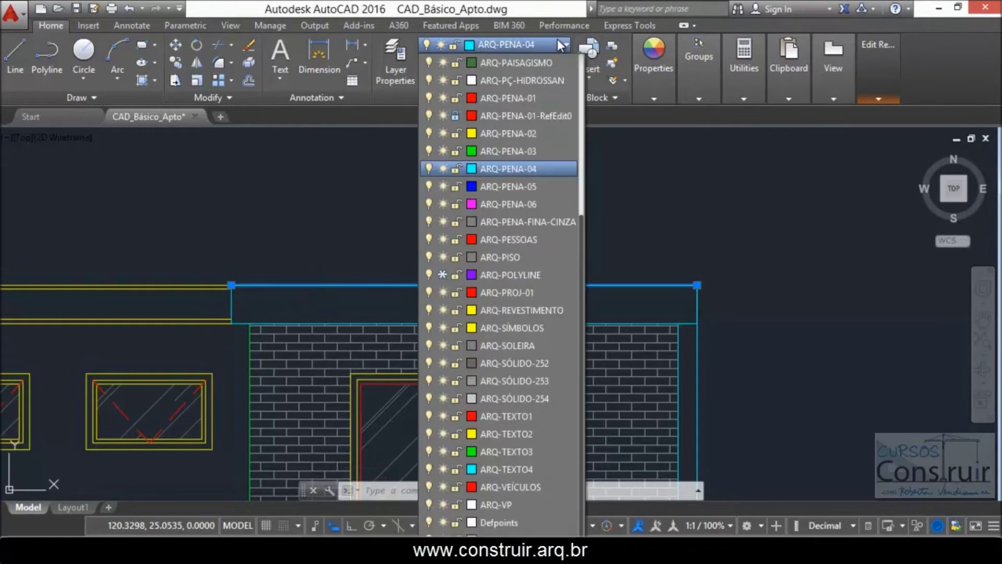
pyautogui.click(519, 151)
pyautogui.press('Escape')
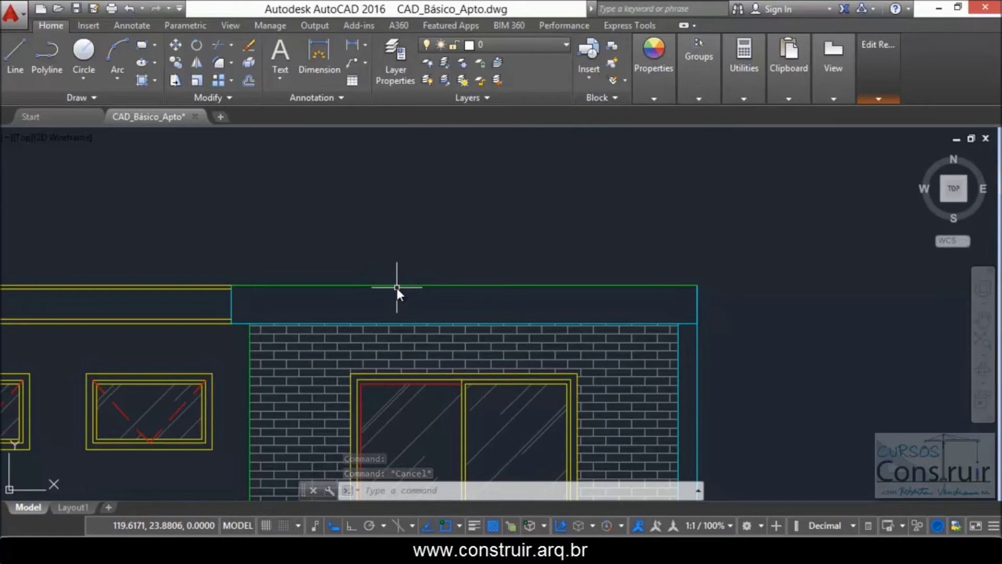
pyautogui.scroll(-2, 470, 266)
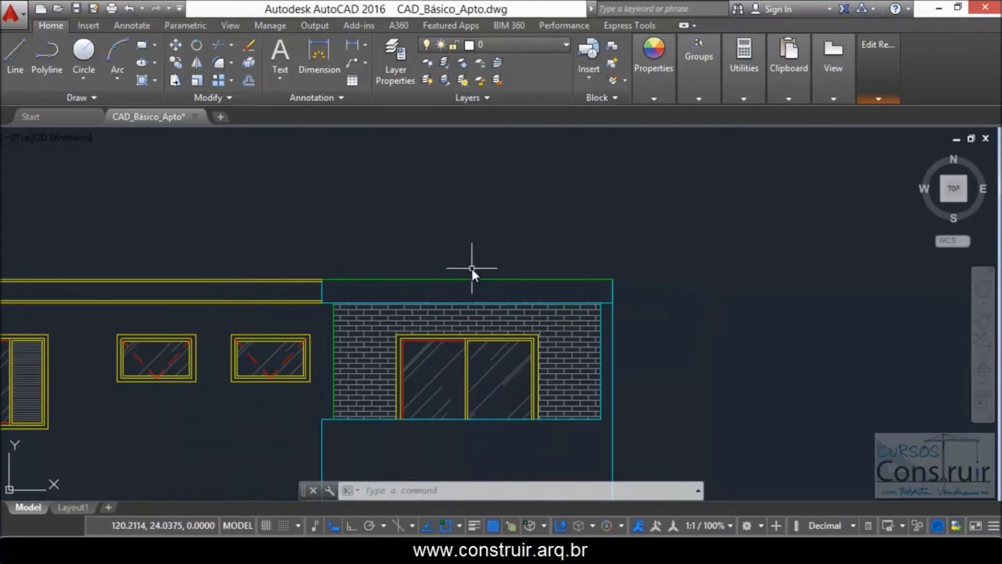
pyautogui.scroll(-2, 320, 268)
pyautogui.scroll(-2, 129, 262)
pyautogui.scroll(4, 129, 262)
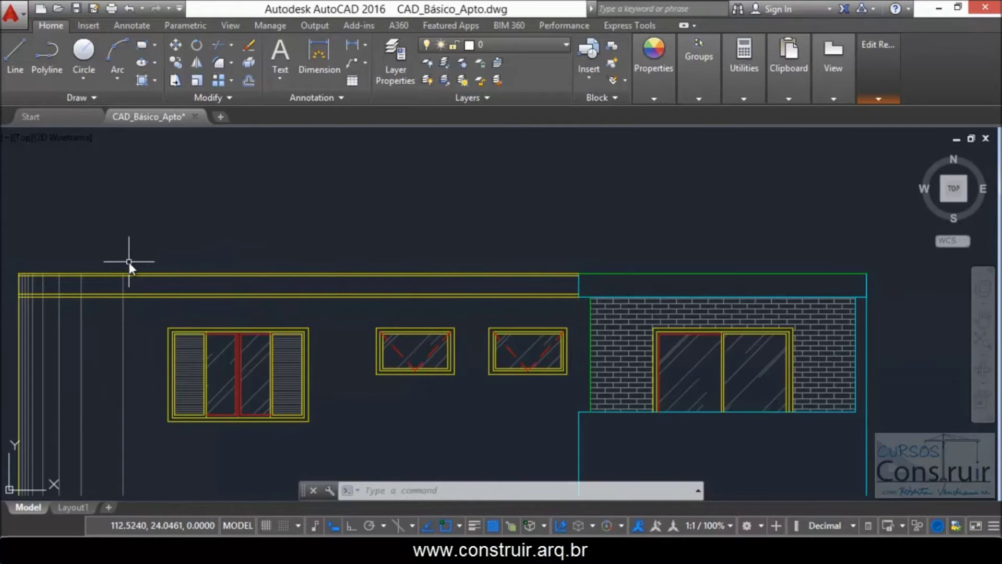
# Move the two long horizontal slab lines to the red layer ARQ-PENA-01
pyautogui.click(274, 245)
pyautogui.click(230, 301)
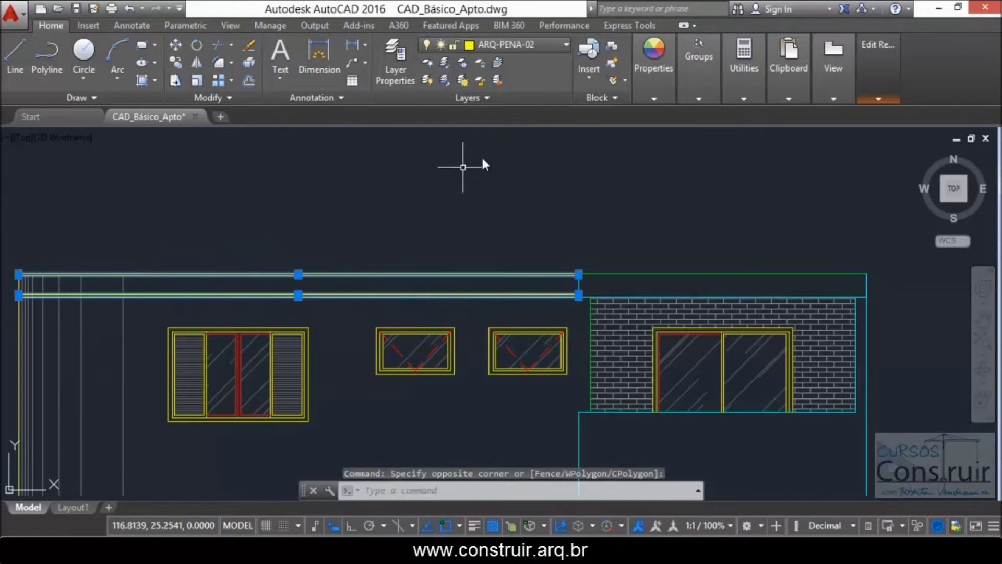
pyautogui.click(548, 42)
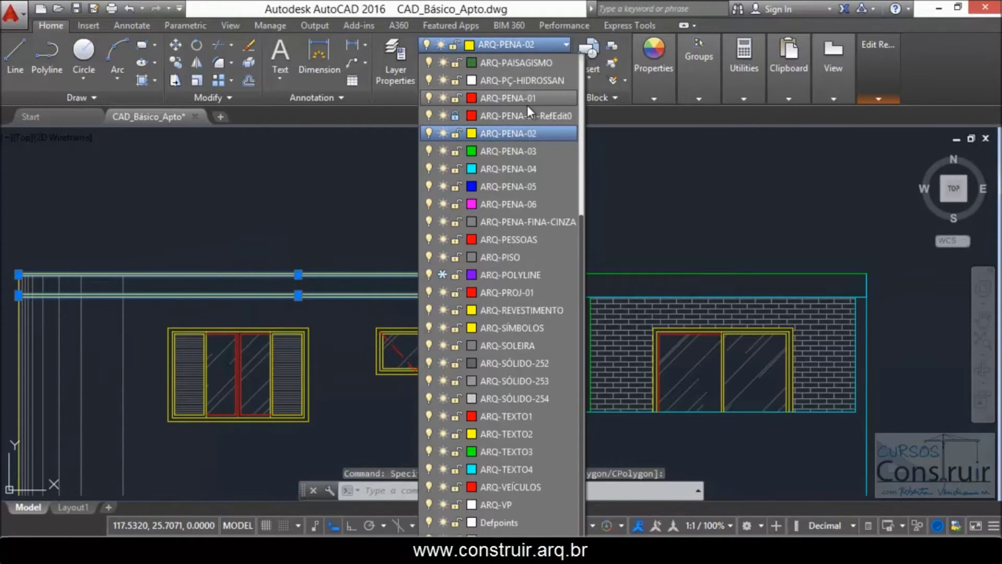
pyautogui.click(527, 106)
pyautogui.press('Escape')
pyautogui.scroll(-2, 361, 189)
pyautogui.scroll(4, 560, 241)
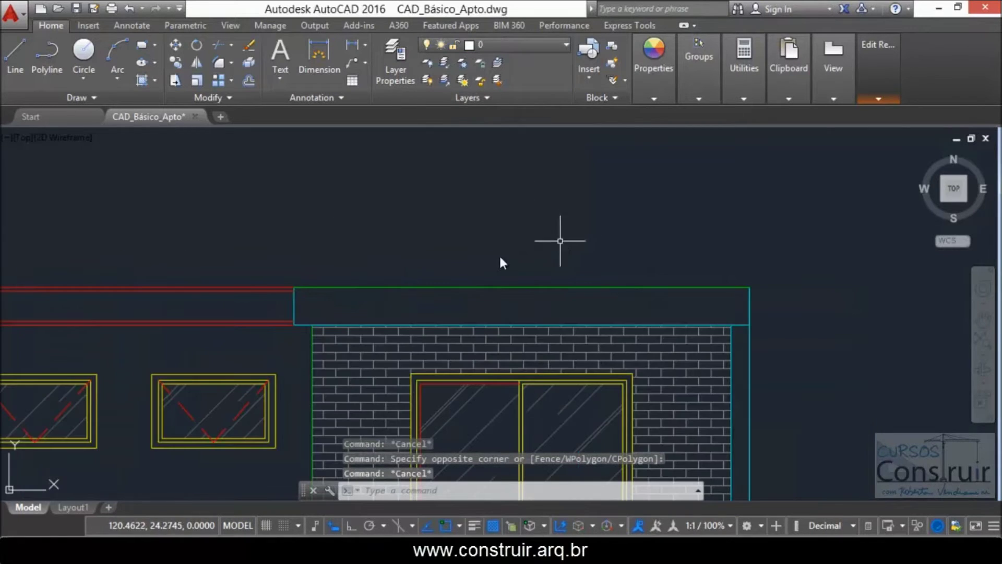
# Put the balcony's top edge on the yellow layer ARQ-PENA-02
pyautogui.click(408, 285)
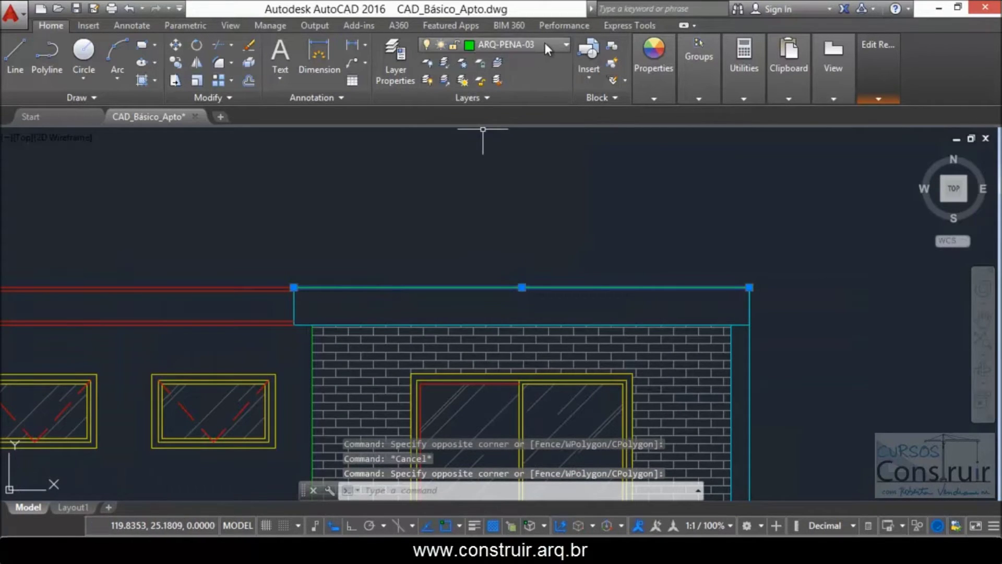
pyautogui.click(544, 42)
pyautogui.click(514, 133)
pyautogui.press('Escape')
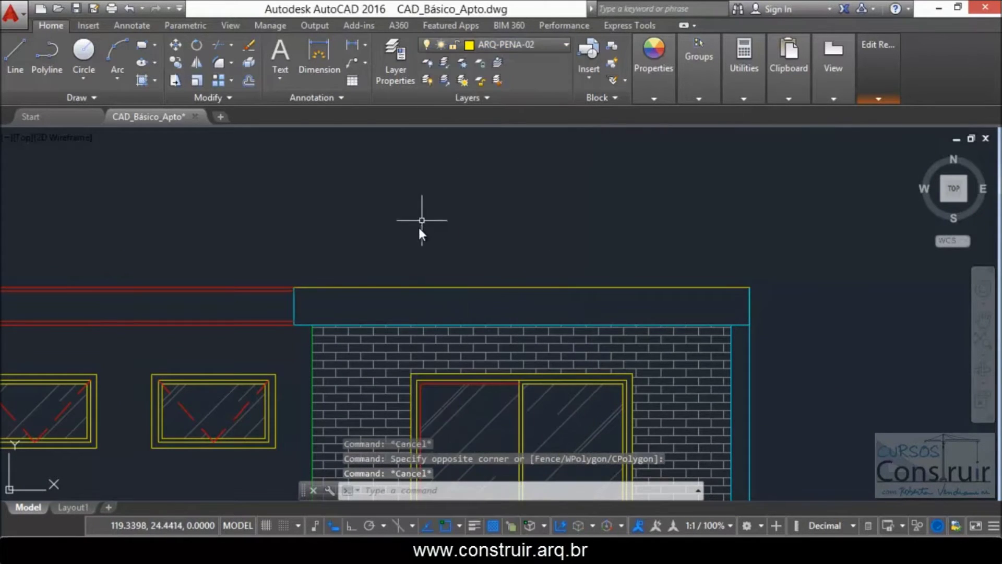
pyautogui.scroll(-1, 421, 223)
pyautogui.scroll(-1, 413, 233)
pyautogui.scroll(-1, 410, 256)
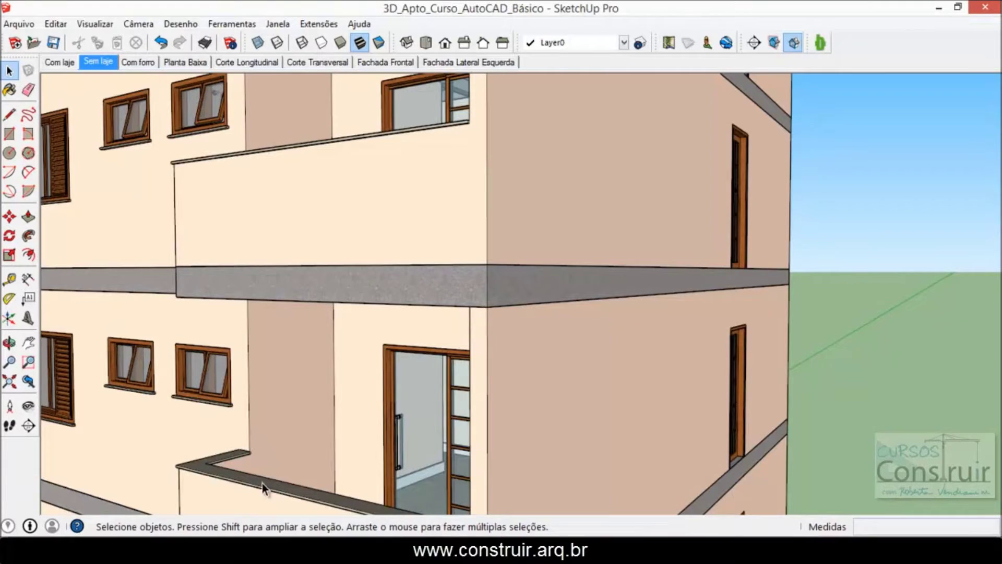
# Orbit and zoom around the SketchUp building's balcony parapet and slab from several angles
pyautogui.scroll(-1, 423, 324)
pyautogui.moveTo(431, 294); pyautogui.dragTo(483, 299, button='middle')
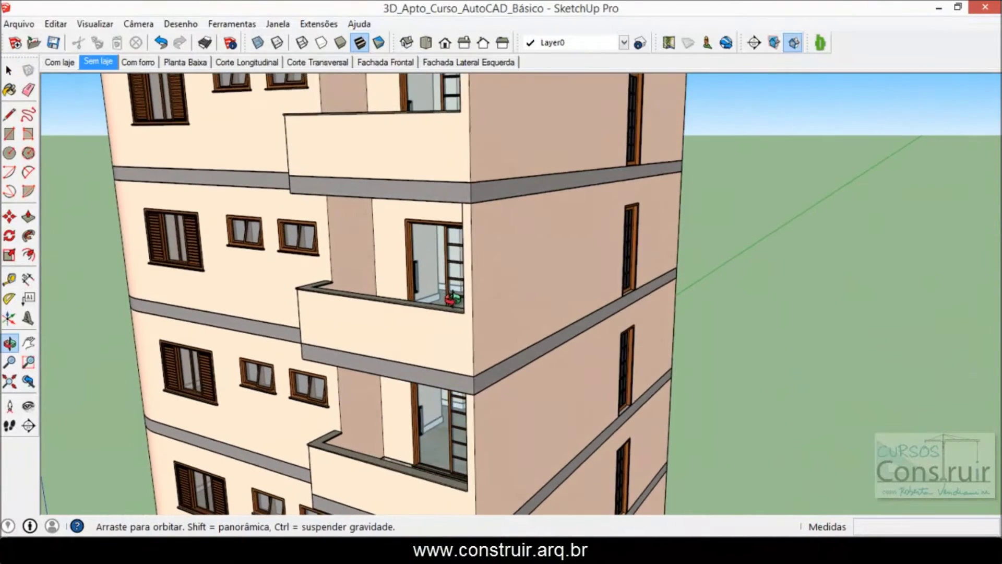
pyautogui.scroll(2, 315, 151)
pyautogui.scroll(2, 314, 164)
pyautogui.scroll(2, 313, 194)
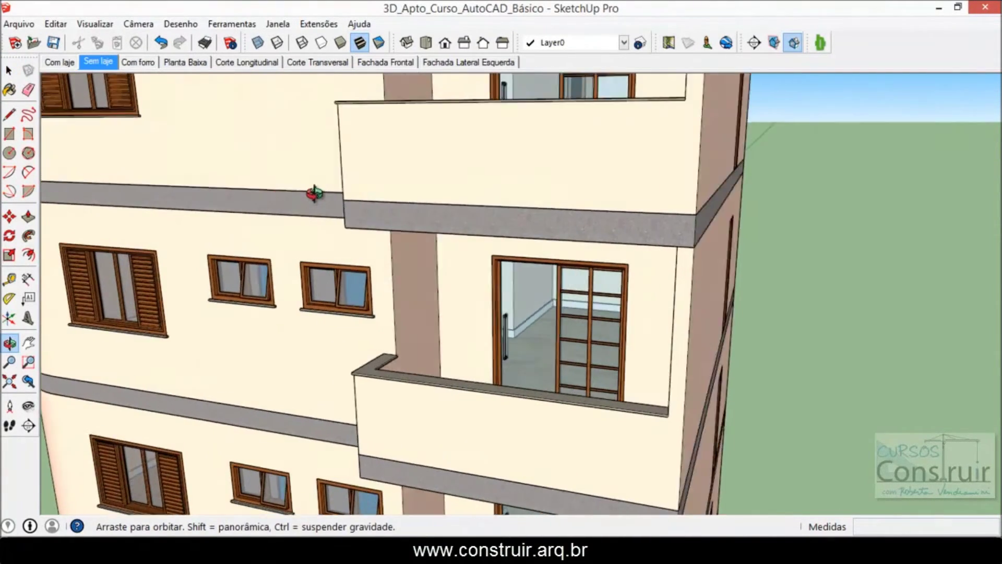
pyautogui.scroll(2, 338, 196)
pyautogui.scroll(1, 338, 196)
pyautogui.press('space')
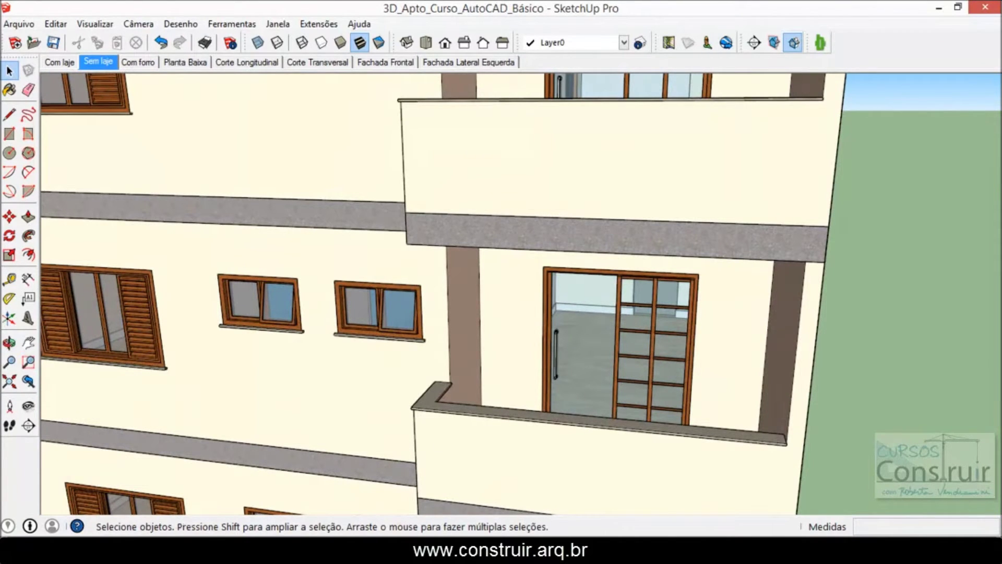
pyautogui.moveTo(466, 202)
pyautogui.mouseDown(button='middle')
pyautogui.moveTo(518, 228)
pyautogui.moveTo(577, 224)
pyautogui.moveTo(362, 230)
pyautogui.mouseUp(button='middle')
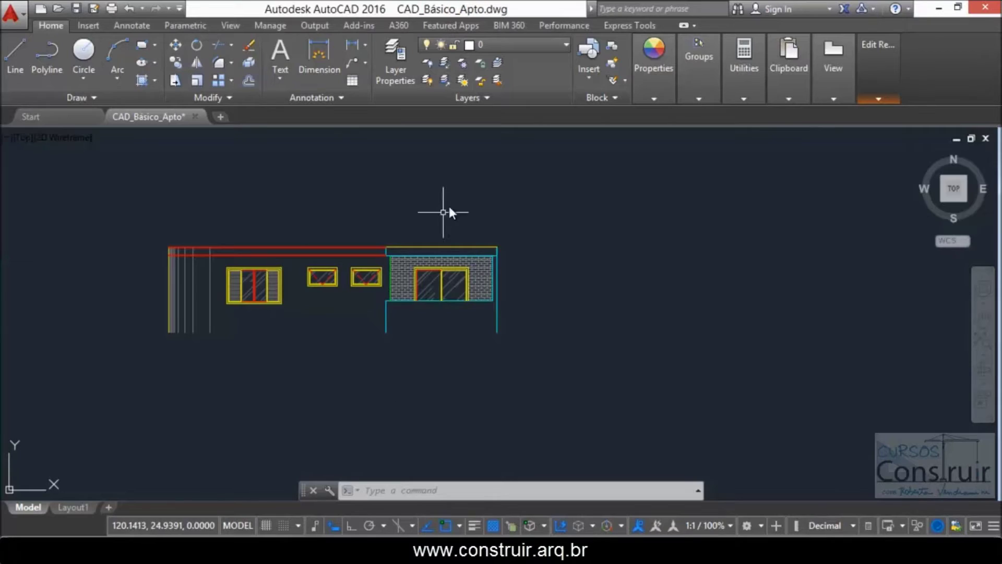
pyautogui.scroll(3, 434, 263)
pyautogui.scroll(3, 350, 300)
pyautogui.scroll(2, 352, 303)
# Offset the balcony band's top edge 0.03 downward
pyautogui.write('o')
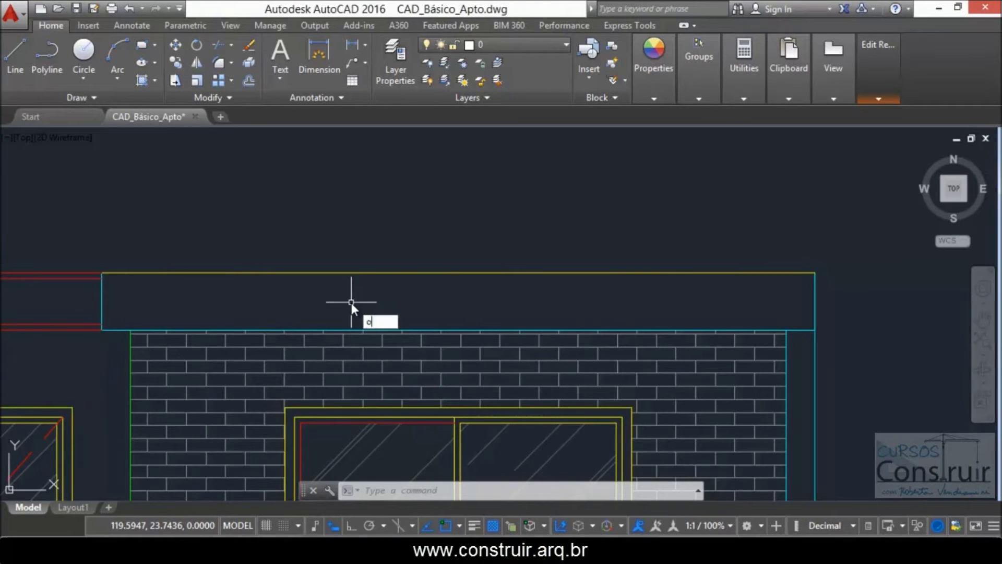
pyautogui.press('Return')
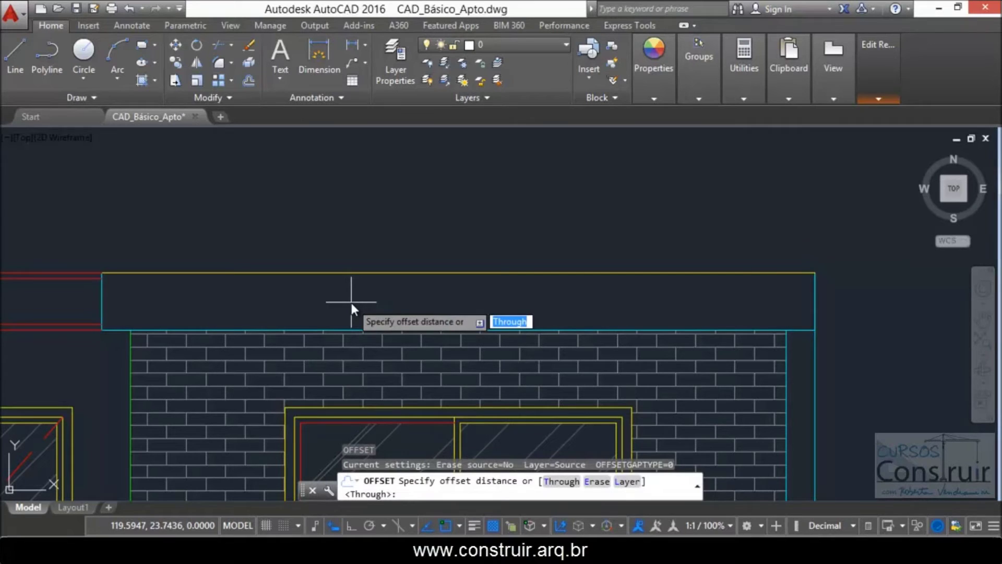
pyautogui.write('.03')
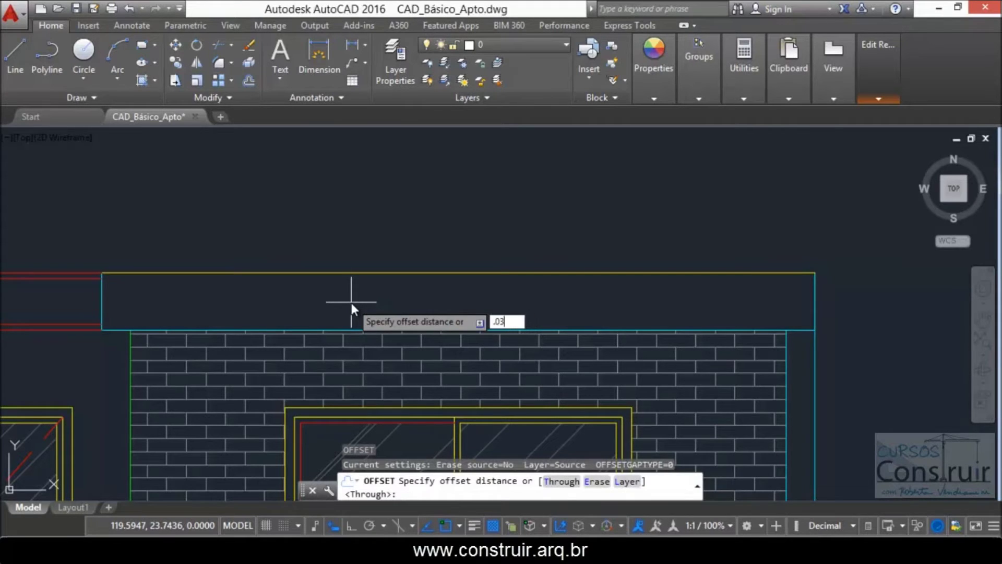
pyautogui.press('Return')
pyautogui.click(336, 273)
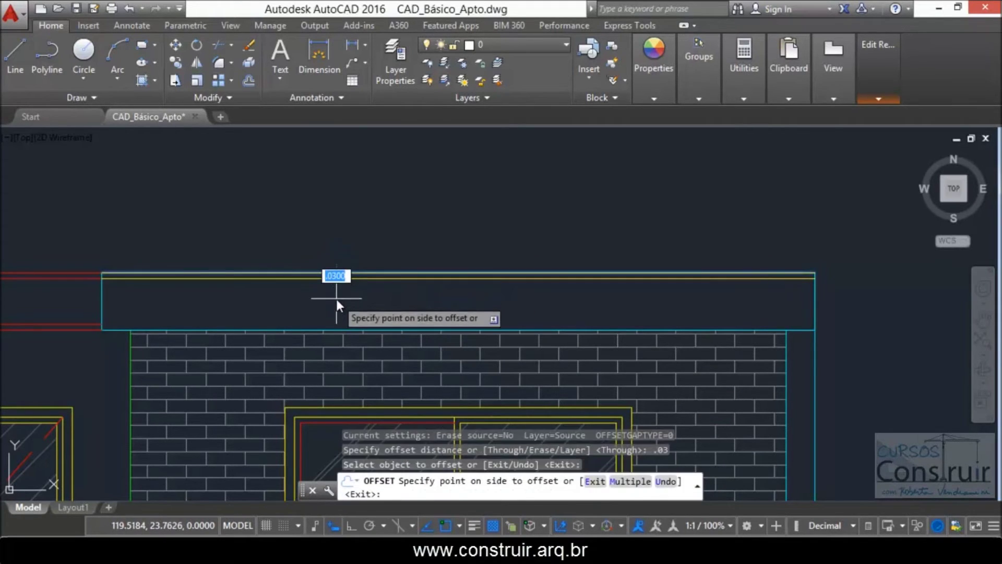
pyautogui.click(341, 298)
pyautogui.press('Escape')
# Save the reference edit so all 8 Fachada block instances update
pyautogui.scroll(-5, 517, 241)
pyautogui.scroll(-2, 546, 262)
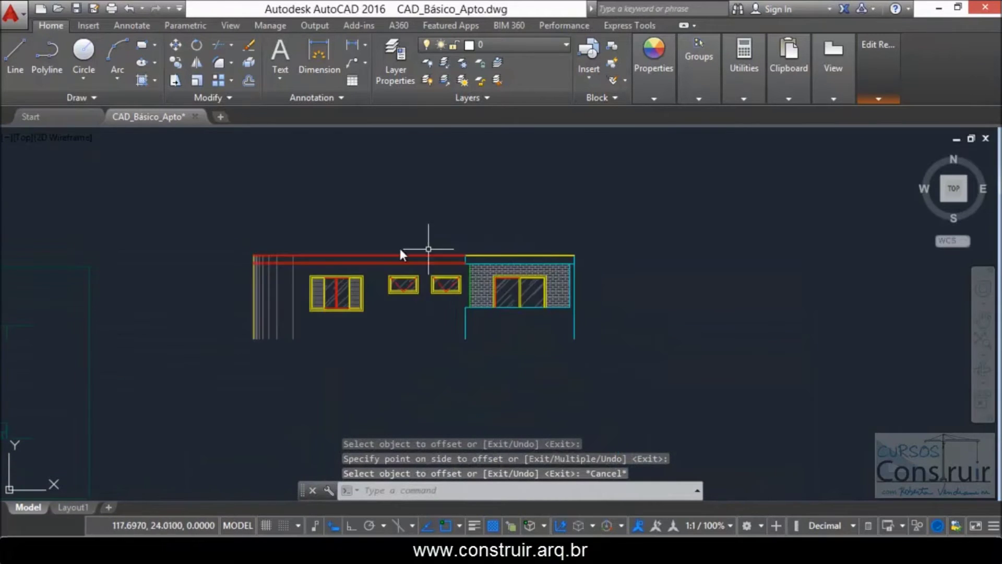
pyautogui.scroll(2, 365, 261)
pyautogui.scroll(4, 627, 245)
pyautogui.scroll(2, 617, 262)
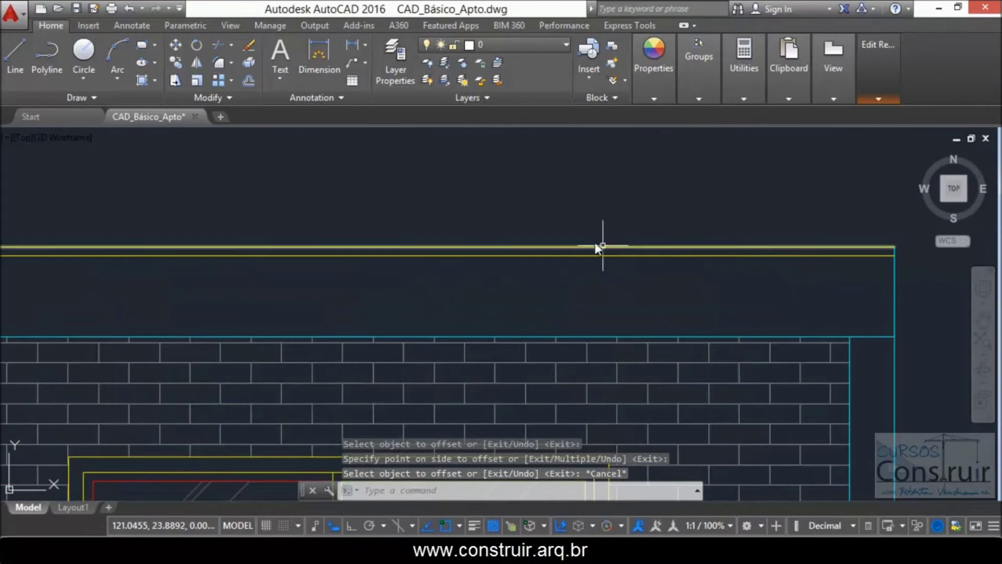
pyautogui.scroll(-3, 511, 253)
pyautogui.scroll(-2, 517, 251)
pyautogui.scroll(-3, 626, 209)
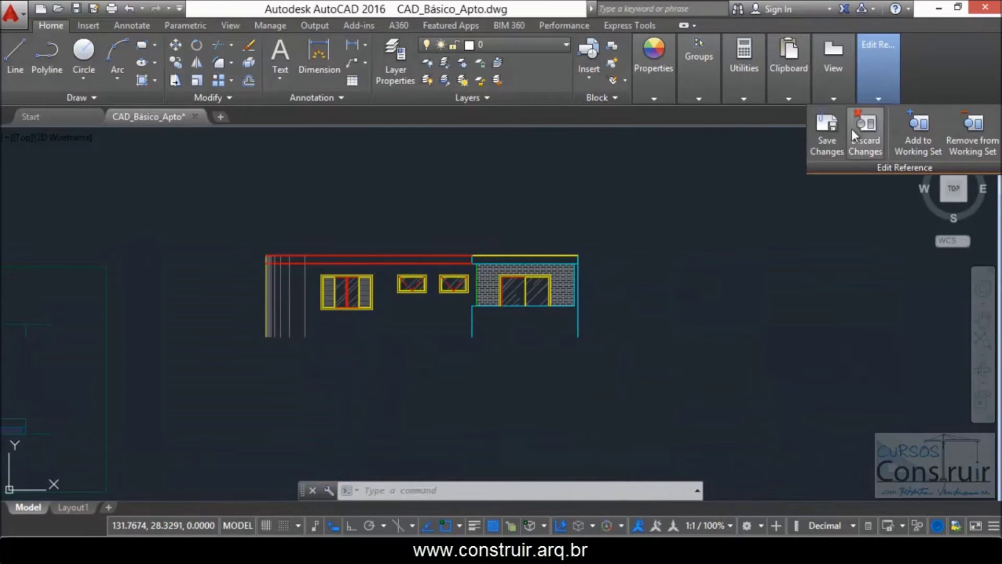
pyautogui.click(835, 139)
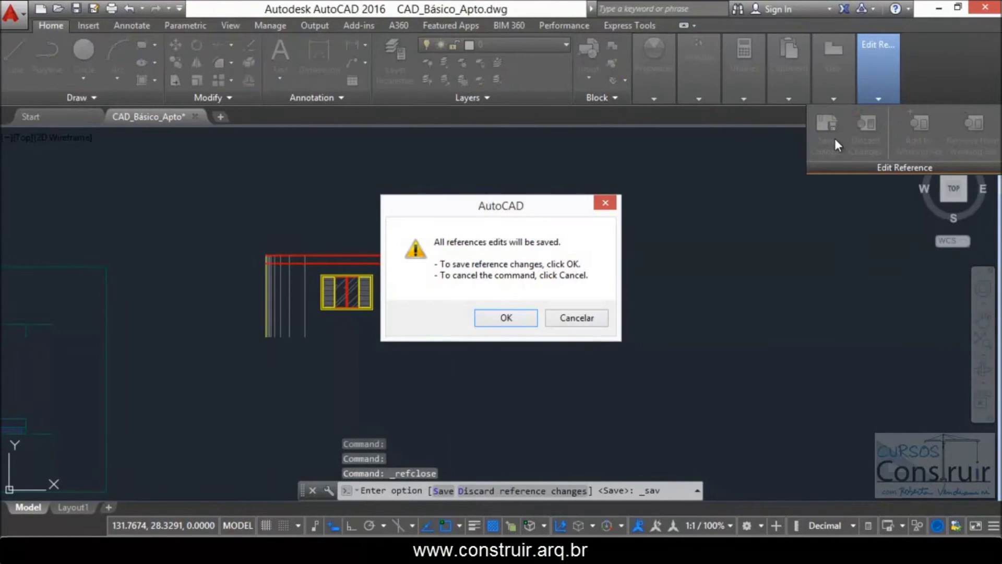
pyautogui.click(520, 318)
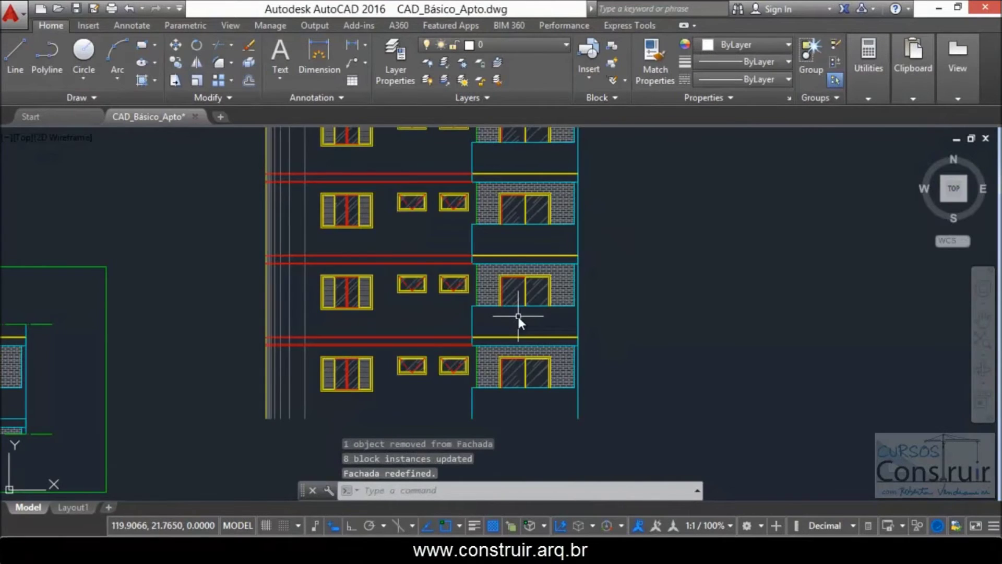
pyautogui.scroll(2, 565, 311)
pyautogui.scroll(4, 490, 344)
pyautogui.scroll(4, 326, 392)
pyautogui.scroll(-2, 447, 217)
pyautogui.scroll(-3, 389, 290)
pyautogui.scroll(-3, 459, 240)
pyautogui.scroll(4, 428, 278)
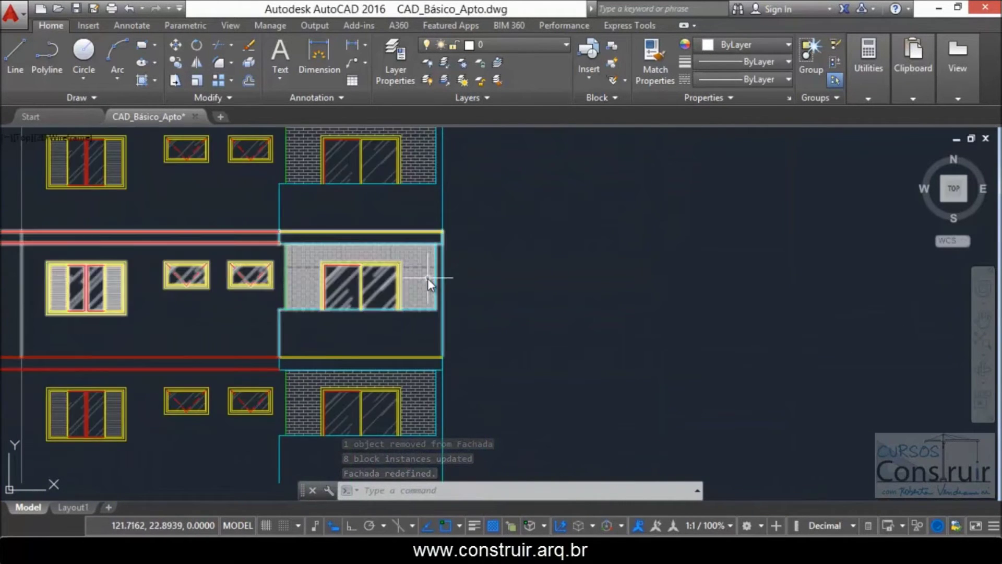
pyautogui.scroll(4, 428, 278)
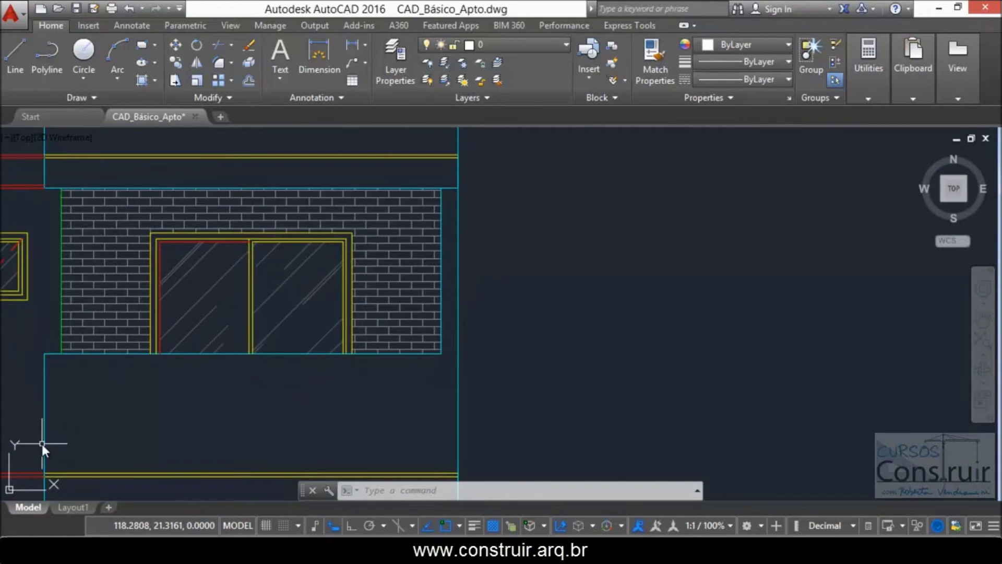
pyautogui.scroll(-2, 524, 246)
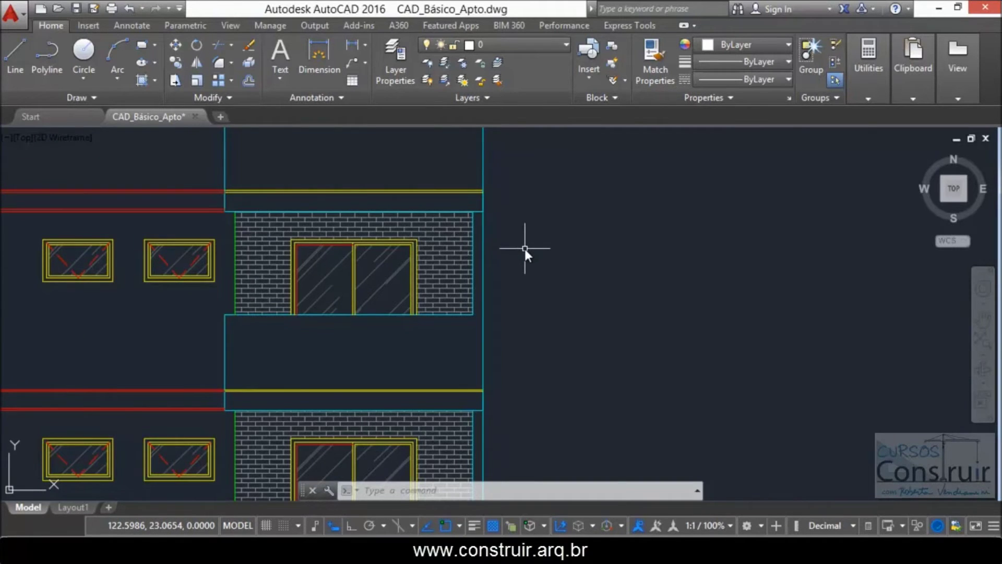
pyautogui.scroll(-1, 525, 248)
pyautogui.click(540, 195)
pyautogui.scroll(3, 521, 179)
pyautogui.scroll(2, 476, 220)
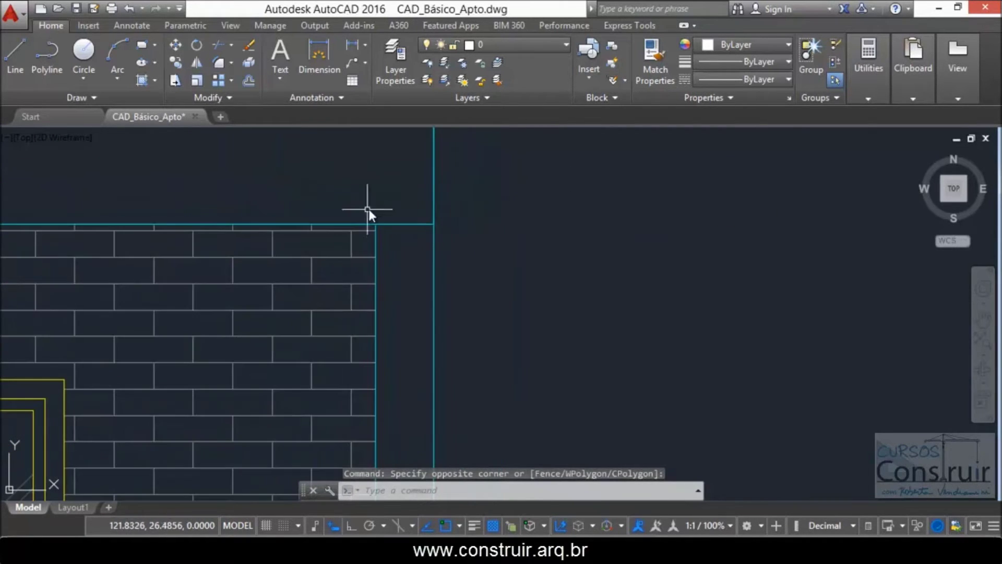
pyautogui.scroll(2, 480, 214)
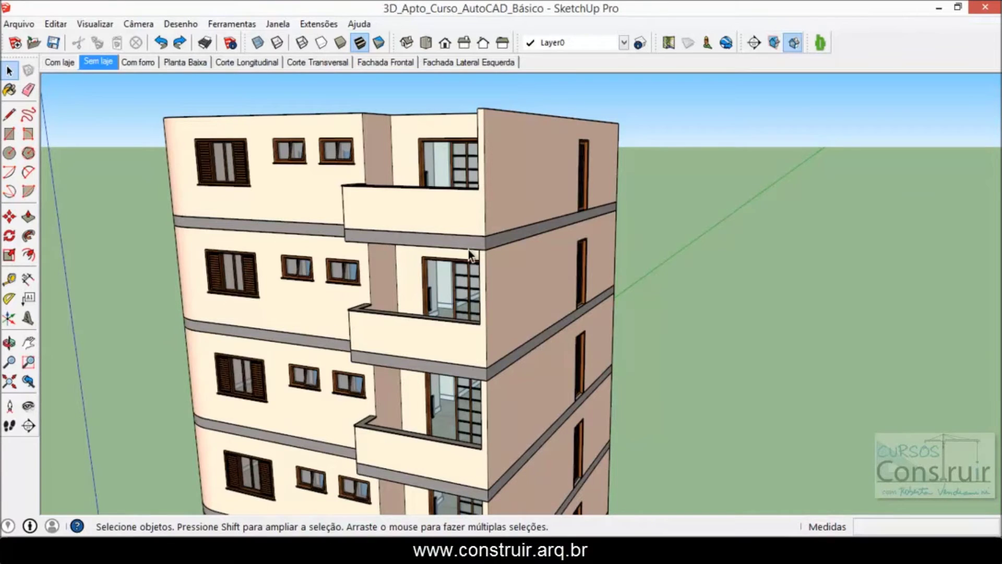
pyautogui.moveTo(425, 253); pyautogui.dragTo(451, 191, button='middle')
pyautogui.scroll(-5, 452, 191)
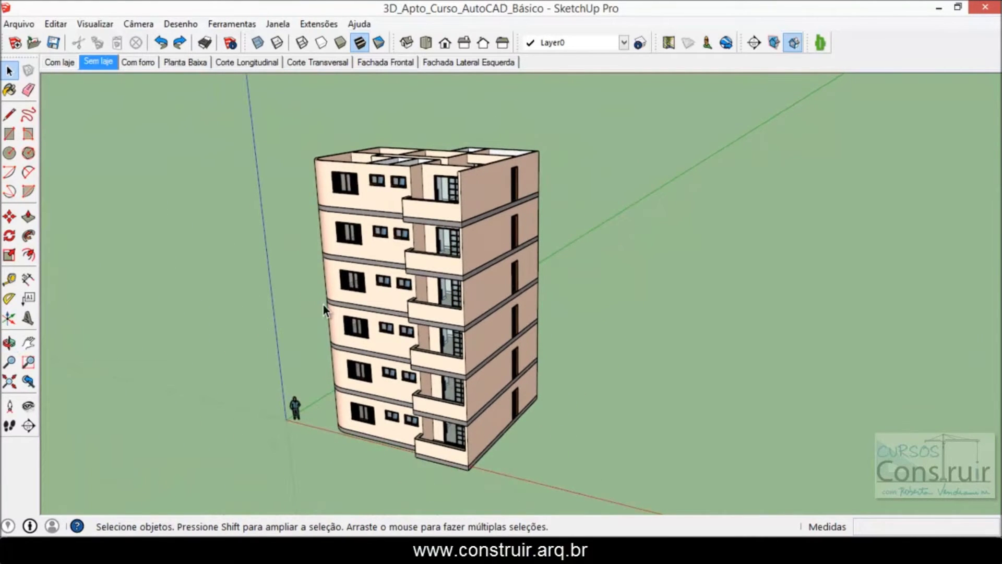
pyautogui.scroll(-2, 306, 201)
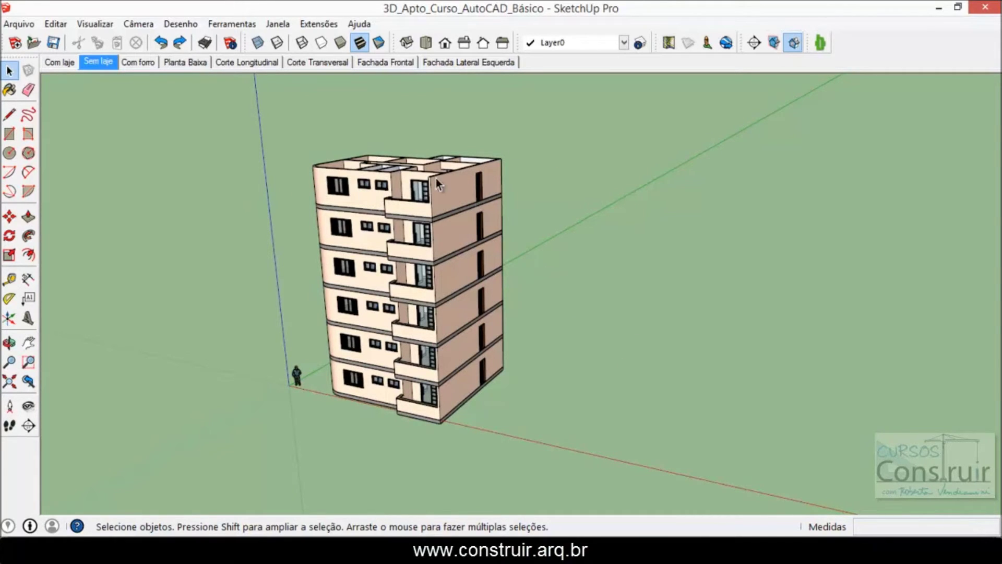
pyautogui.scroll(4, 402, 192)
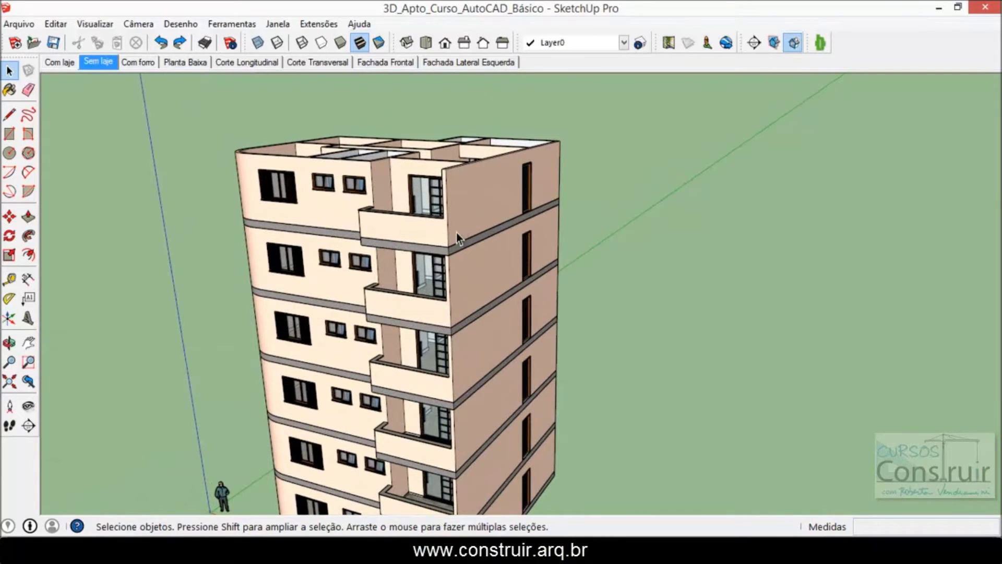
pyautogui.scroll(2, 457, 232)
pyautogui.scroll(2, 455, 254)
pyautogui.scroll(2, 448, 254)
pyautogui.scroll(2, 448, 255)
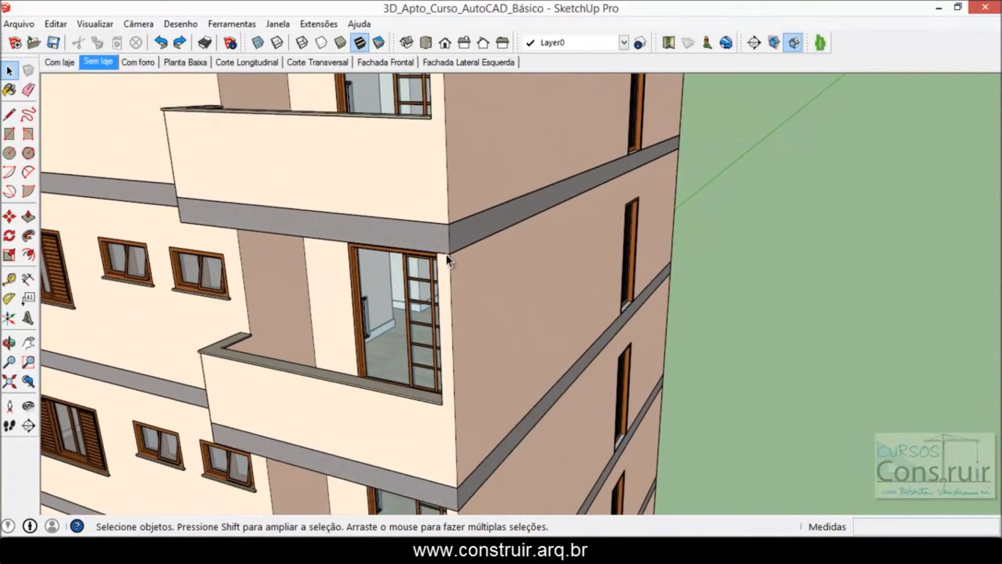
pyautogui.scroll(2, 446, 254)
pyautogui.scroll(2, 446, 255)
pyautogui.scroll(1, 457, 256)
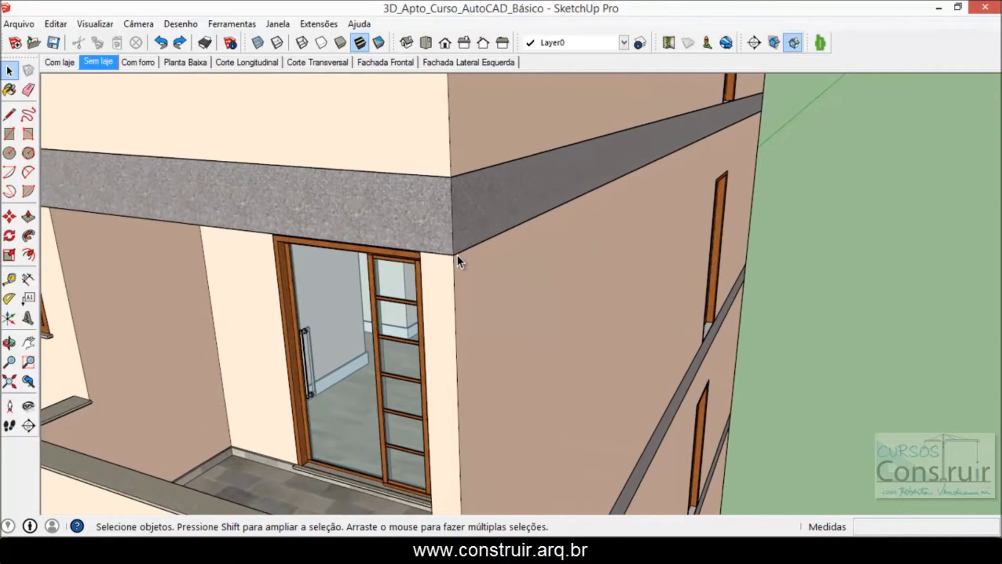
pyautogui.scroll(1, 423, 256)
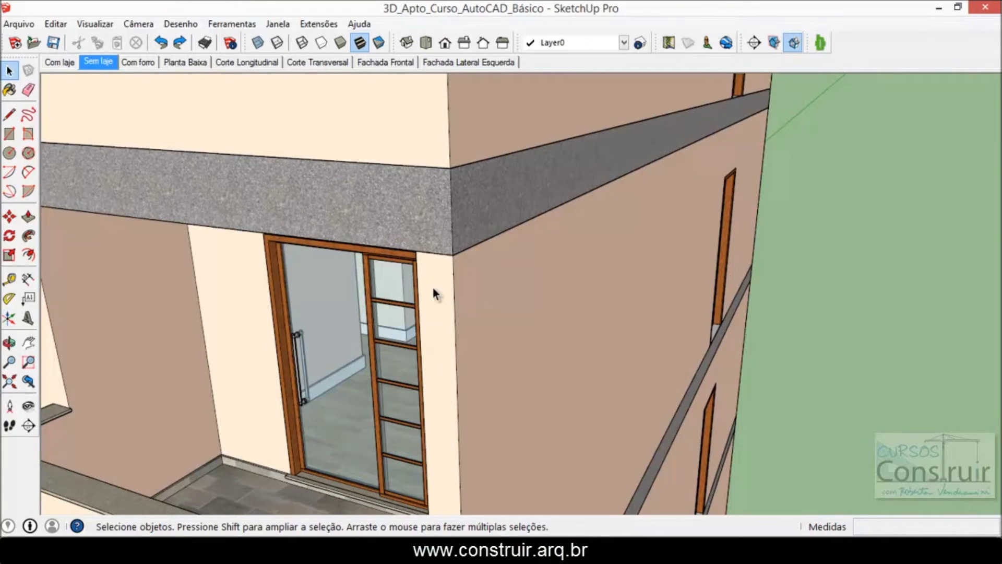
pyautogui.scroll(-1, 446, 224)
pyautogui.scroll(-2, 447, 223)
pyautogui.scroll(-1, 441, 226)
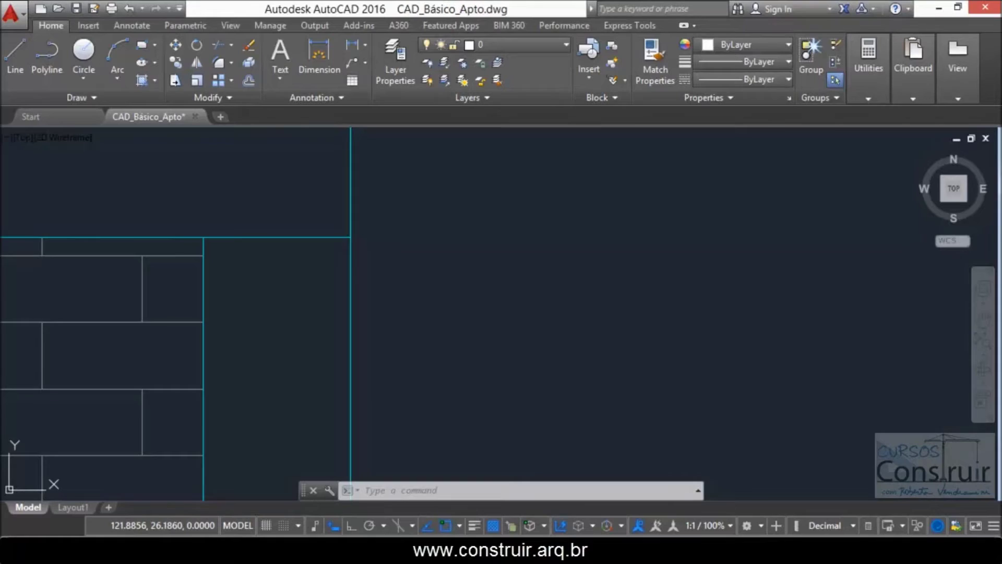
pyautogui.scroll(-2, 397, 284)
# Select the Fachada block at the balcony wall and open it for in-place editing
pyautogui.scroll(-2, 386, 265)
pyautogui.scroll(5, 389, 269)
pyautogui.scroll(-5, 416, 268)
pyautogui.scroll(-1, 418, 265)
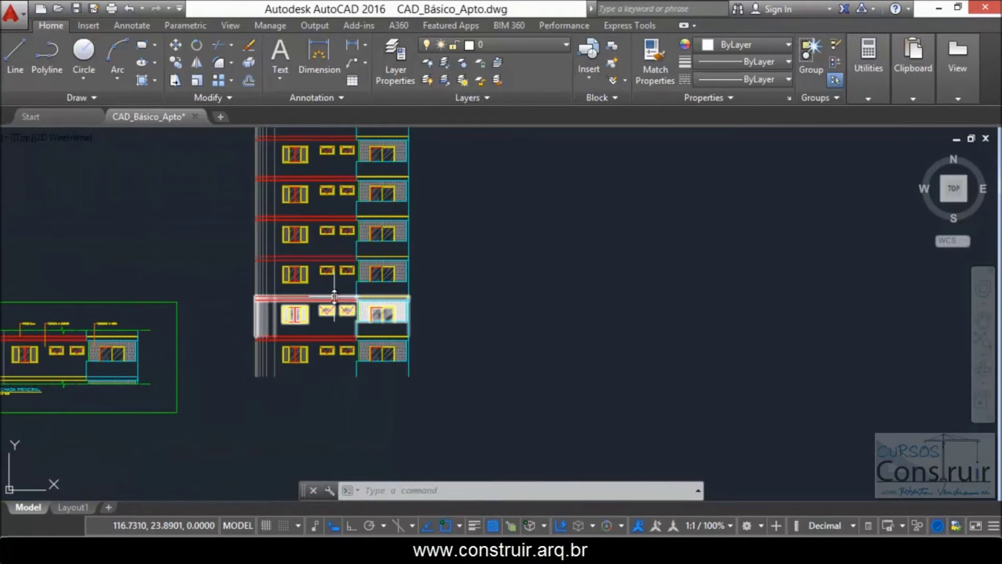
pyautogui.scroll(-1, 514, 280)
pyautogui.scroll(1, 352, 293)
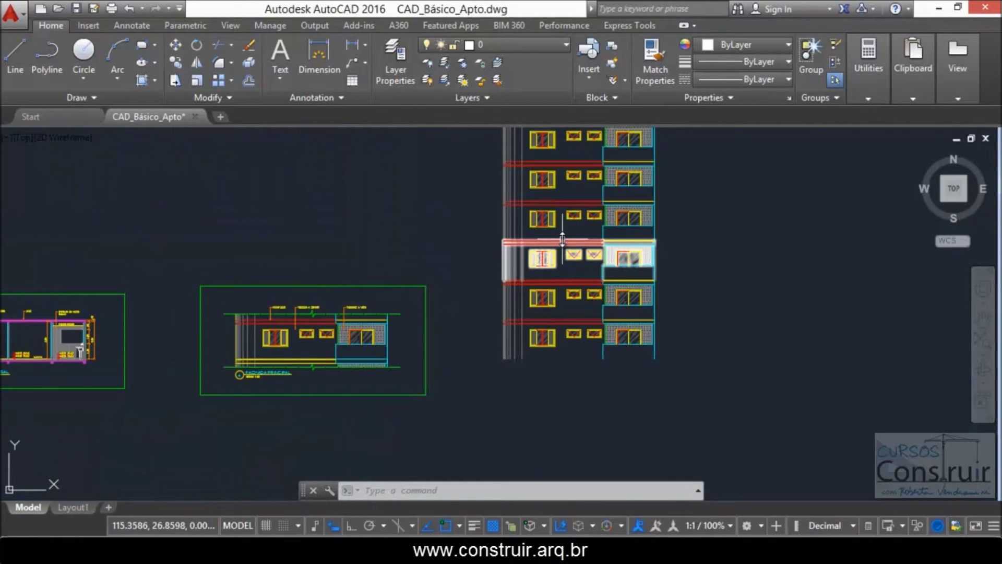
pyautogui.scroll(3, 373, 331)
pyautogui.scroll(-1, 297, 353)
pyautogui.scroll(2, 297, 354)
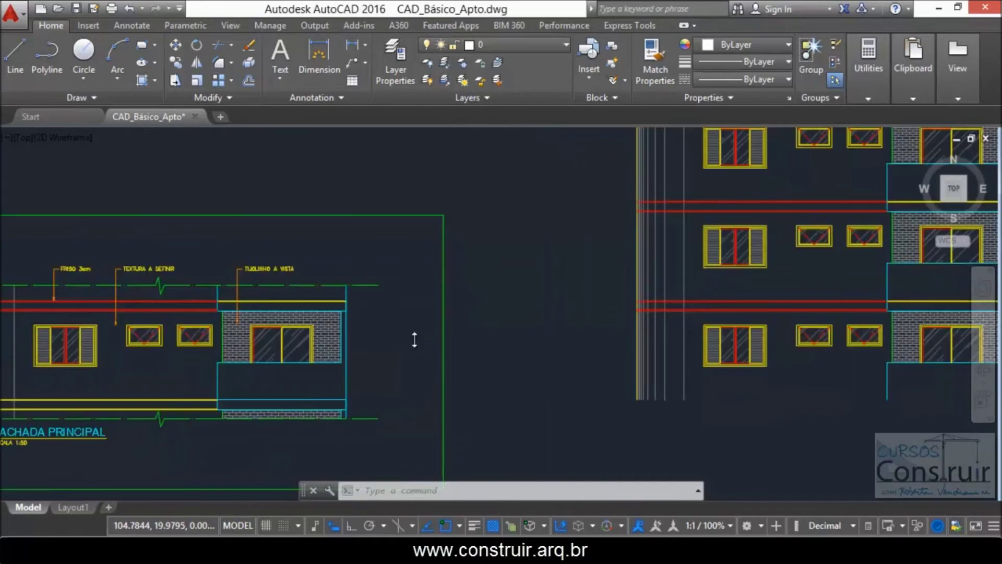
pyautogui.scroll(5, 414, 340)
pyautogui.click(196, 244)
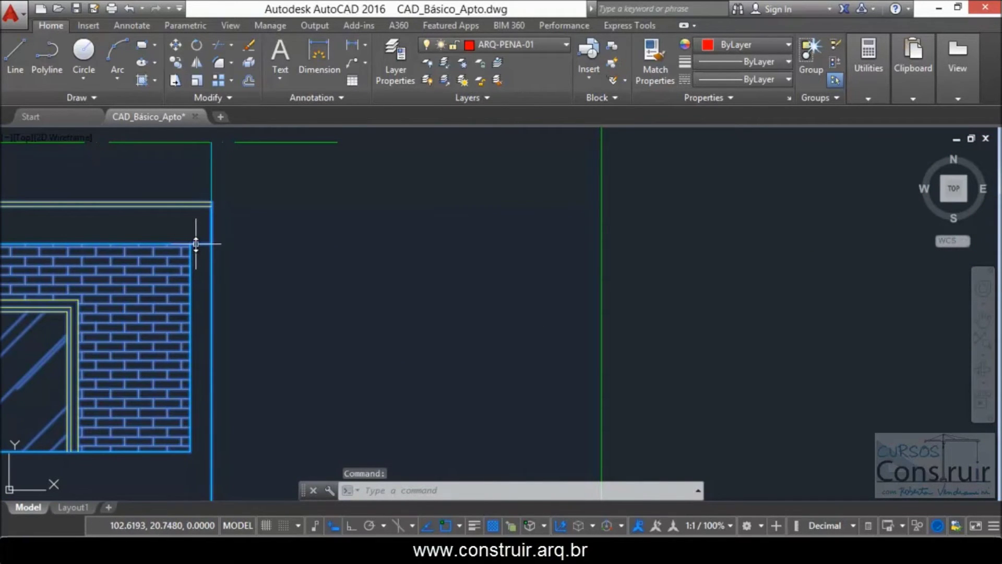
pyautogui.rightClick(197, 233)
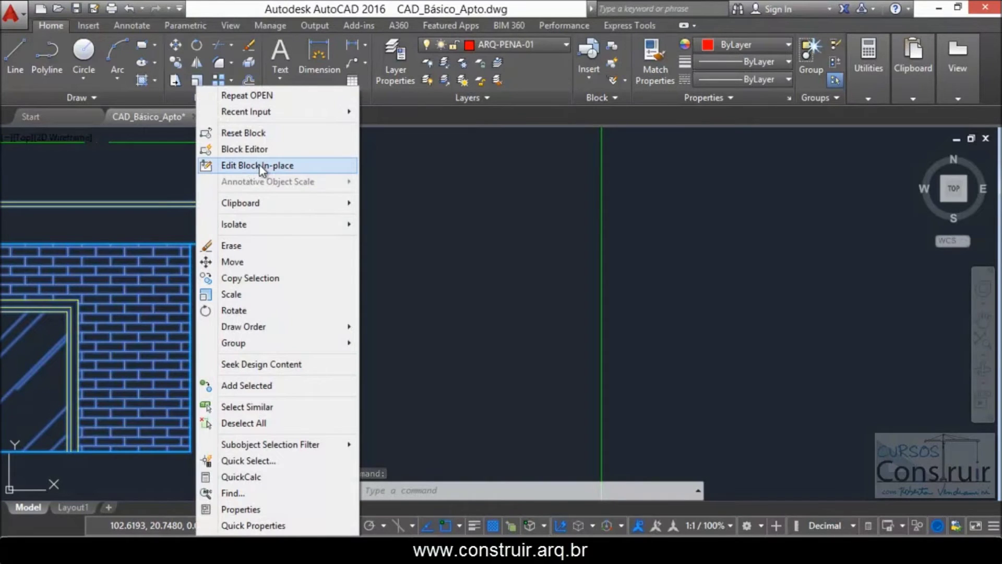
pyautogui.click(260, 165)
pyautogui.click(485, 388)
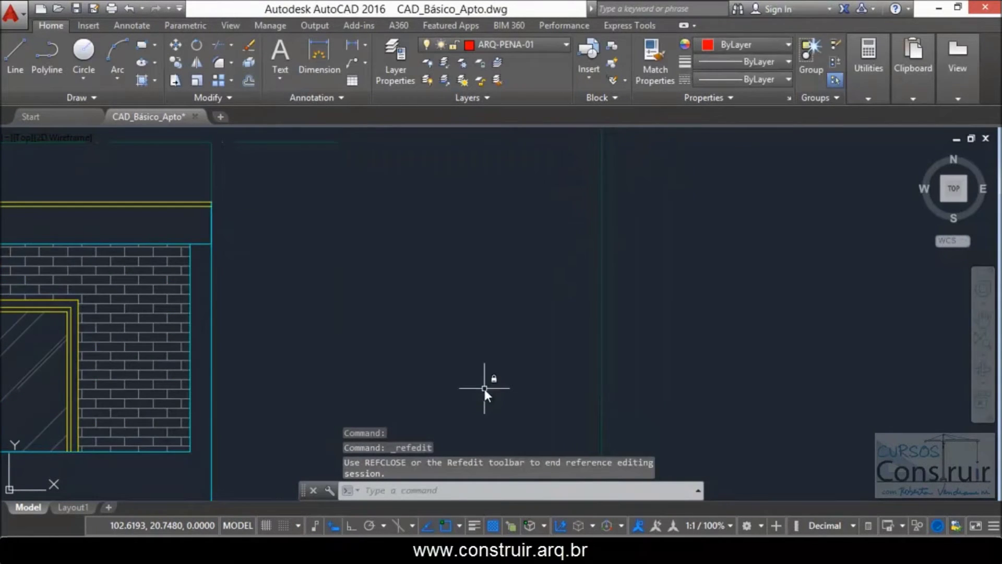
# Trim the cyan line overhanging the brick wall's top corner
pyautogui.scroll(-2, 377, 271)
pyautogui.scroll(3, 266, 264)
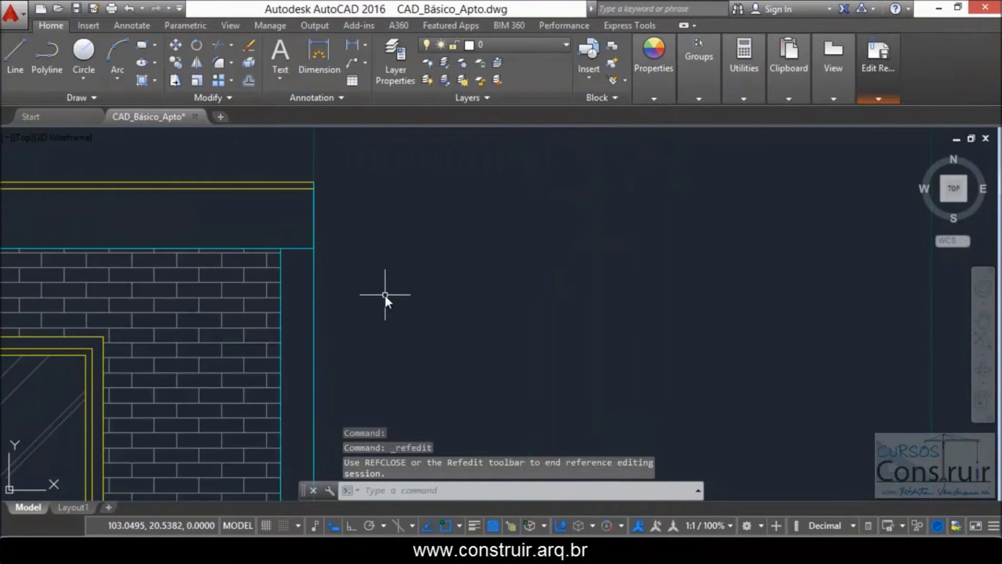
pyautogui.write('tr')
pyautogui.press('Return')
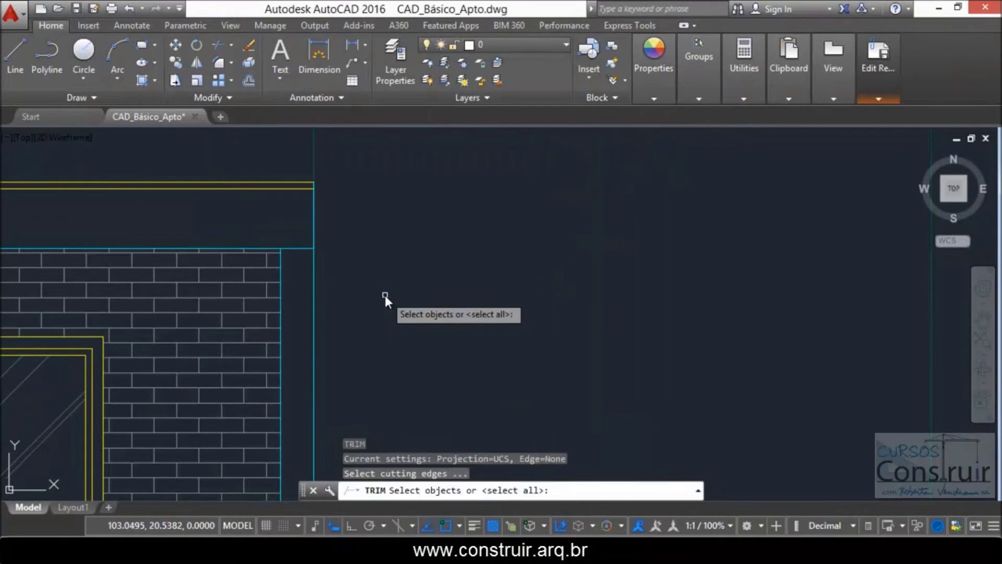
pyautogui.press('Return')
pyautogui.click(297, 249)
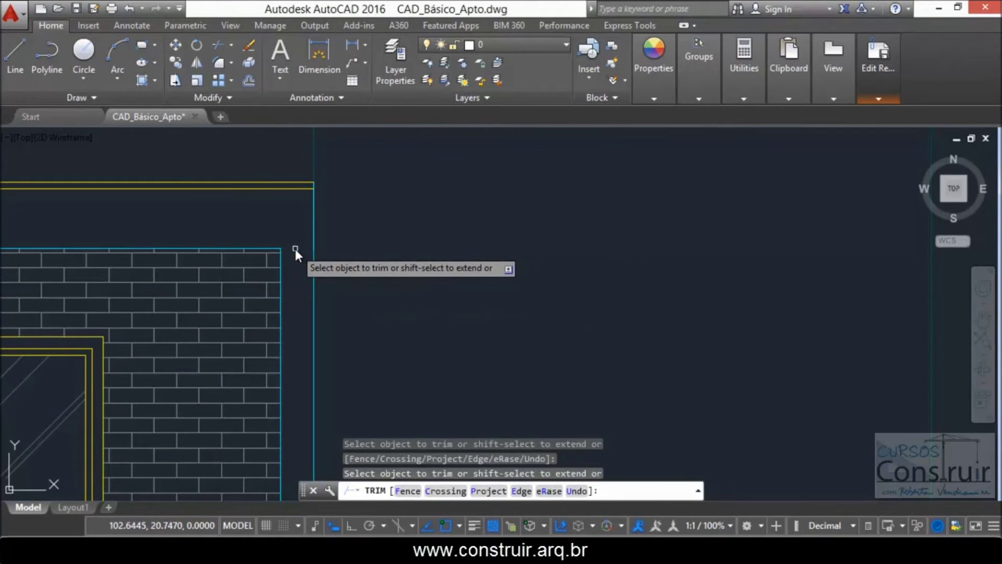
pyautogui.press('Return')
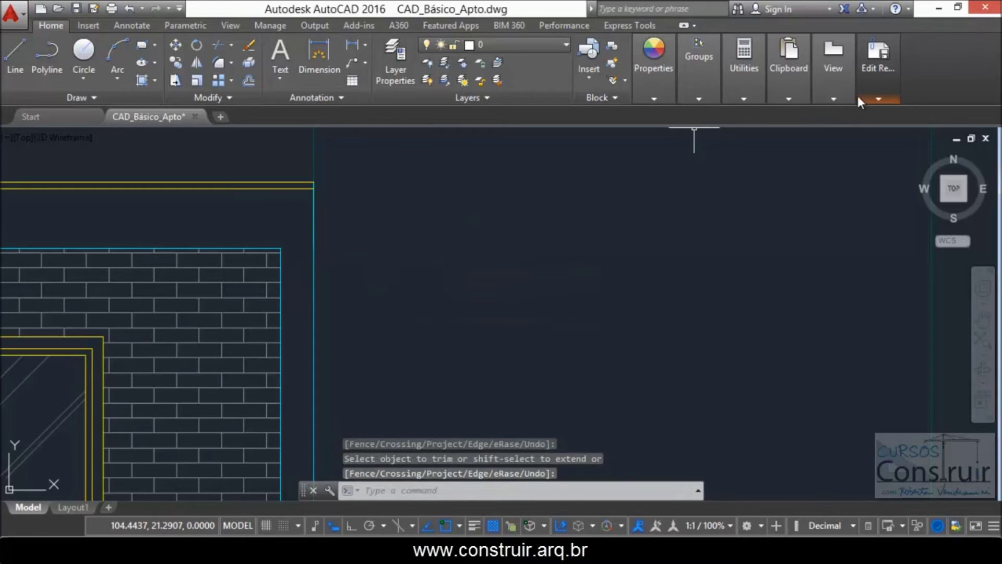
# Save the reference edit, redefining all eight Fachada instances
pyautogui.click(878, 98)
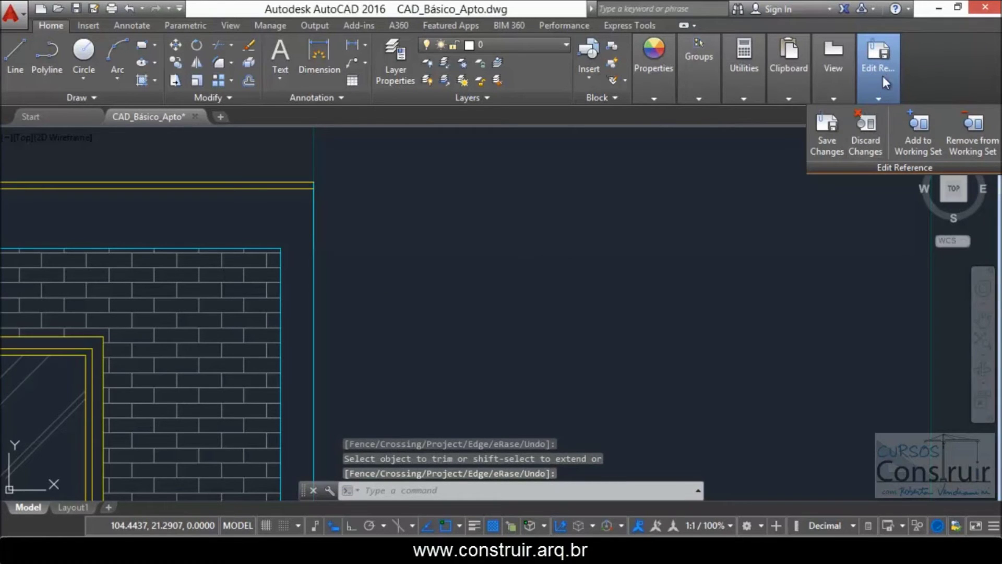
pyautogui.click(826, 142)
pyautogui.click(522, 319)
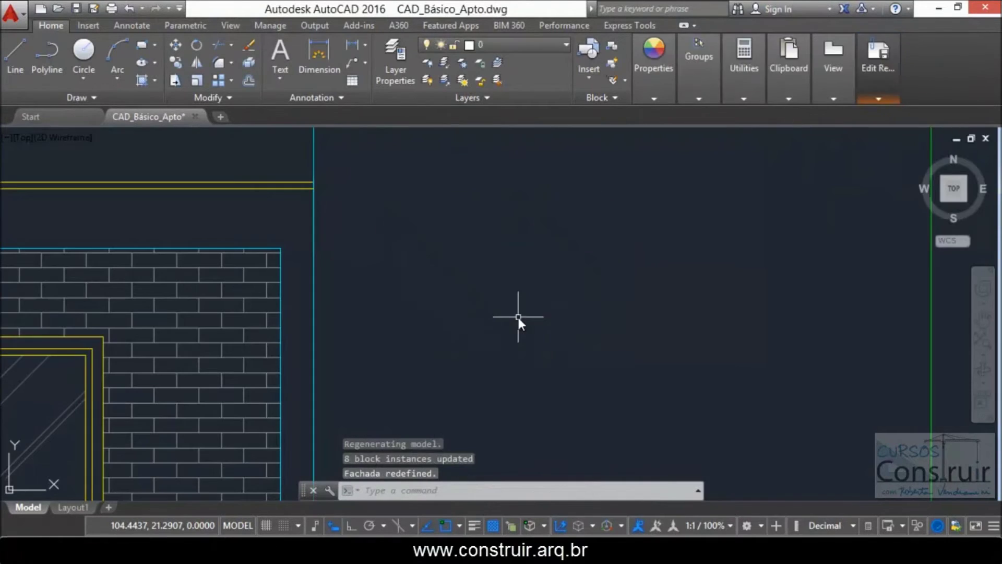
pyautogui.scroll(-3, 339, 251)
pyautogui.scroll(-2, 340, 261)
pyautogui.scroll(-1, 392, 273)
pyautogui.scroll(4, 470, 235)
pyautogui.scroll(2, 511, 217)
pyautogui.scroll(2, 470, 224)
pyautogui.scroll(2, 420, 262)
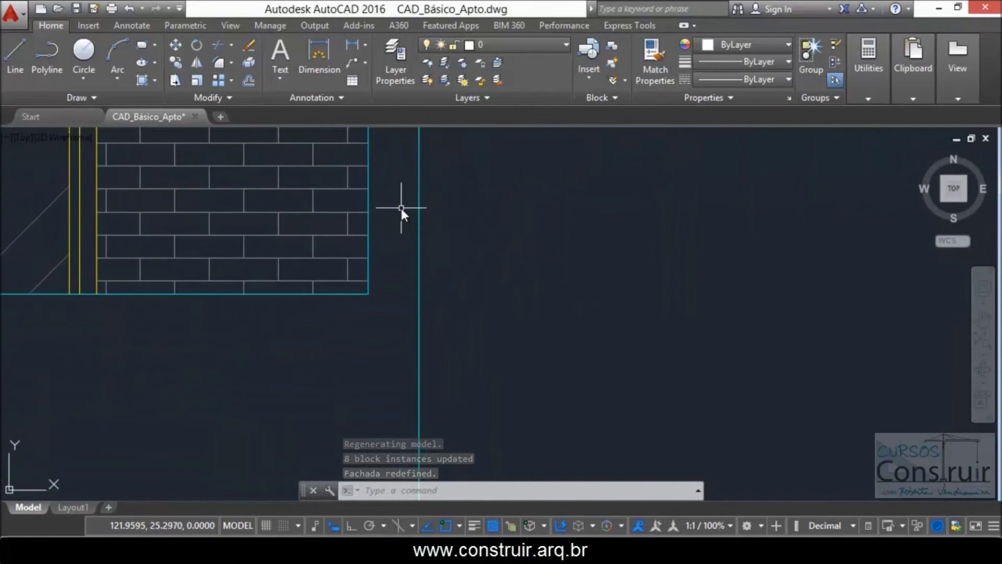
pyautogui.scroll(-2, 394, 345)
pyautogui.scroll(-2, 429, 319)
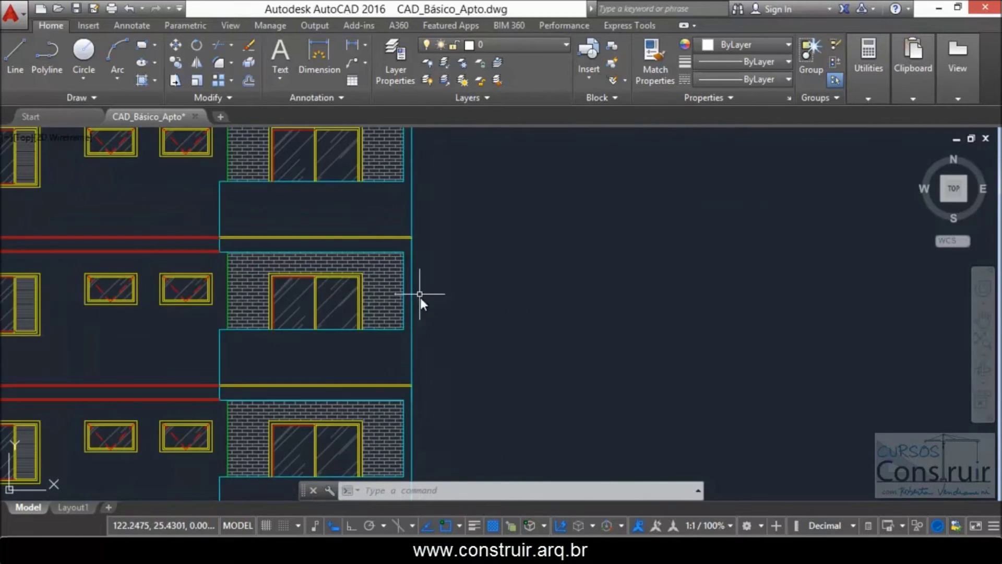
pyautogui.scroll(-2, 413, 268)
pyautogui.scroll(-2, 449, 285)
pyautogui.scroll(4, 441, 243)
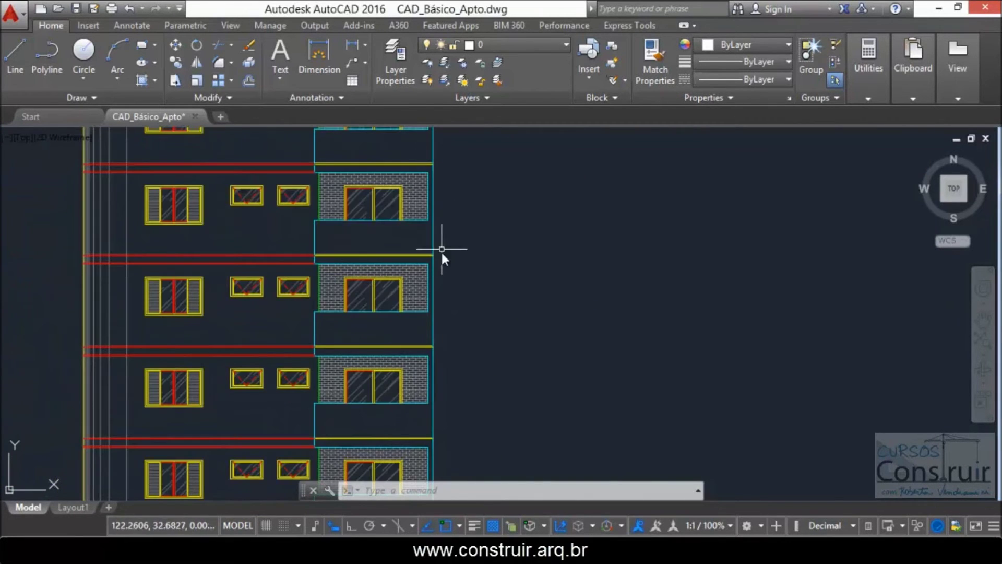
pyautogui.scroll(-4, 483, 228)
pyautogui.scroll(-2, 482, 227)
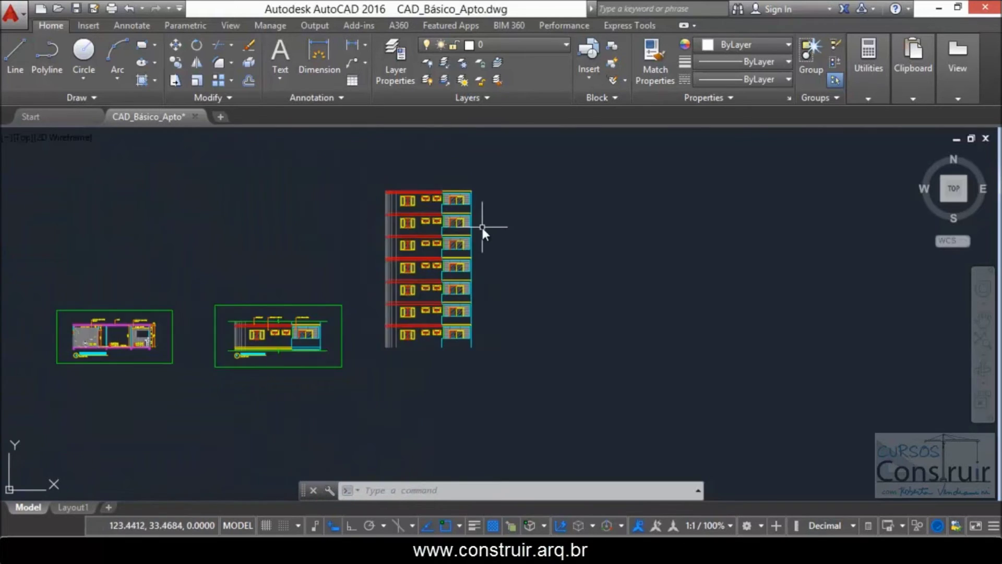
pyautogui.scroll(5, 275, 350)
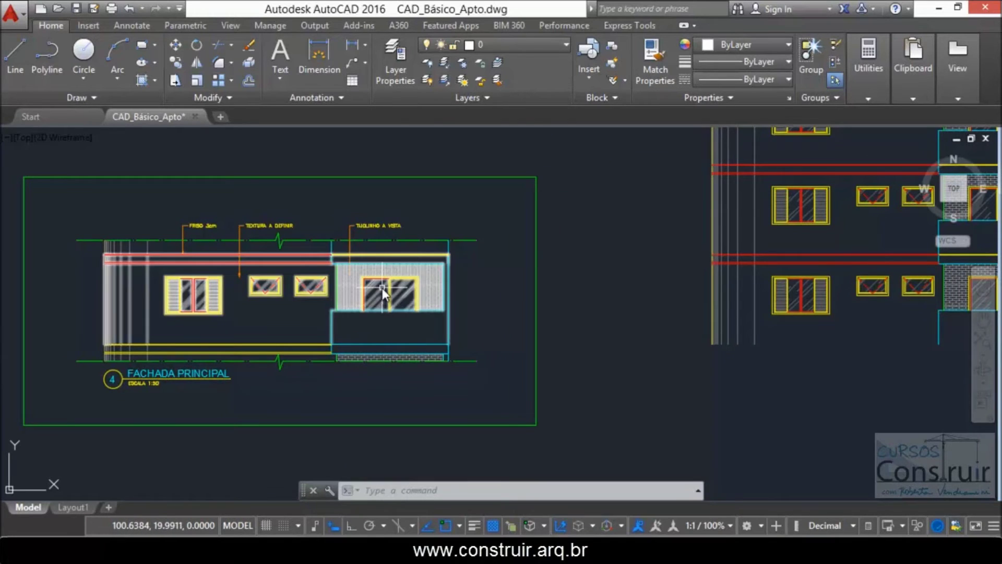
pyautogui.press('Escape')
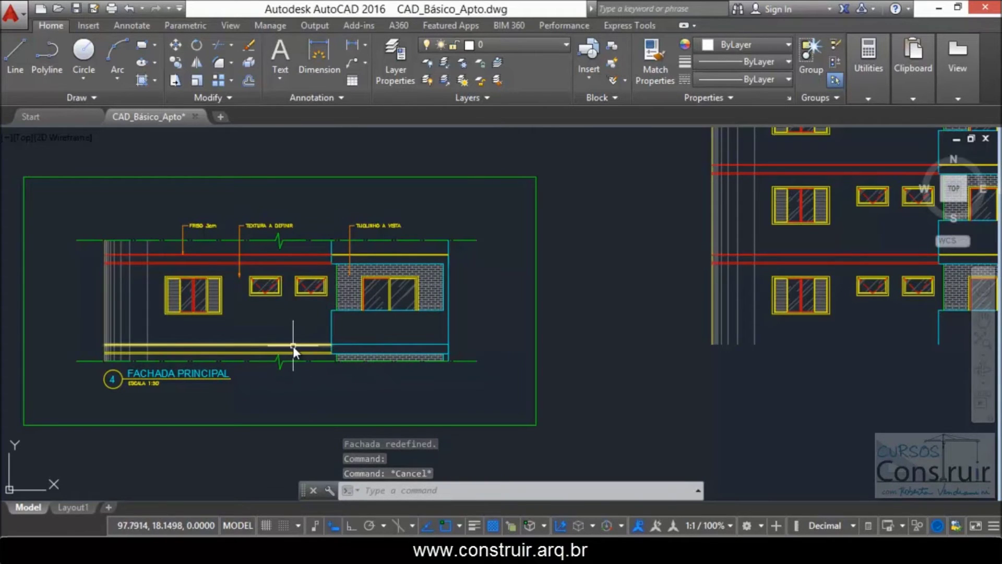
# Move the two lower yellow floor lines onto the red ARQ-PENA-01 layer
pyautogui.scroll(2, 287, 323)
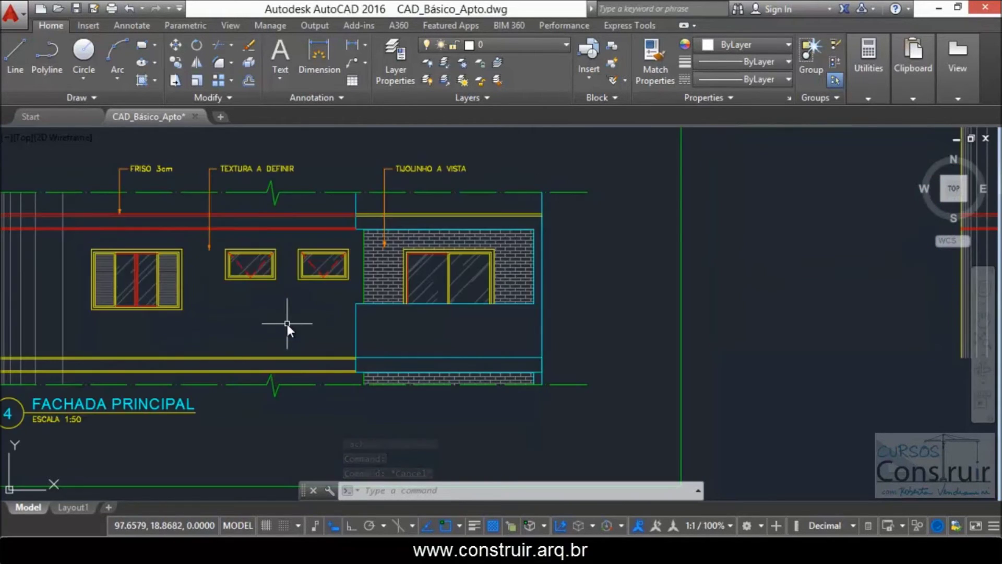
pyautogui.click(655, 60)
pyautogui.click(336, 213)
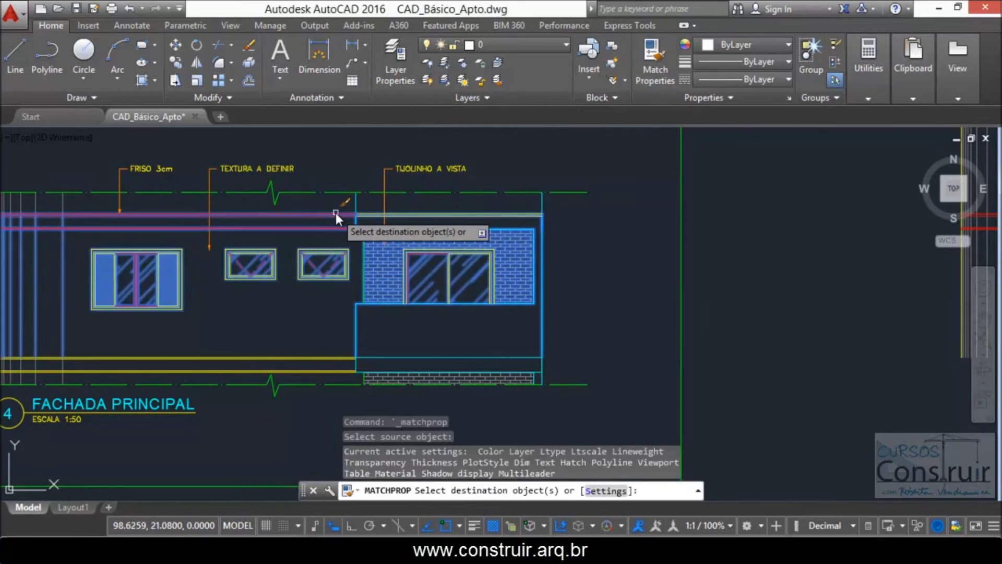
pyautogui.press('Escape')
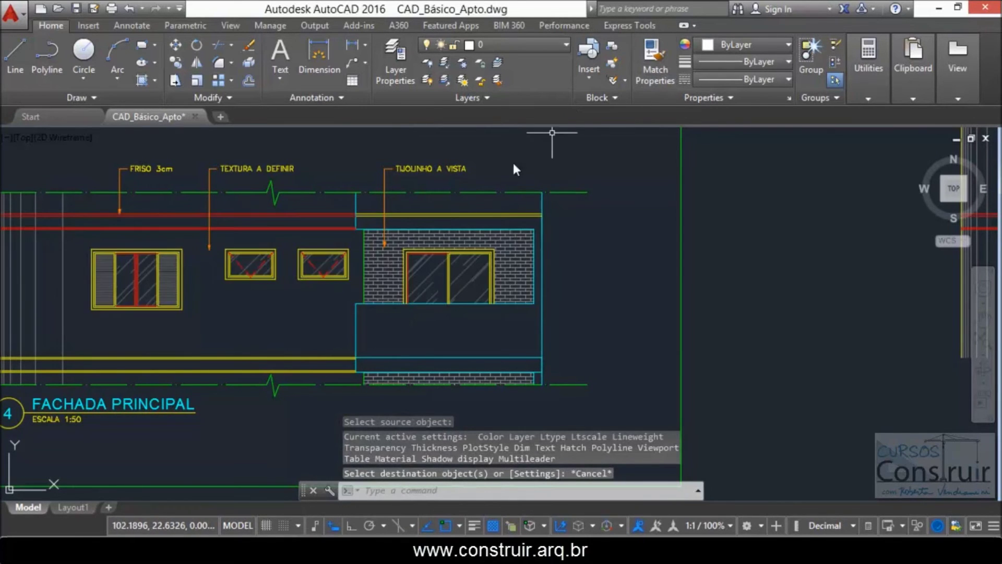
pyautogui.scroll(2, 321, 359)
pyautogui.click(322, 355)
pyautogui.click(297, 387)
pyautogui.click(554, 43)
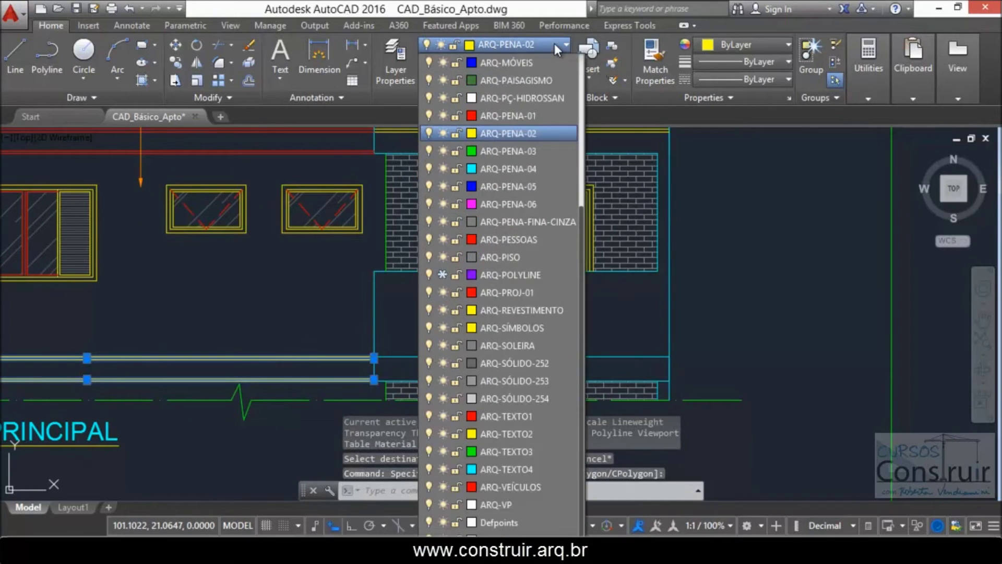
pyautogui.click(528, 115)
pyautogui.scroll(-2, 279, 302)
pyautogui.scroll(4, 435, 316)
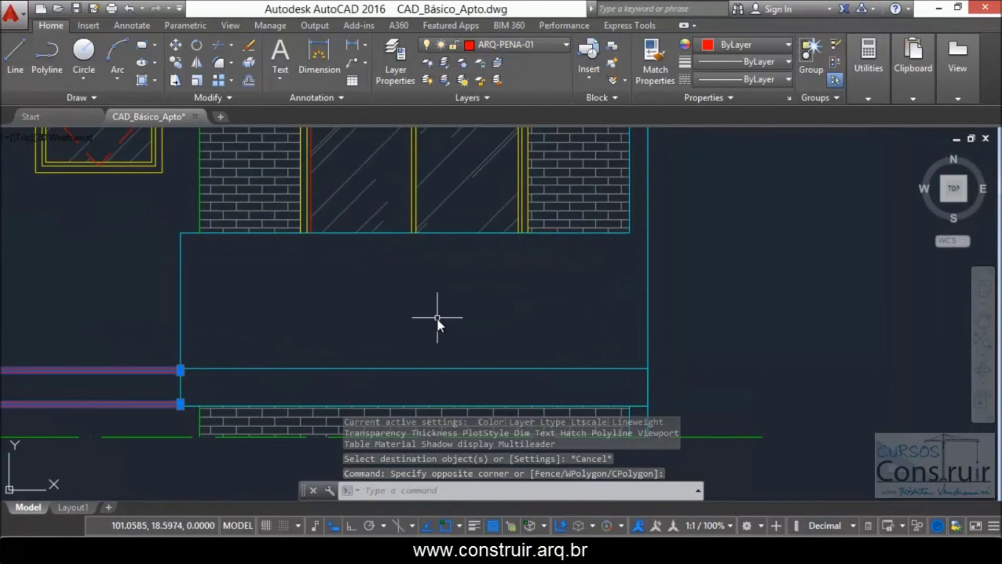
pyautogui.press('Escape')
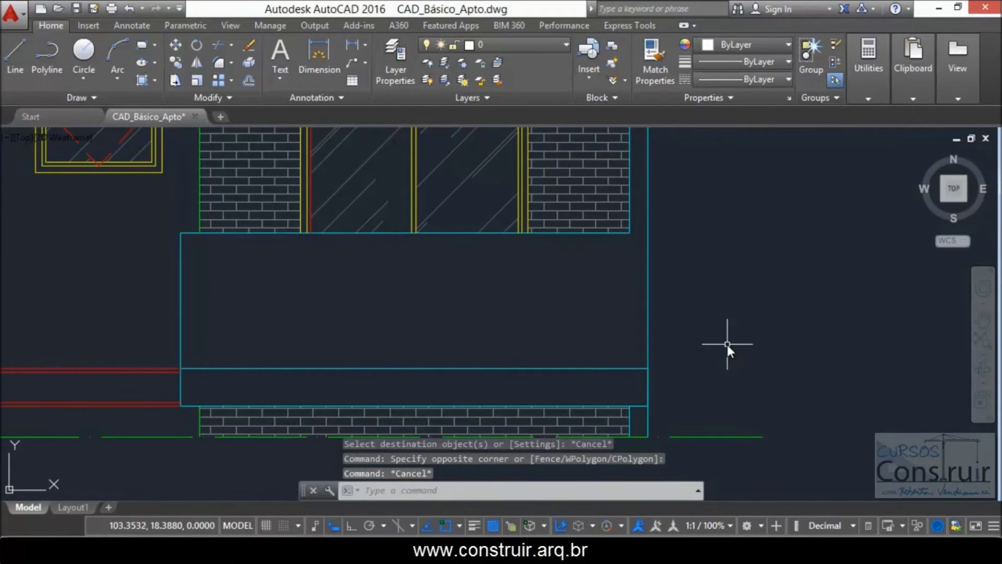
# Trim the short cyan line piece at the top of the brick wall
pyautogui.write('x')
pyautogui.press('Return')
pyautogui.click(631, 368)
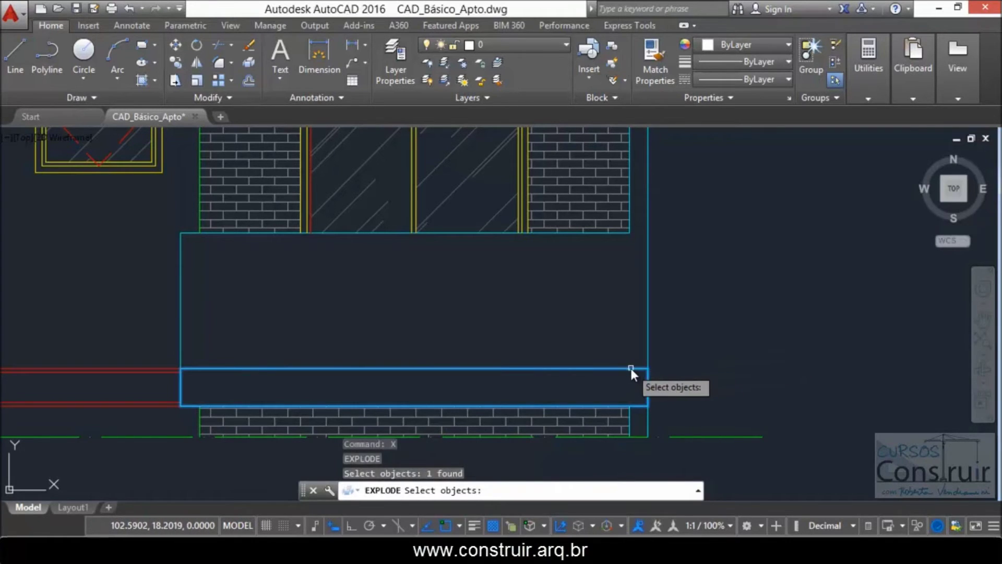
pyautogui.press('Escape')
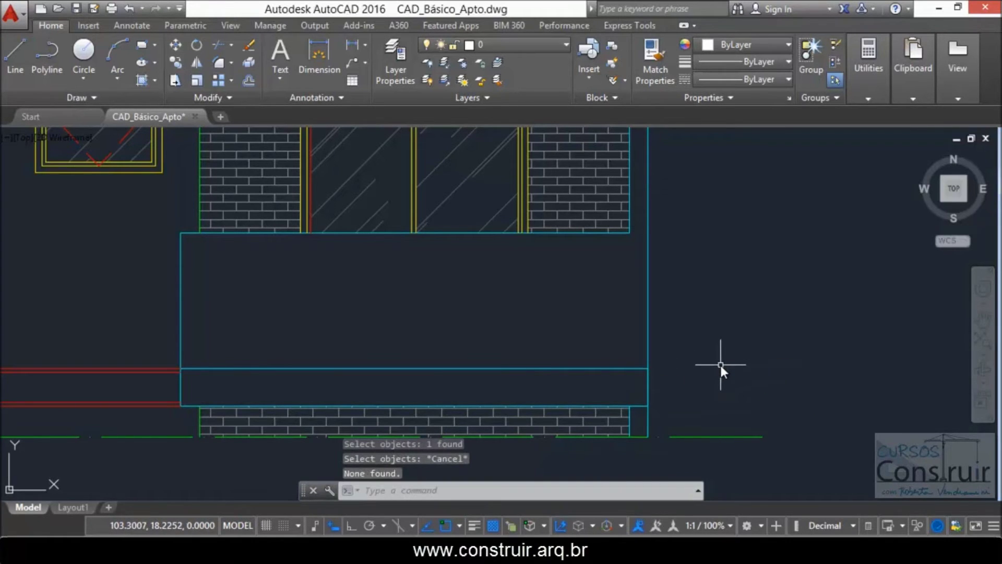
pyautogui.write('tr')
pyautogui.press('Return')
pyautogui.press('Return')
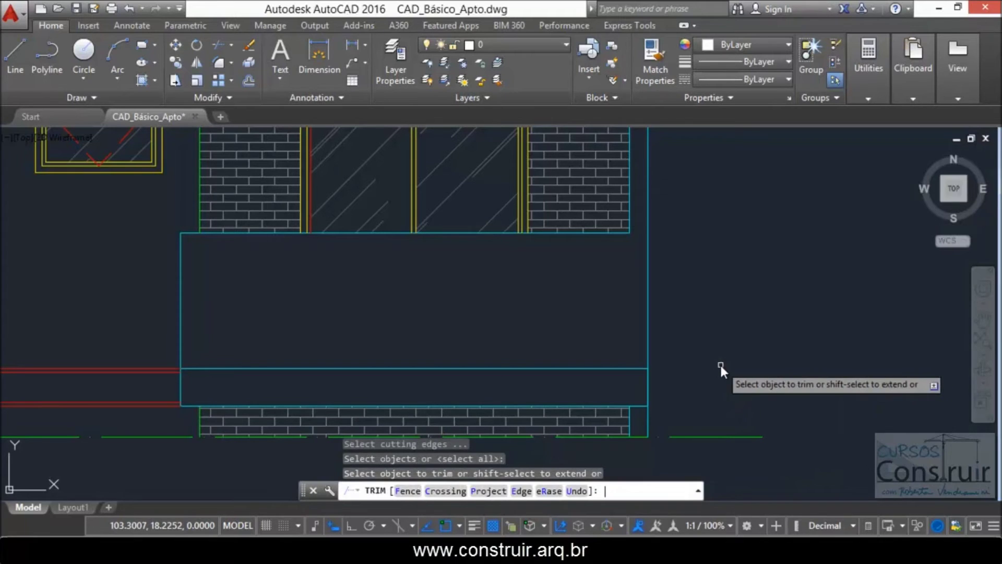
pyautogui.click(637, 405)
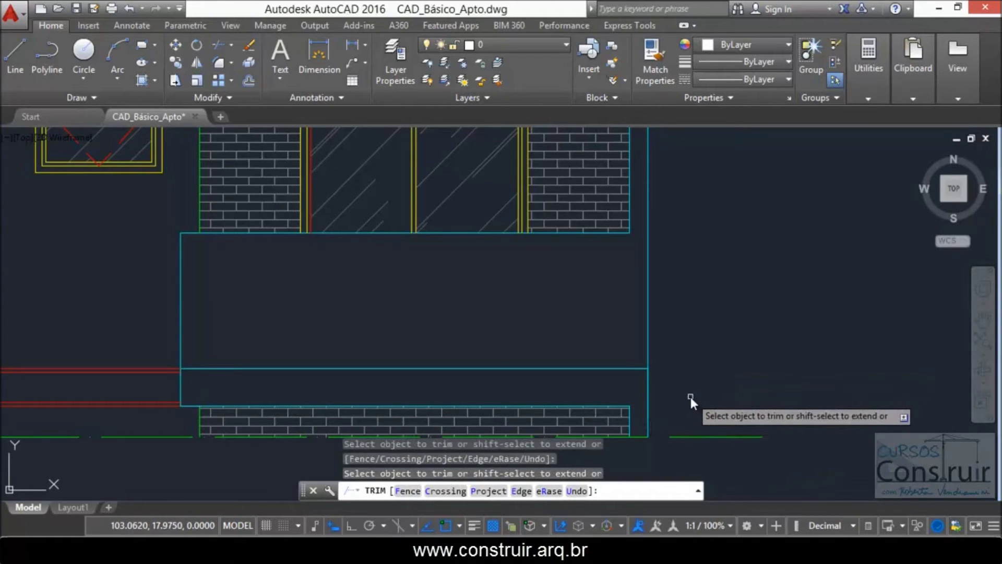
pyautogui.press('Return')
# Erase the lower cyan vertical segment beside the balcony
pyautogui.scroll(-2, 297, 308)
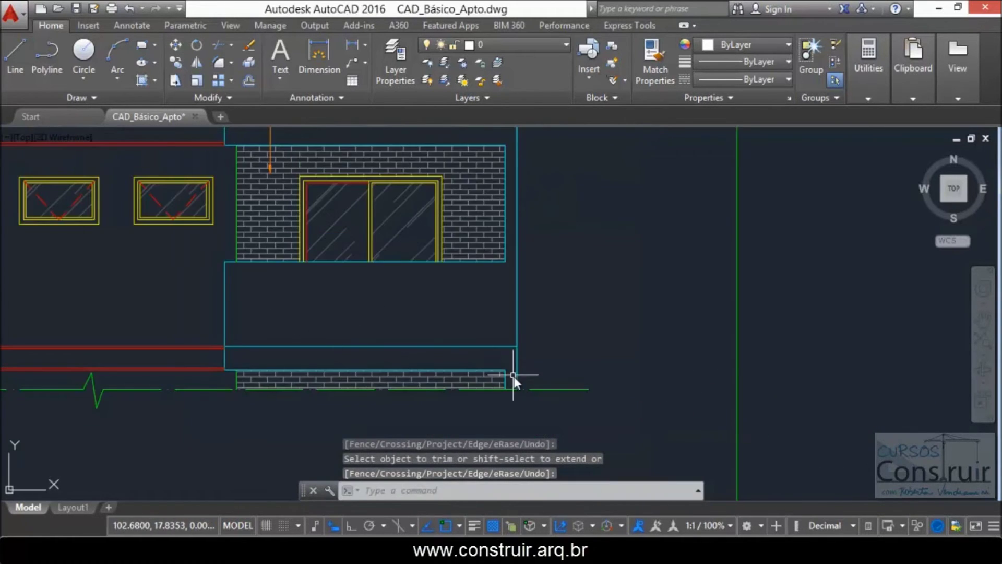
pyautogui.scroll(4, 514, 375)
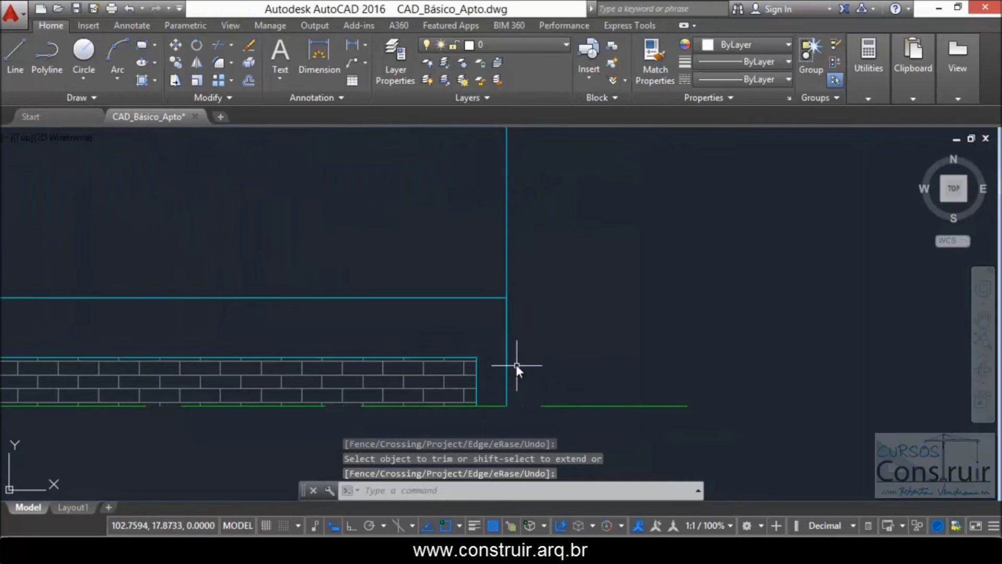
pyautogui.scroll(2, 516, 364)
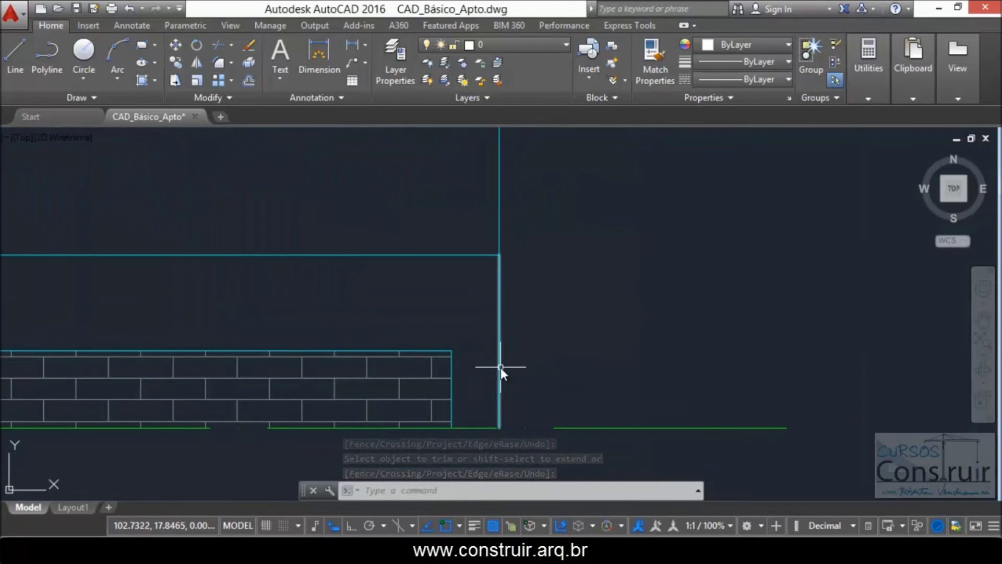
pyautogui.click(500, 367)
pyautogui.press('Delete')
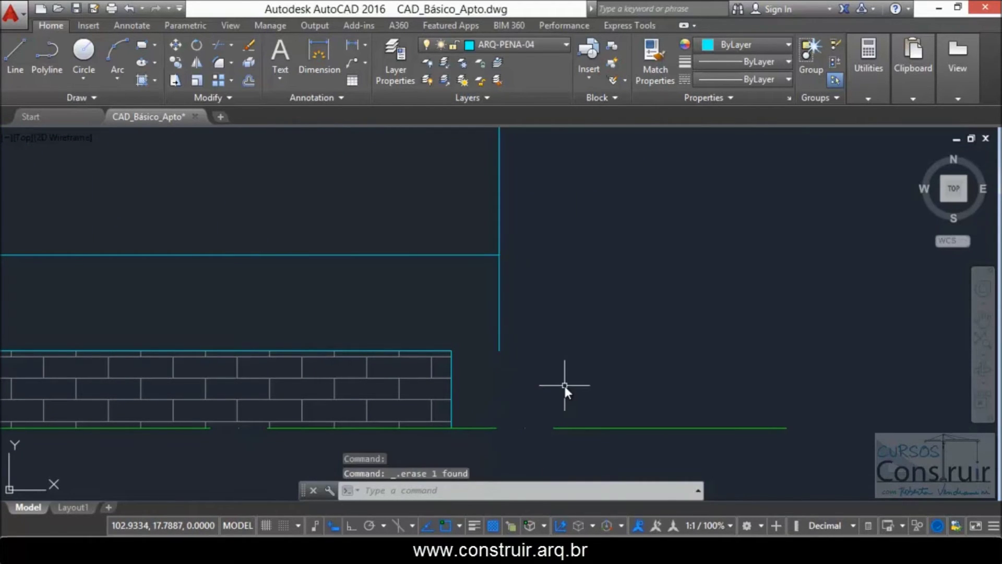
# Select the balcony band outline and its corner grip, then cancel without changes
pyautogui.click(498, 297)
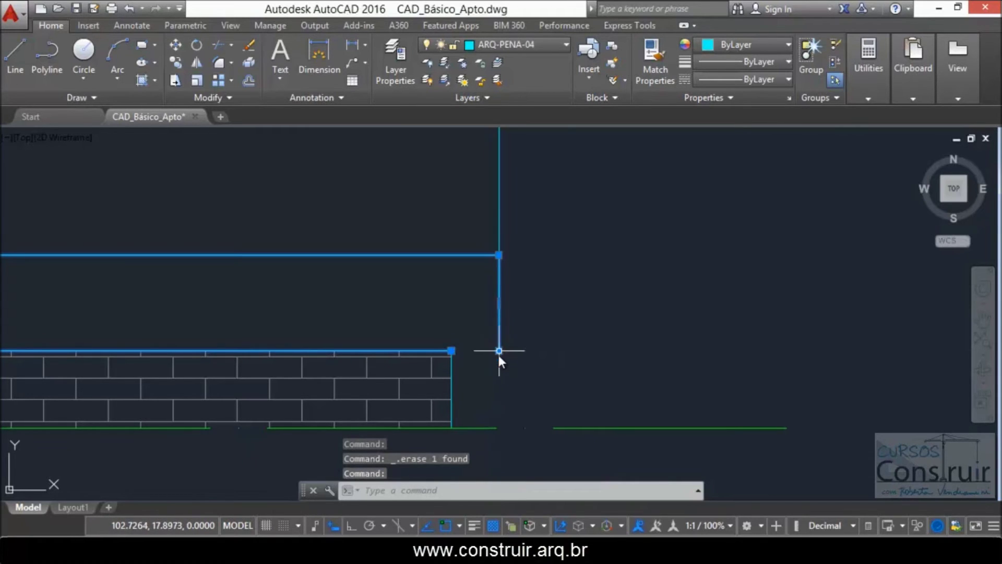
pyautogui.click(498, 351)
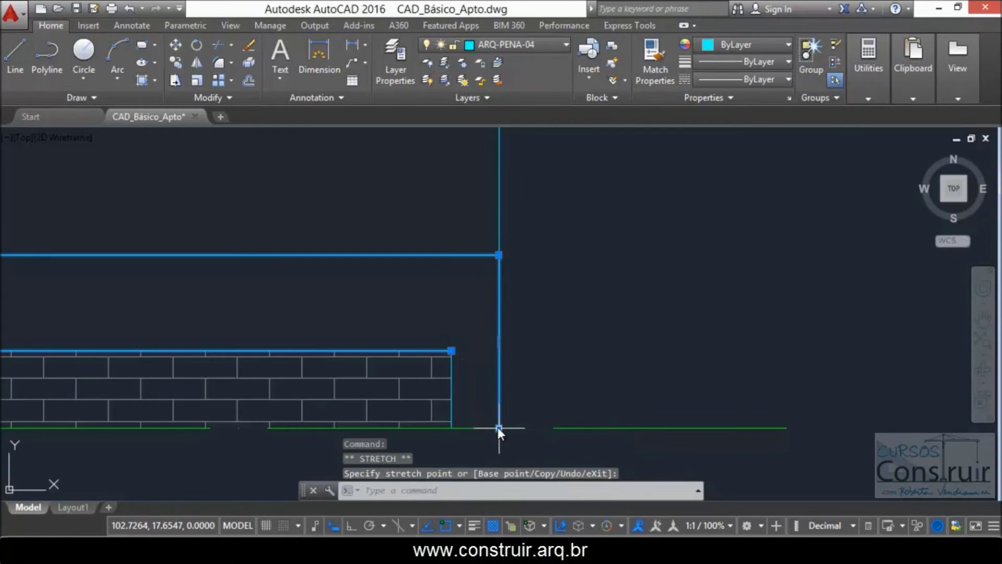
pyautogui.press('Escape')
pyautogui.click(504, 342)
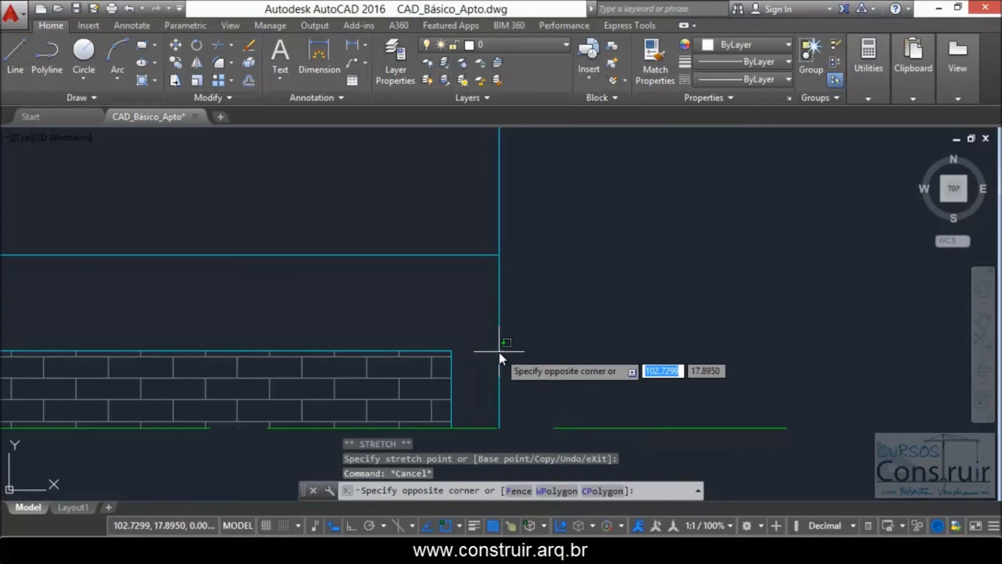
pyautogui.press('Escape')
pyautogui.scroll(-2, 566, 344)
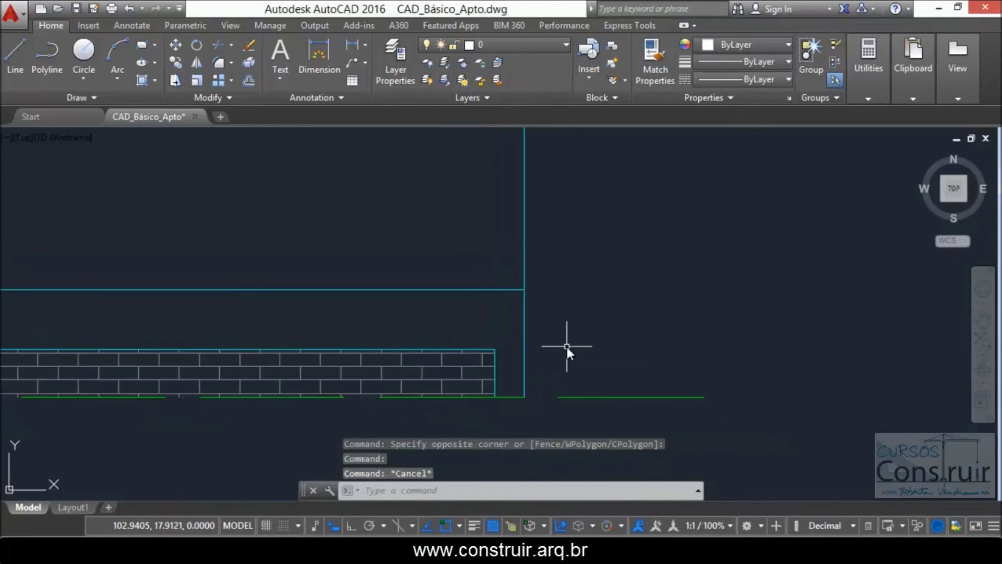
pyautogui.scroll(-2, 566, 345)
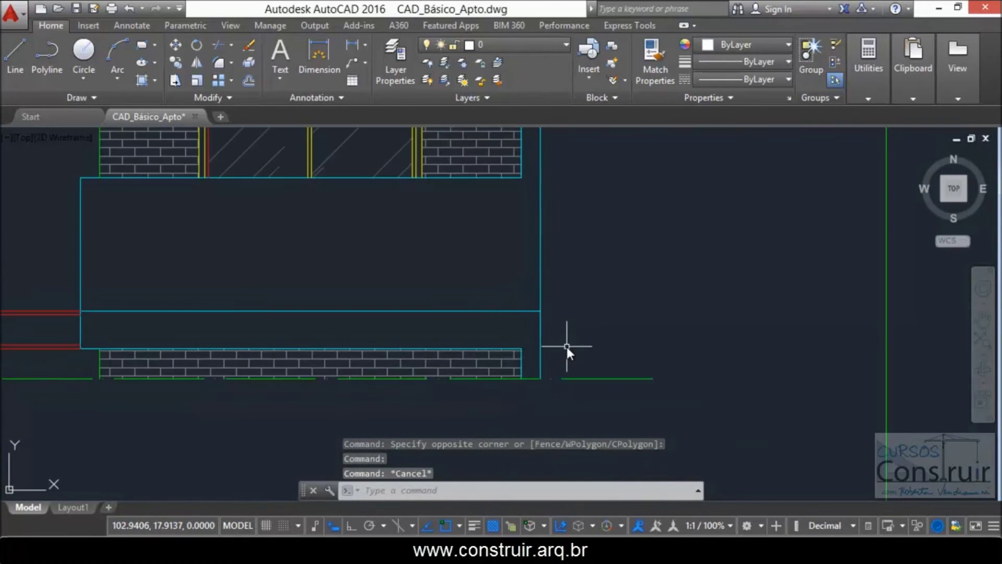
pyautogui.click(414, 350)
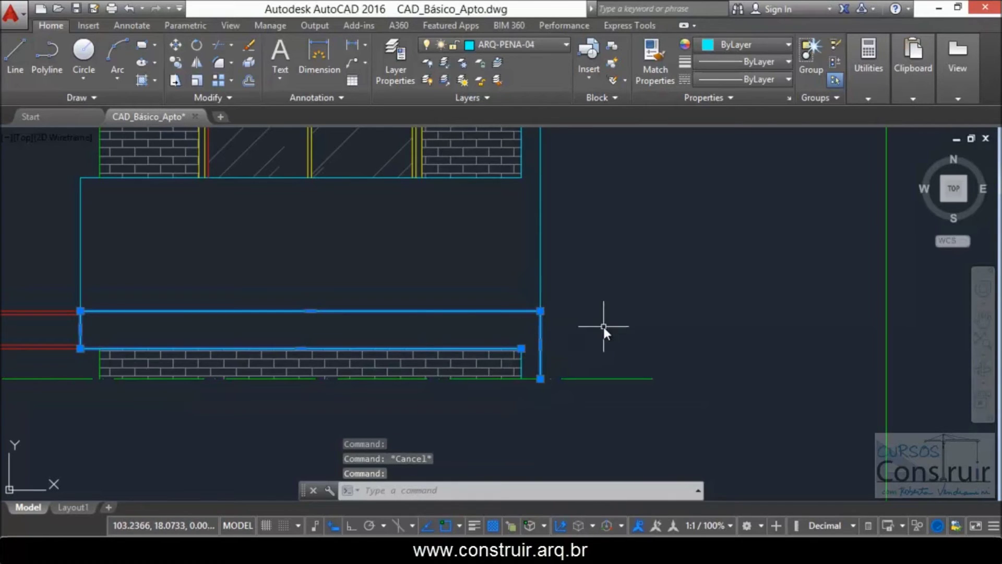
pyautogui.press('Escape')
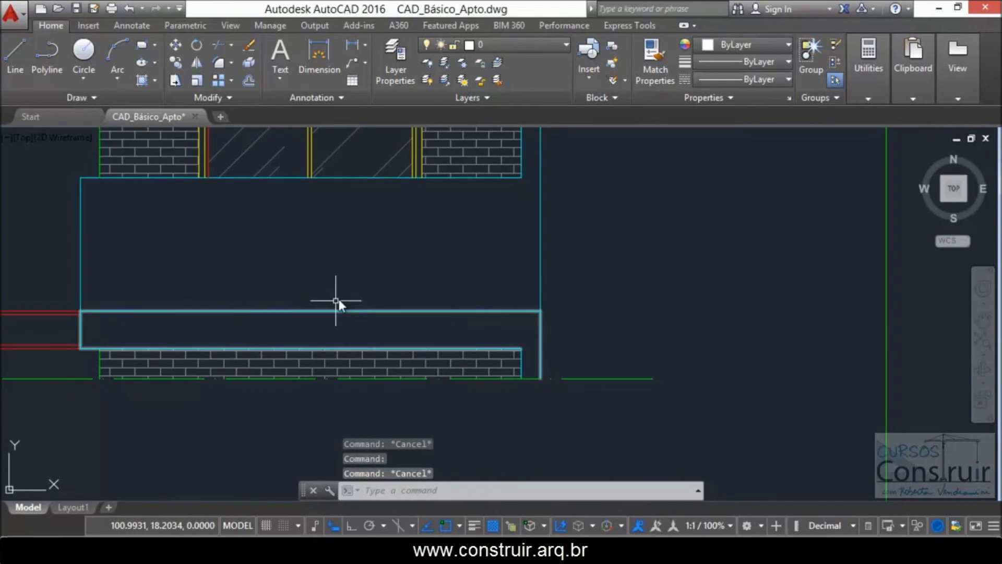
# Explode the balcony band polyline and offset its top line 0.03 downward
pyautogui.write('x')
pyautogui.press('Return')
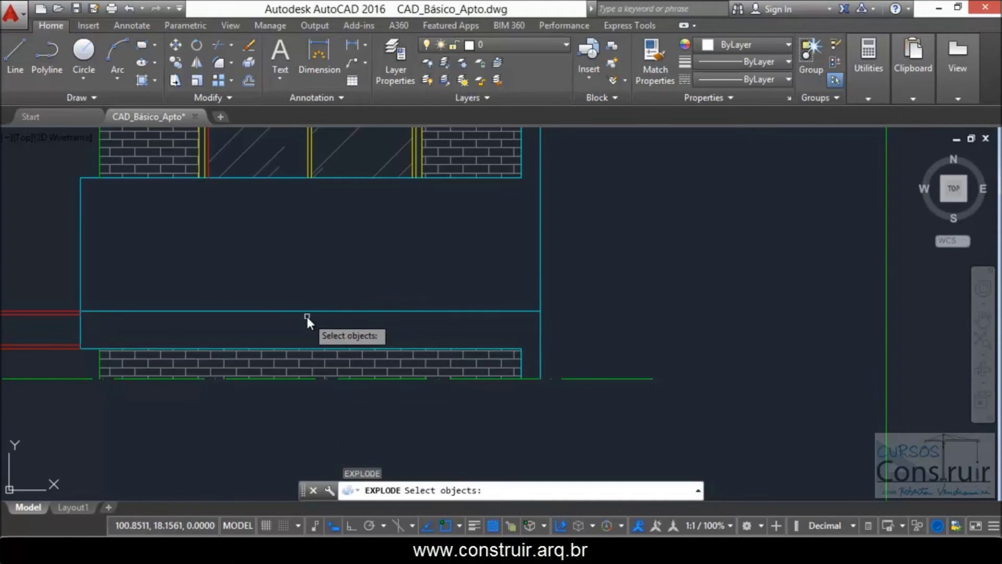
pyautogui.click(307, 312)
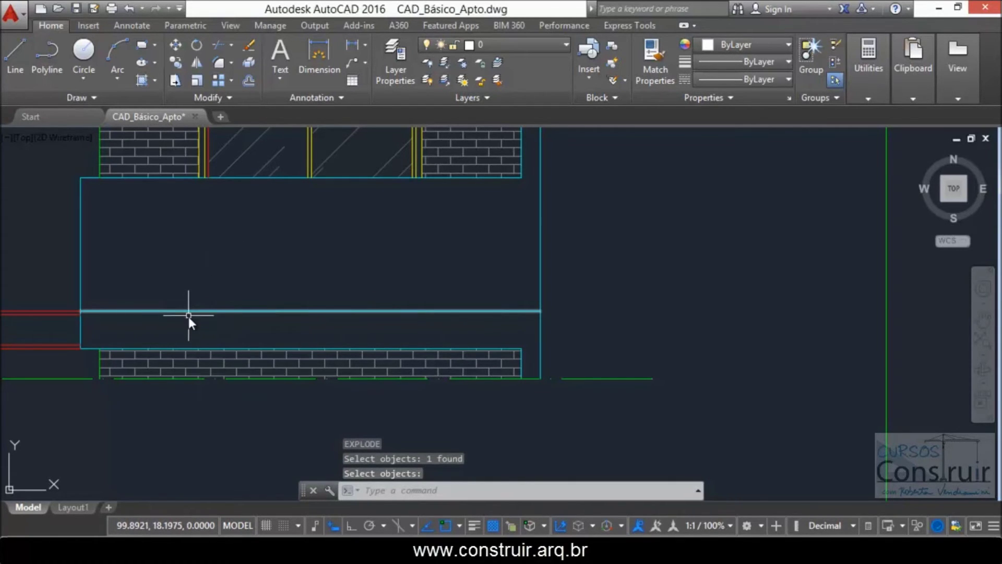
pyautogui.write('O')
pyautogui.press('Return')
pyautogui.write('.03')
pyautogui.press('Return')
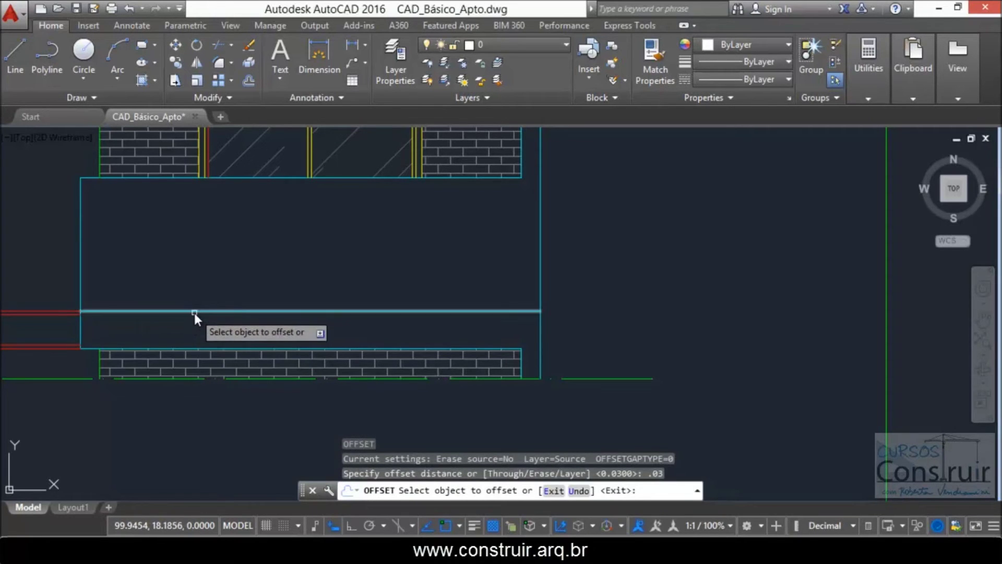
pyautogui.click(195, 311)
pyautogui.press('Escape')
pyautogui.click(215, 297)
# Put the new offset line on the yellow ARQ-PENA-02 layer
pyautogui.click(191, 326)
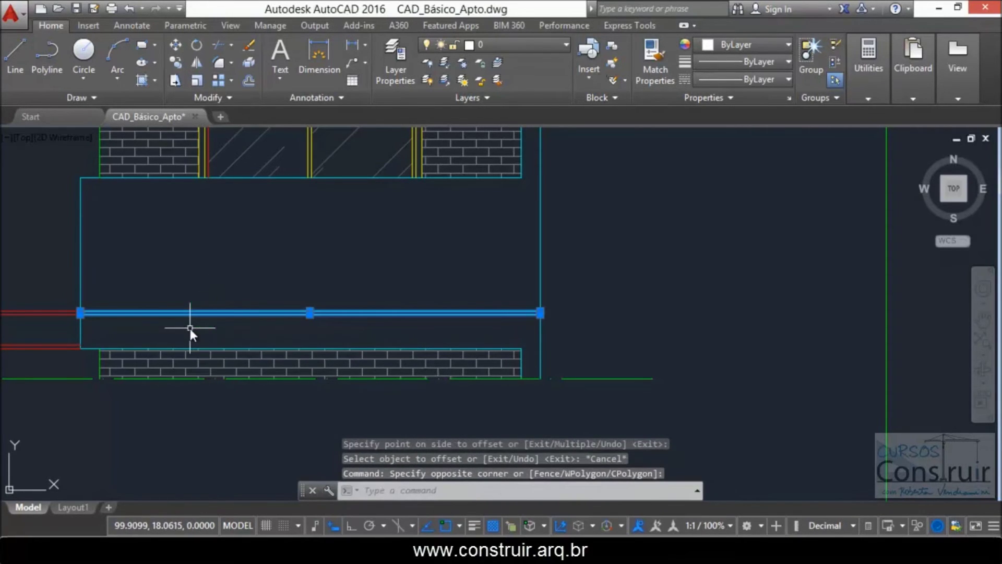
pyautogui.click(550, 45)
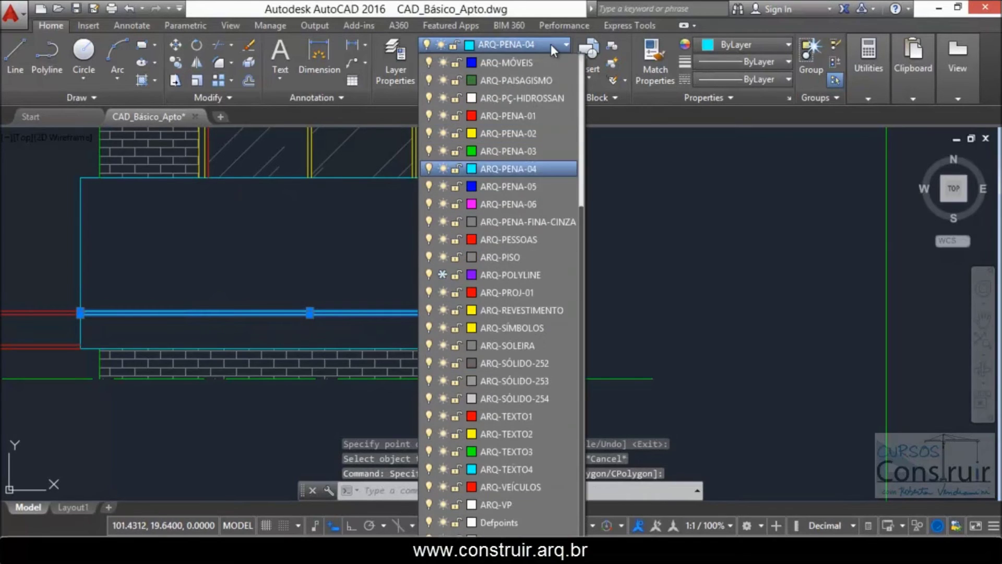
pyautogui.click(510, 138)
pyautogui.press('Escape')
pyautogui.scroll(-3, 447, 335)
pyautogui.scroll(-2, 421, 338)
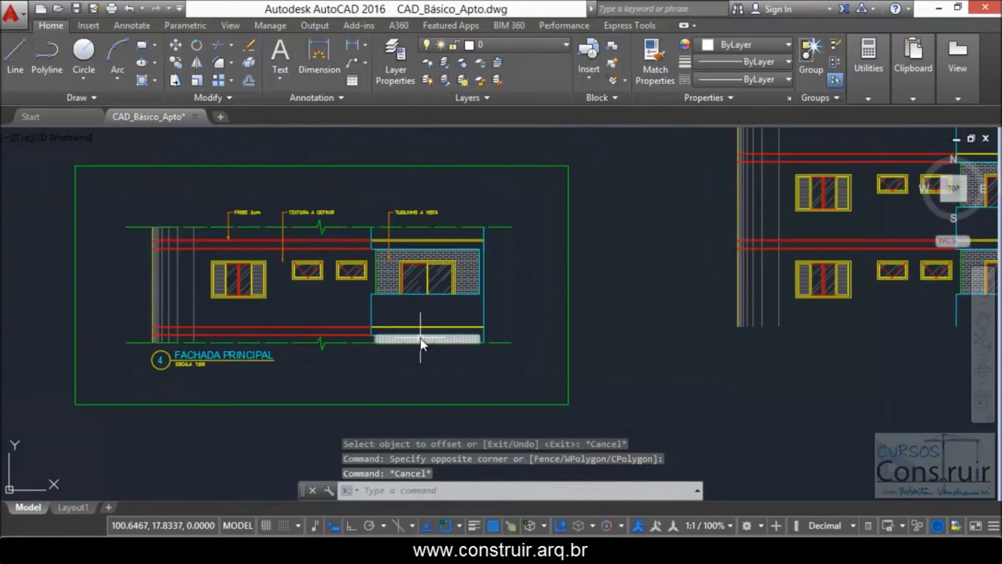
pyautogui.scroll(2, 264, 238)
pyautogui.scroll(2, 632, 292)
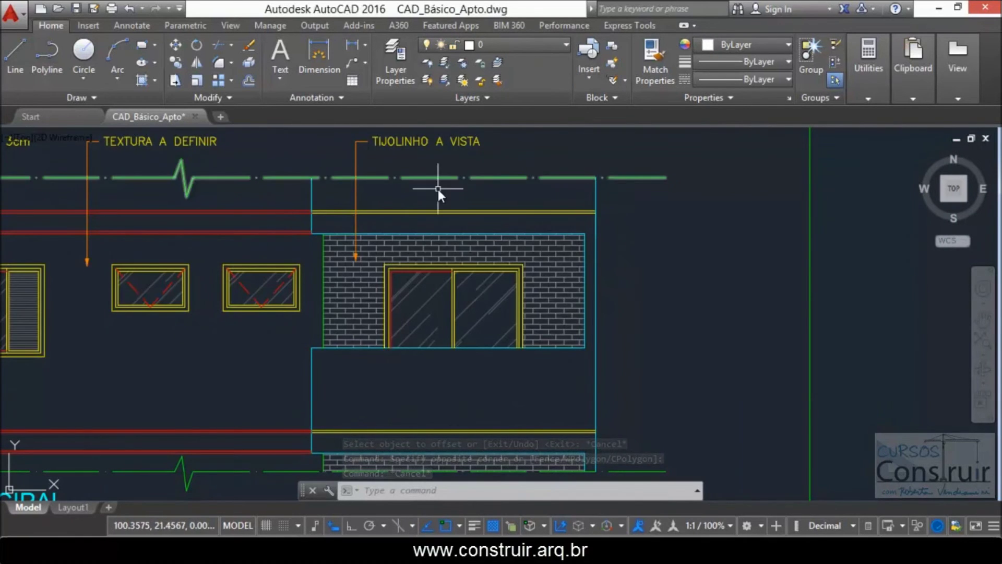
pyautogui.scroll(-3, 439, 226)
pyautogui.scroll(-3, 420, 271)
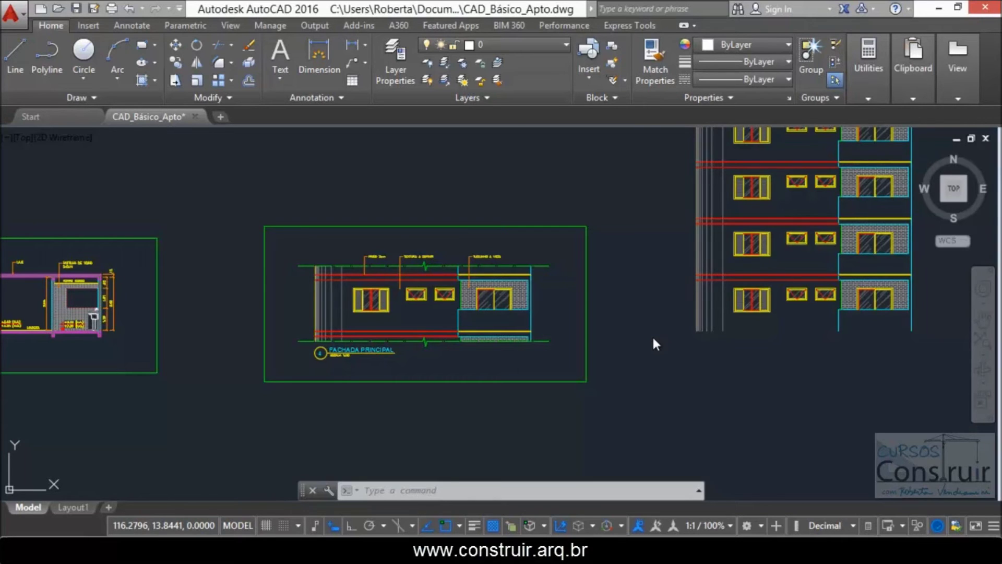
pyautogui.scroll(-8, 685, 363)
pyautogui.scroll(4, 475, 402)
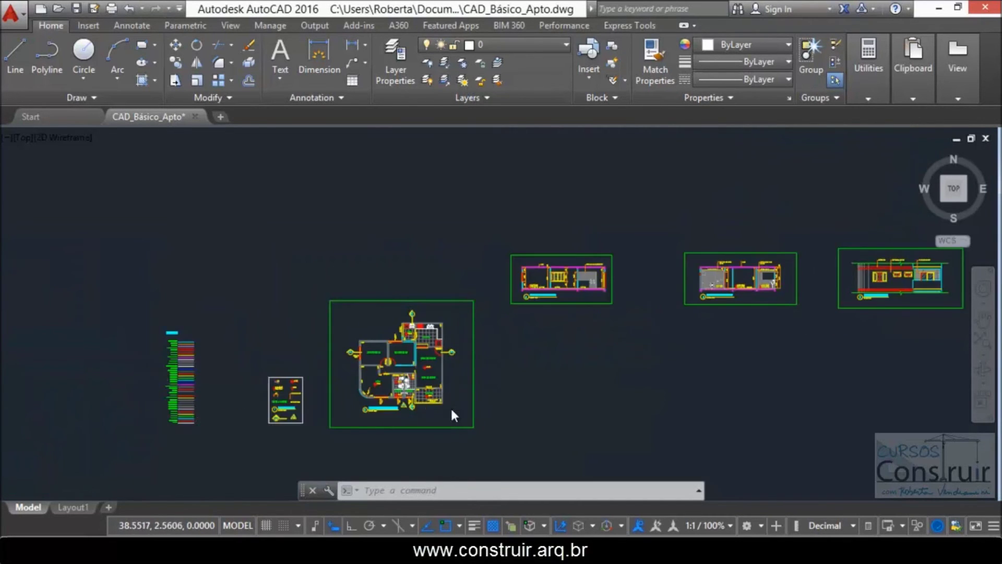
pyautogui.scroll(2, 450, 406)
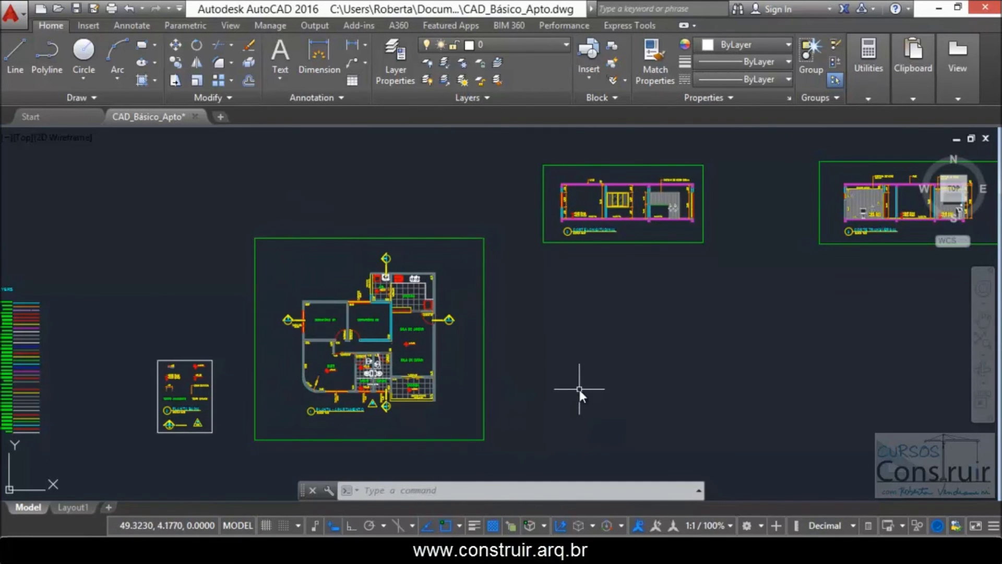
pyautogui.scroll(-2, 462, 372)
pyautogui.scroll(4, 429, 390)
pyautogui.scroll(3, 429, 391)
pyautogui.scroll(-2, 430, 391)
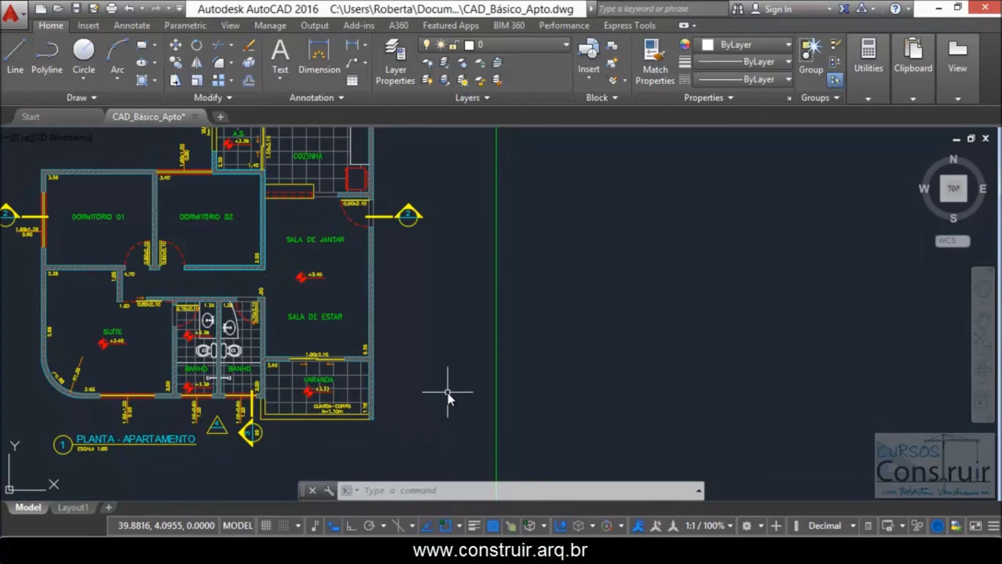
pyautogui.scroll(2, 440, 226)
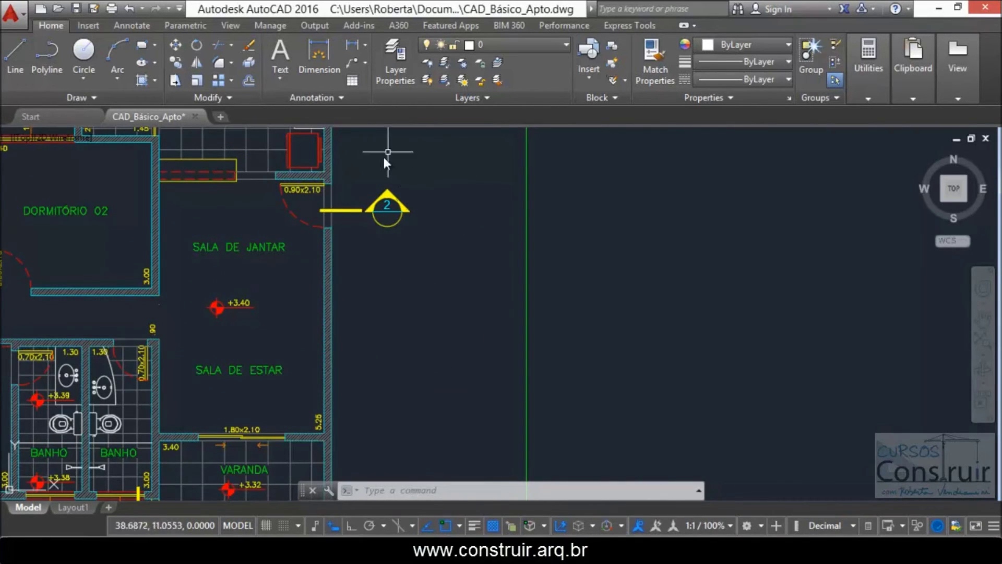
pyautogui.scroll(-2, 241, 227)
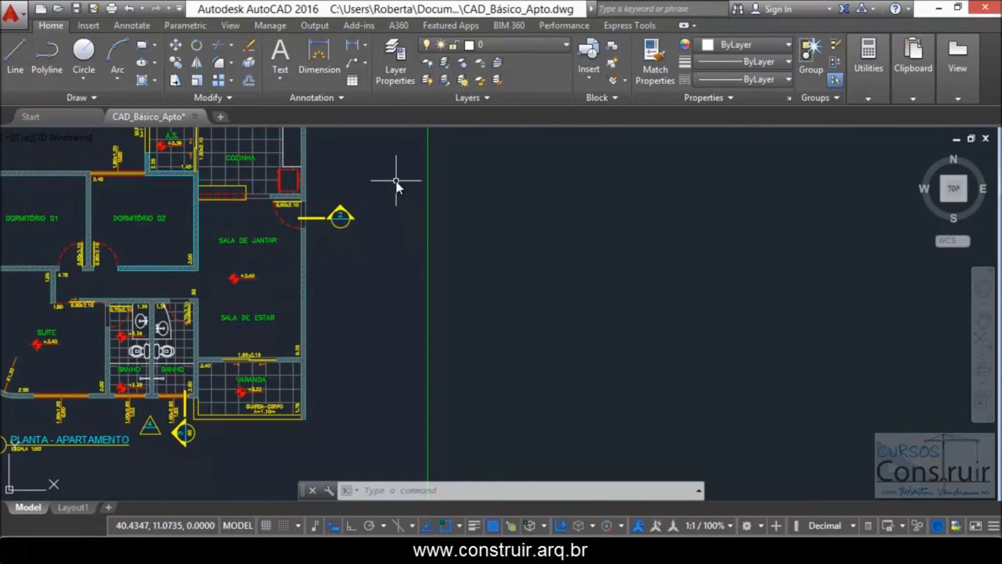
pyautogui.scroll(2, 384, 227)
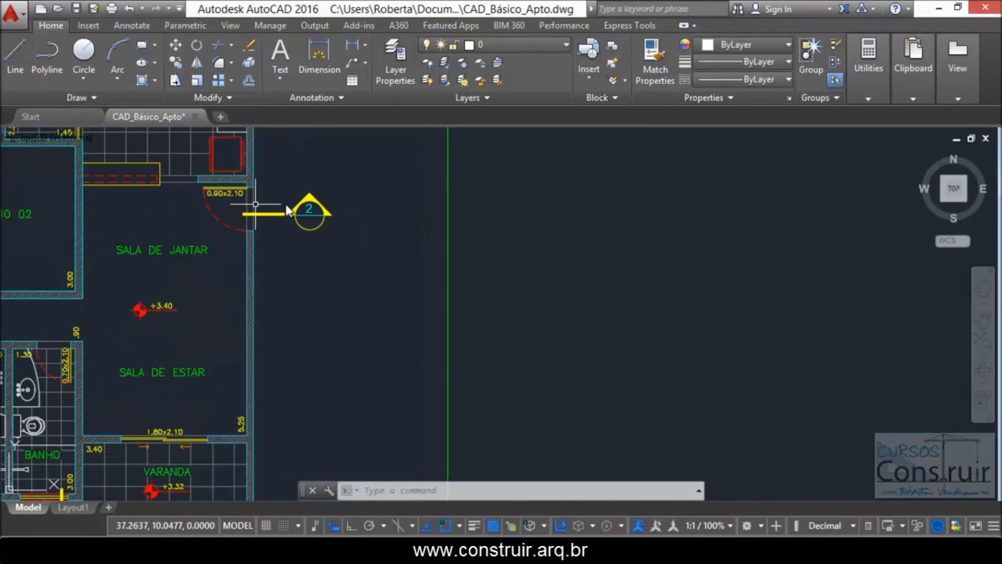
pyautogui.scroll(-3, 379, 202)
pyautogui.scroll(-3, 329, 250)
pyautogui.scroll(6, 342, 362)
pyautogui.scroll(2, 344, 344)
pyautogui.scroll(4, 345, 302)
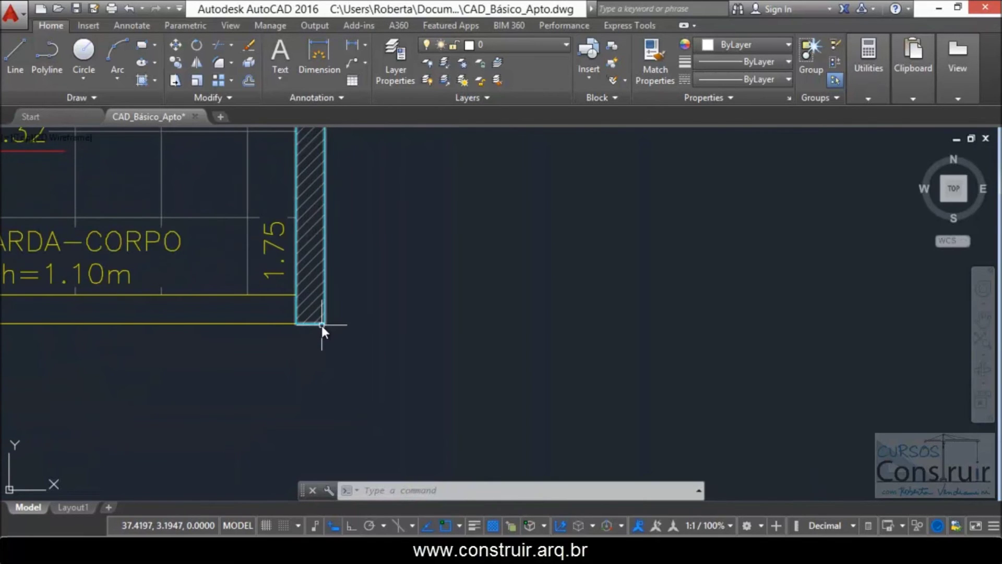
pyautogui.scroll(-5, 286, 347)
pyautogui.scroll(-3, 272, 337)
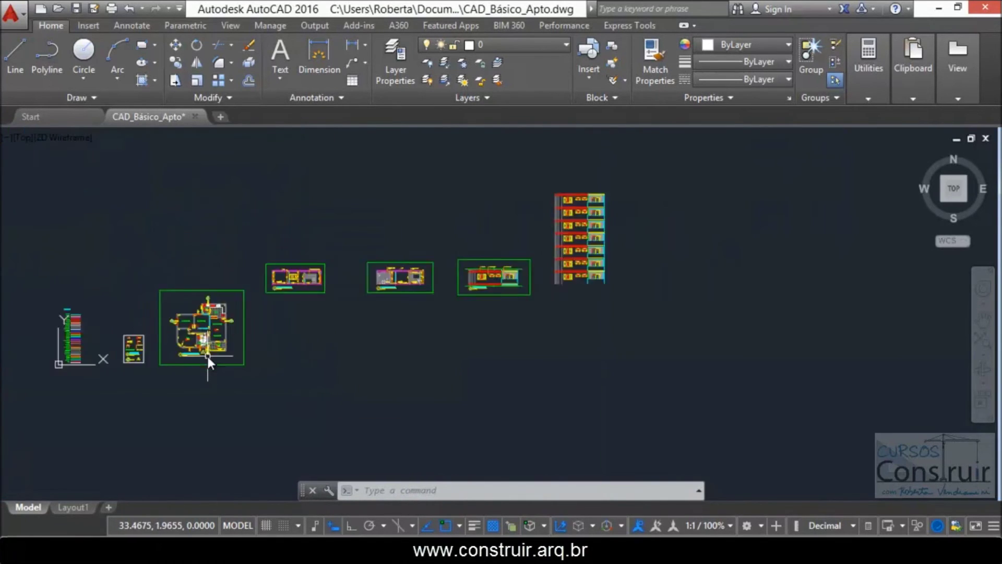
pyautogui.scroll(6, 404, 298)
pyautogui.scroll(5, 385, 314)
pyautogui.scroll(1, 402, 318)
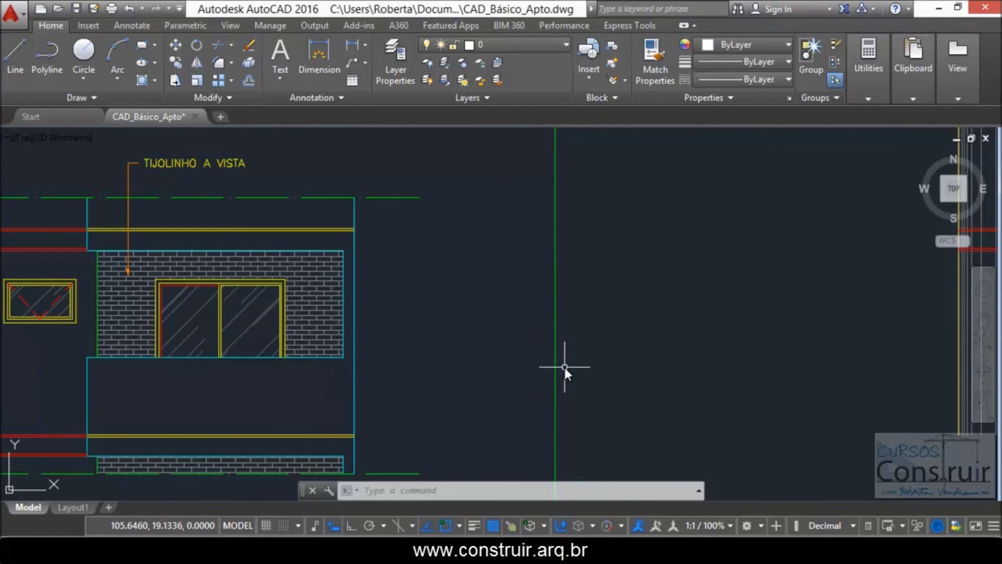
pyautogui.scroll(2, 415, 373)
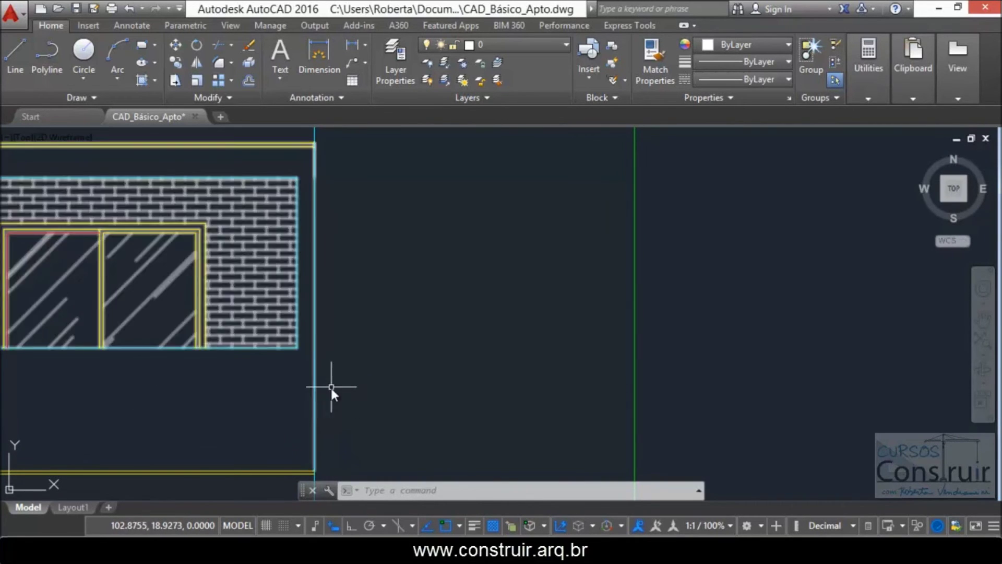
pyautogui.scroll(-2, 358, 390)
pyautogui.scroll(-3, 364, 323)
pyautogui.scroll(-3, 364, 323)
pyautogui.scroll(-1, 444, 277)
pyautogui.scroll(2, 444, 277)
# Begin copying the facade with a base point and ortho, then cancel
pyautogui.write('co')
pyautogui.press('Return')
pyautogui.click(314, 215)
pyautogui.click(423, 392)
pyautogui.press('Return')
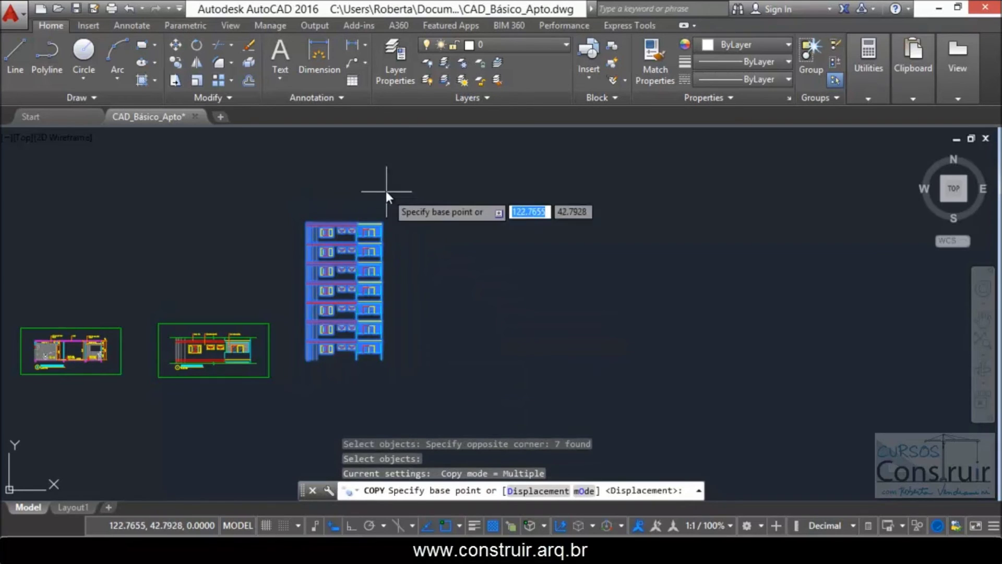
pyautogui.click(343, 180)
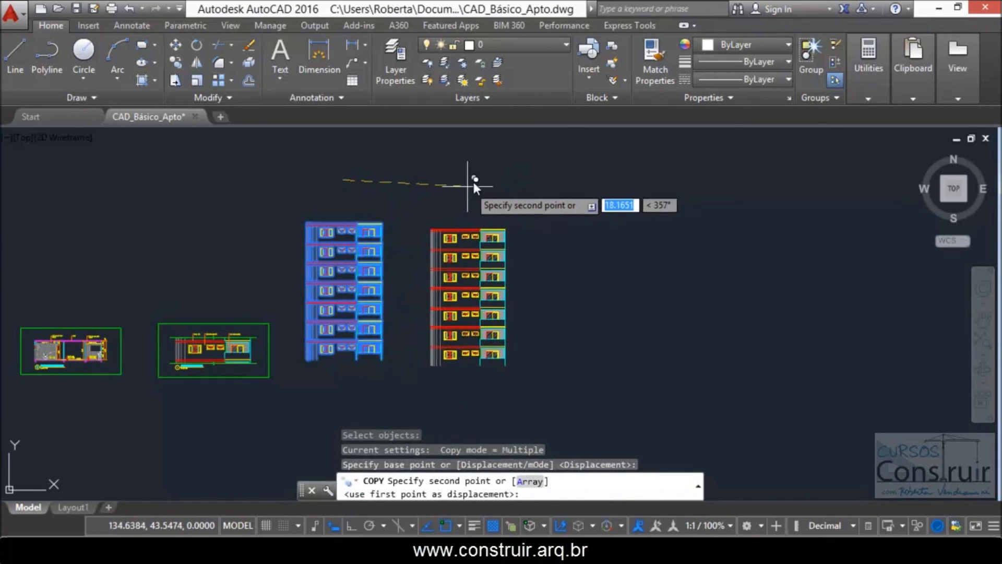
pyautogui.press('F8')
pyautogui.press('Escape')
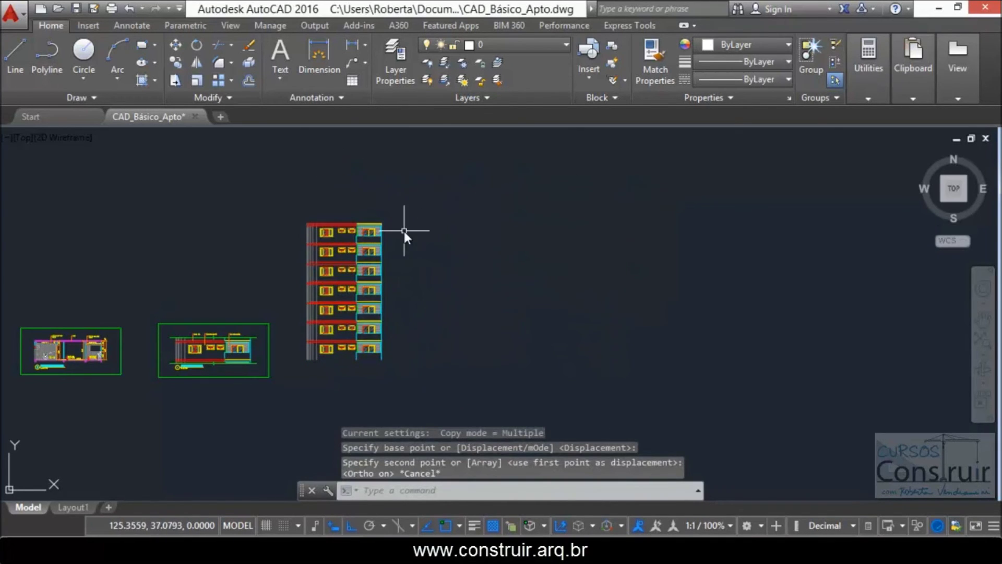
# Copy the seven-object building facade and place it to the right of the original
pyautogui.write('co')
pyautogui.press('Return')
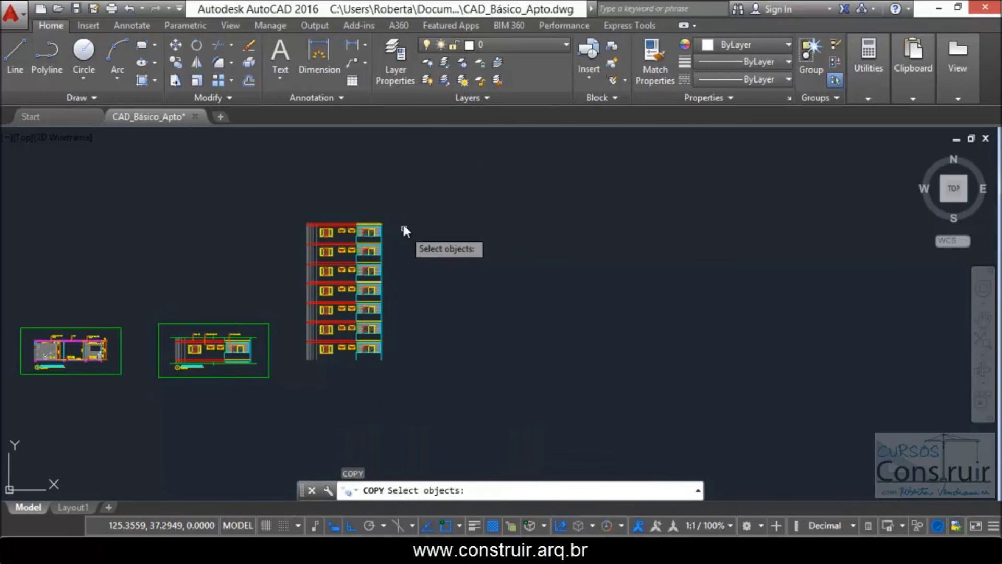
pyautogui.click(402, 218)
pyautogui.click(274, 379)
pyautogui.press('Return')
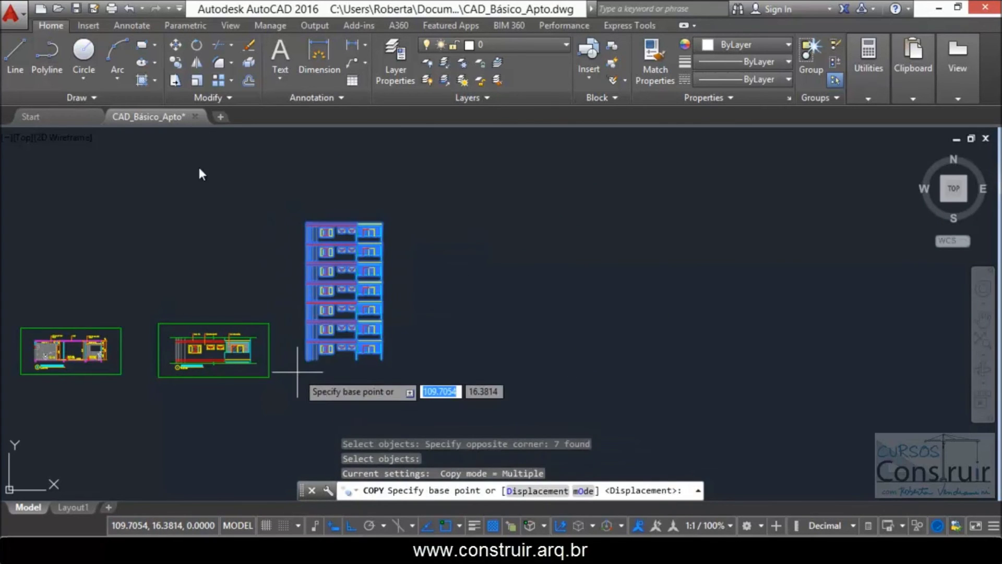
pyautogui.click(266, 179)
pyautogui.click(440, 182)
pyautogui.press('Escape')
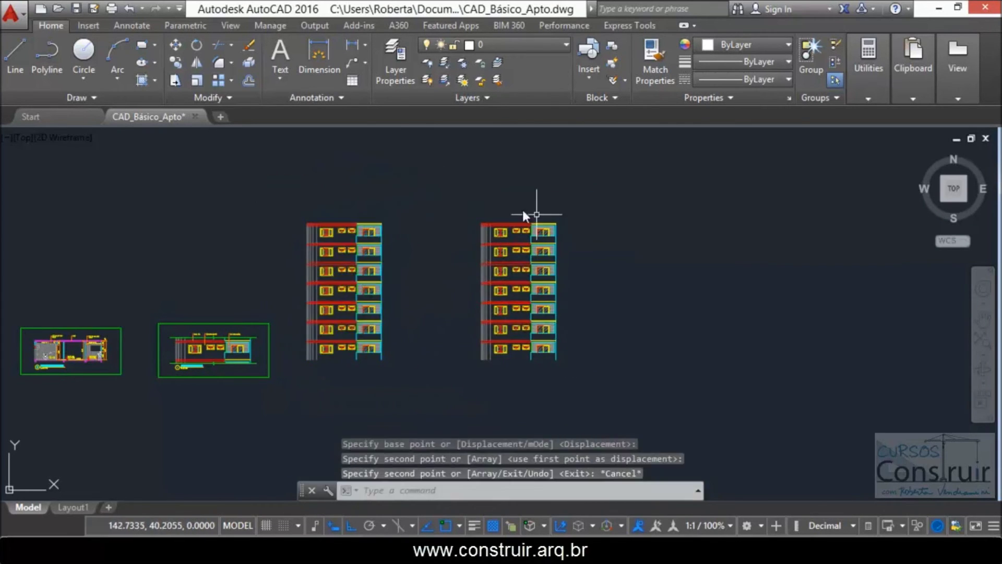
pyautogui.scroll(2, 677, 295)
pyautogui.scroll(2, 528, 285)
pyautogui.scroll(-2, 460, 282)
# Explode the copied facade's seven blocks into separate objects
pyautogui.write('x')
pyautogui.press('Return')
pyautogui.click(468, 417)
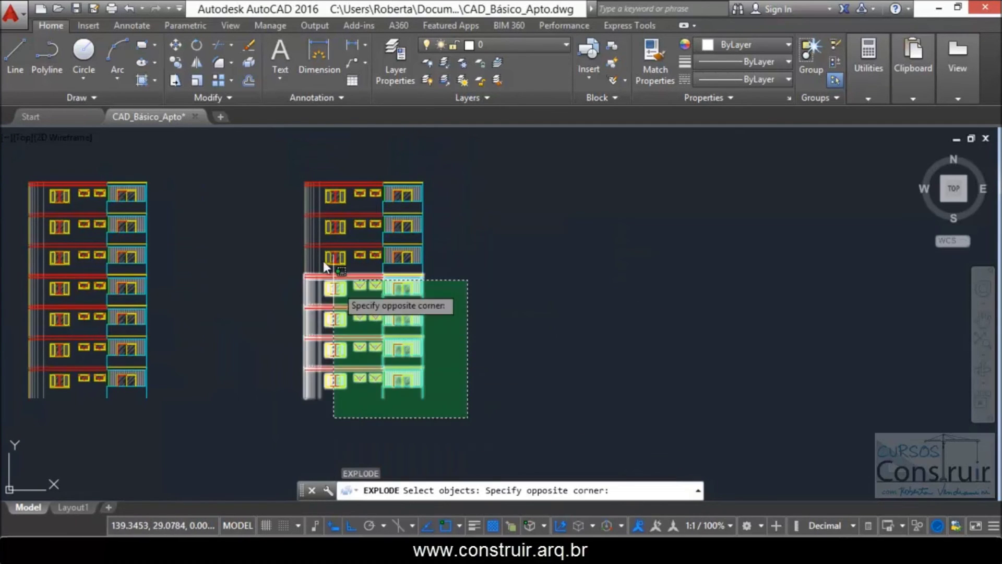
pyautogui.click(292, 171)
pyautogui.press('Return')
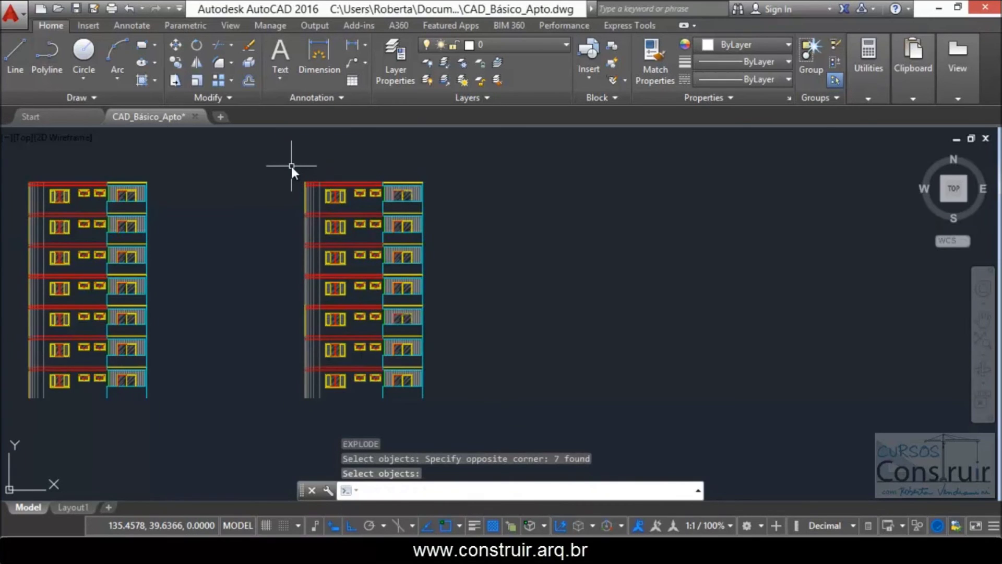
pyautogui.write('mi')
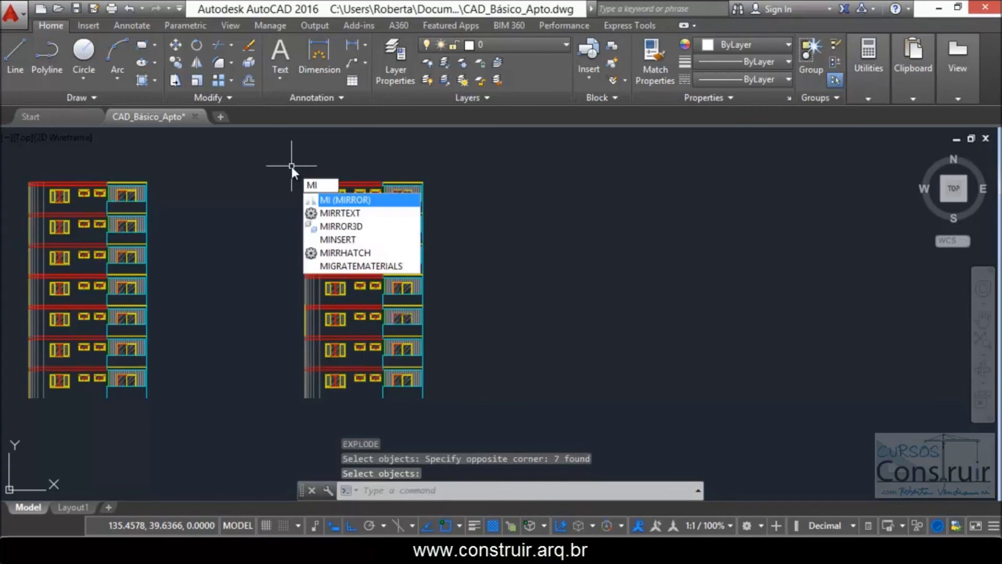
pyautogui.press('Escape')
# Draw a short horizontal line across the brick-wall corner
pyautogui.scroll(3, 471, 174)
pyautogui.scroll(3, 378, 186)
pyautogui.scroll(2, 361, 192)
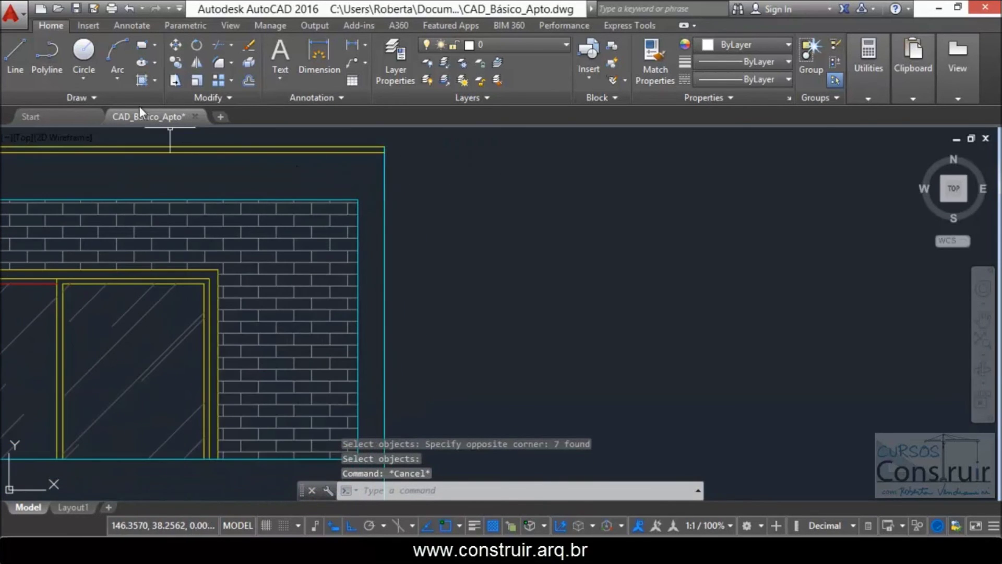
pyautogui.click(15, 57)
pyautogui.click(358, 201)
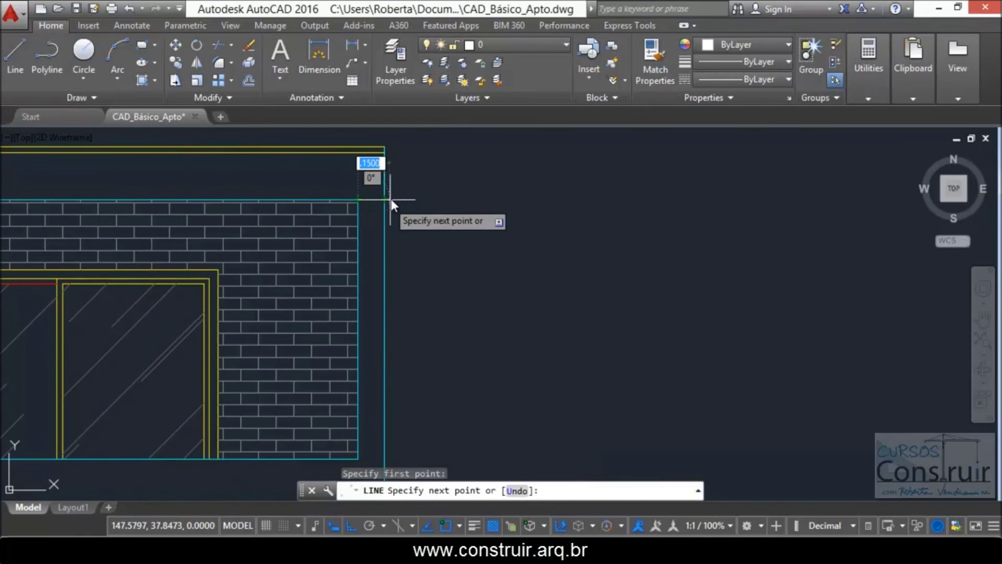
pyautogui.click(388, 202)
pyautogui.press('Escape')
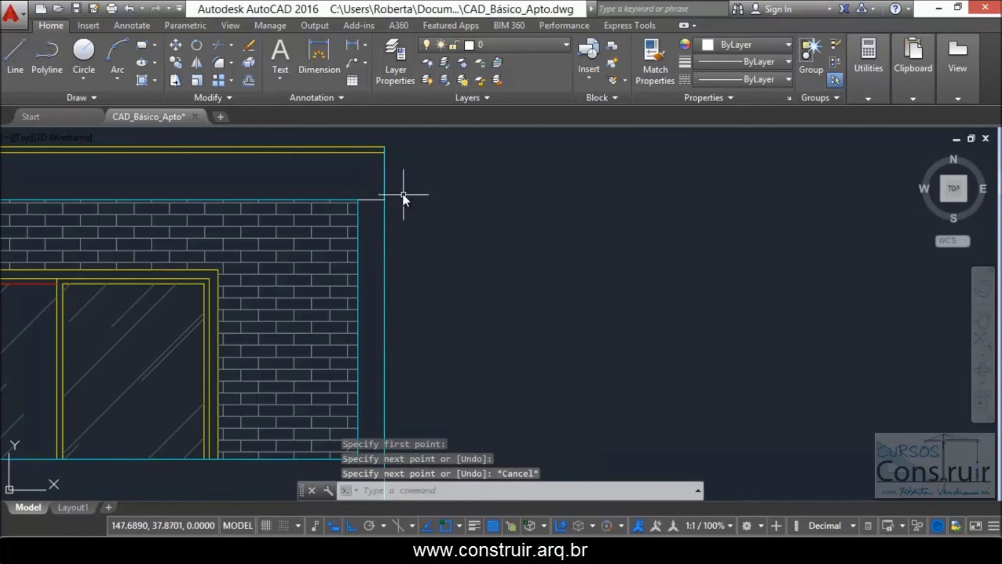
# Delete the vertical edge lines at the balcony edge and below the balcony slab
pyautogui.click(386, 177)
pyautogui.click(386, 222)
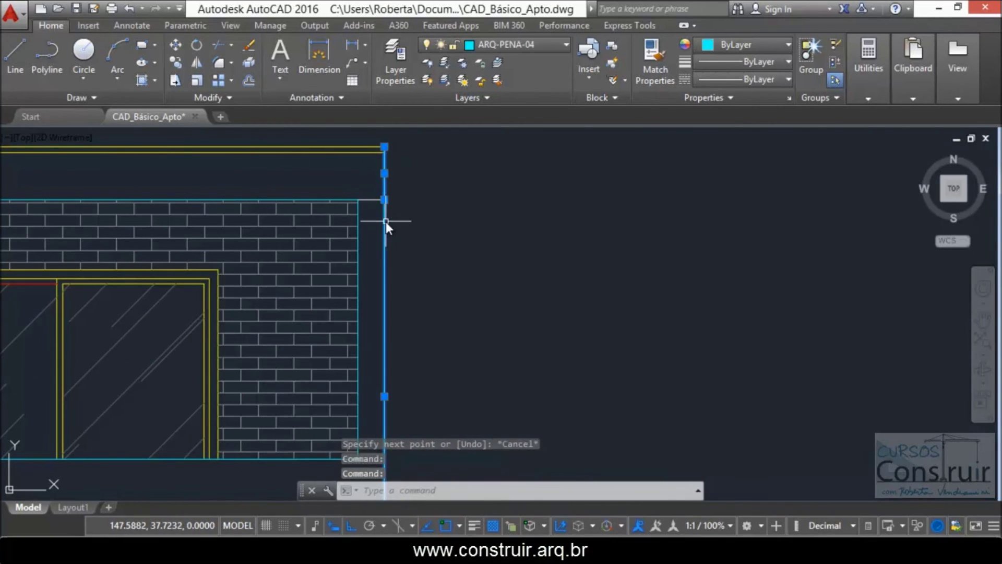
pyautogui.press('Delete')
pyautogui.scroll(-4, 381, 166)
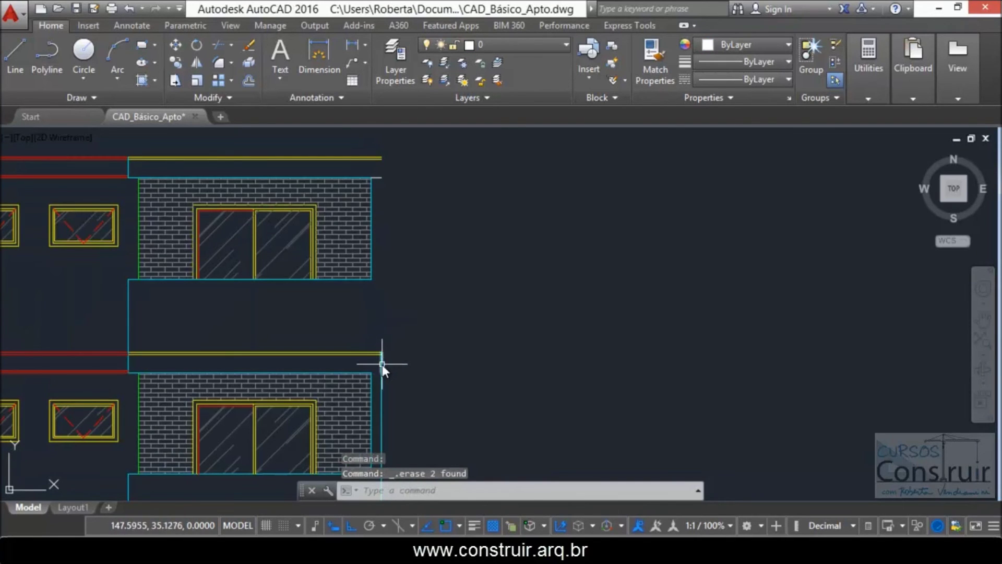
pyautogui.click(395, 387)
pyautogui.press('Delete')
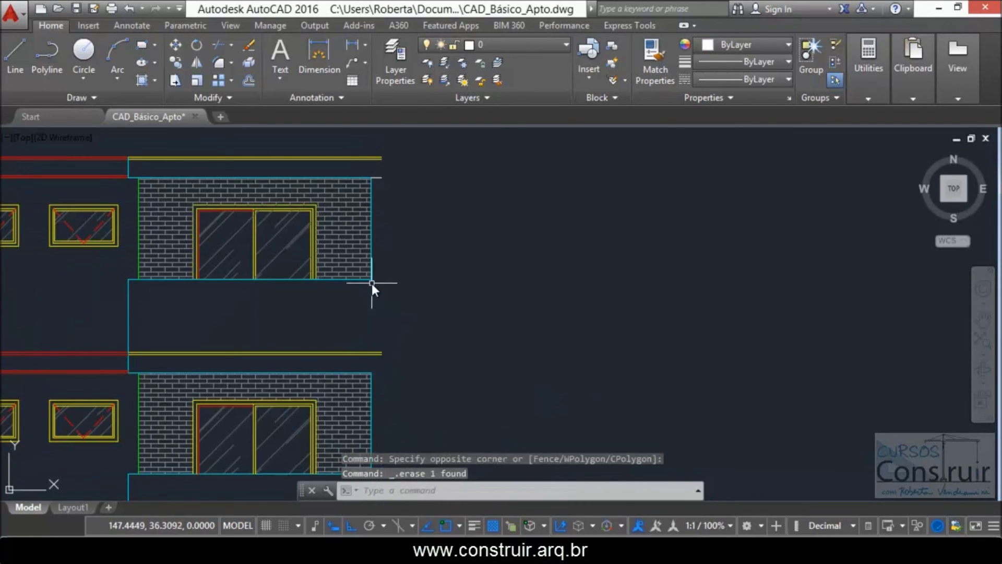
pyautogui.scroll(-5, 371, 283)
pyautogui.scroll(4, 379, 378)
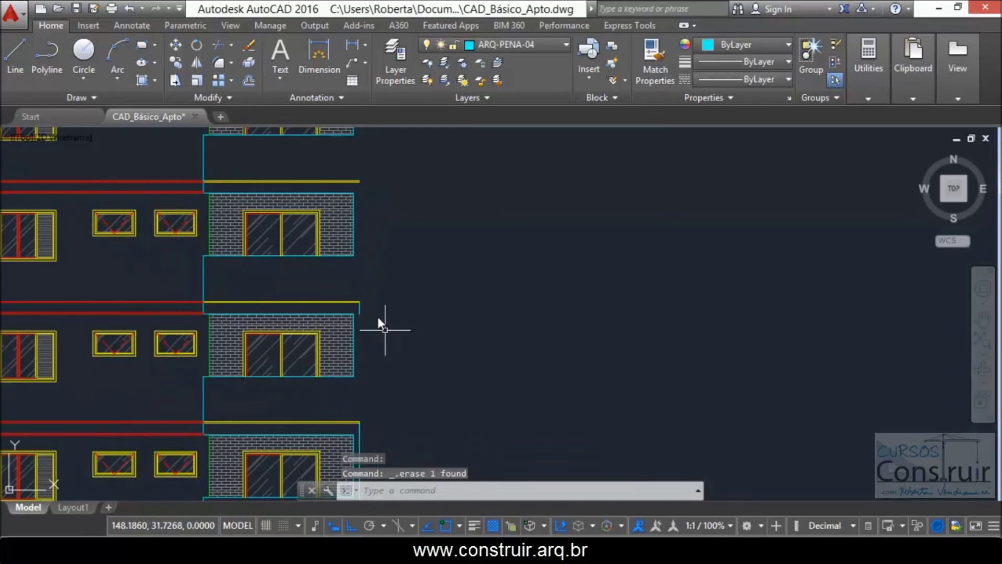
pyautogui.click(359, 311)
# Erase the cyan edge line beside the upper balcony
pyautogui.scroll(4, 383, 271)
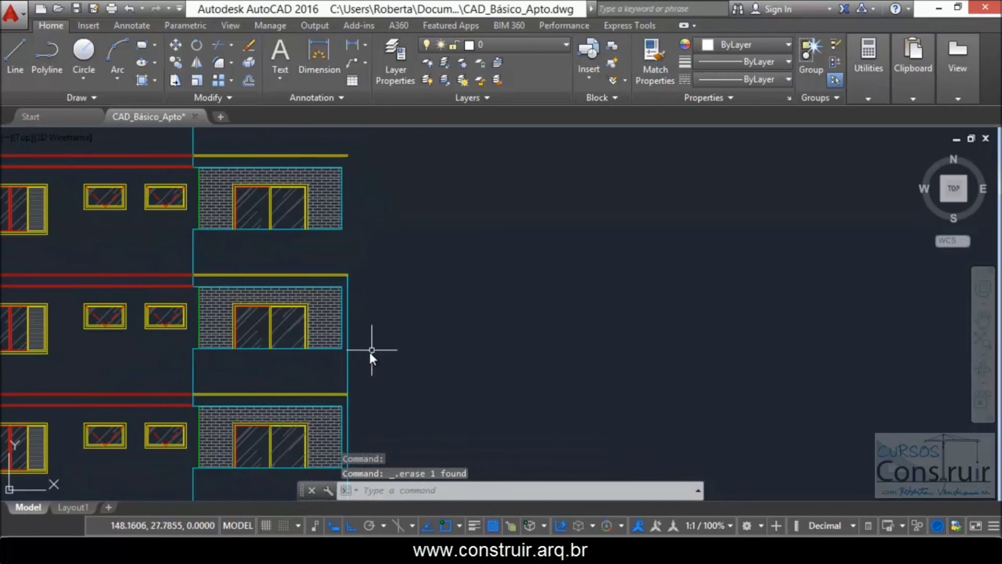
pyautogui.scroll(-2, 359, 285)
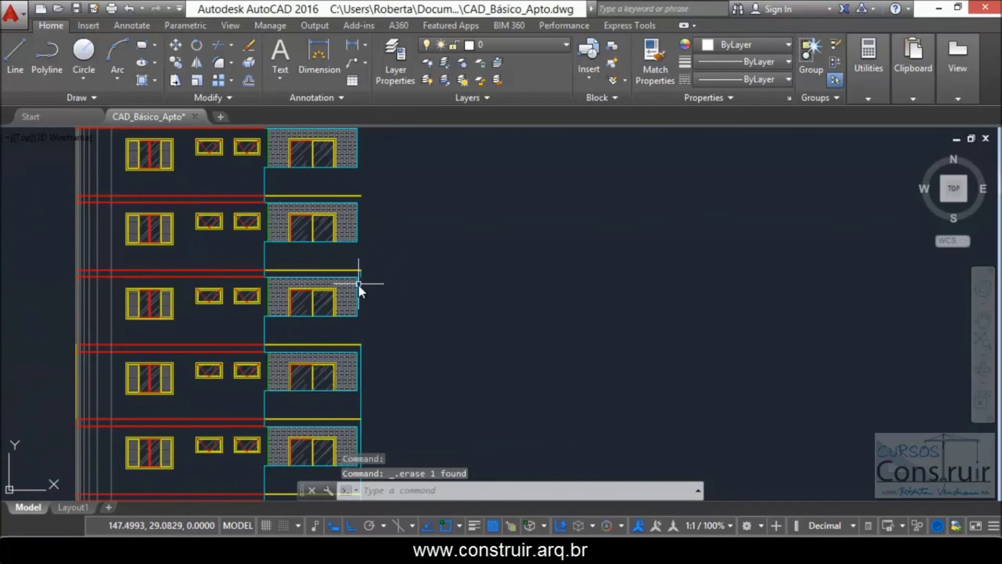
pyautogui.scroll(-3, 392, 291)
pyautogui.scroll(3, 391, 318)
pyautogui.click(375, 325)
pyautogui.click(342, 321)
pyautogui.press('Delete')
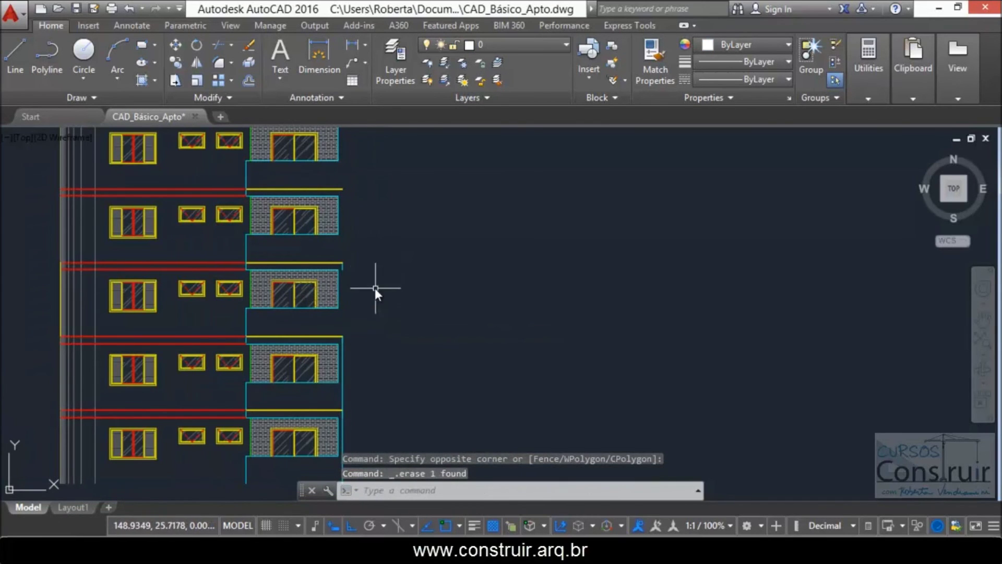
# Erase the cyan edge lines beside the middle and bottom floors
pyautogui.scroll(-4, 355, 264)
pyautogui.scroll(-1, 368, 290)
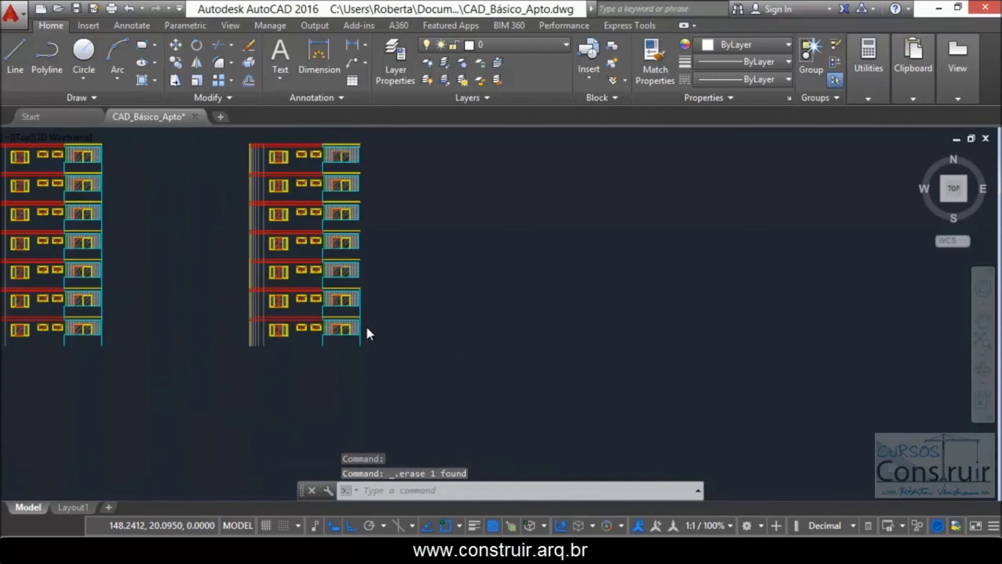
pyautogui.scroll(5, 362, 307)
pyautogui.click(359, 289)
pyautogui.click(343, 291)
pyautogui.press('Delete')
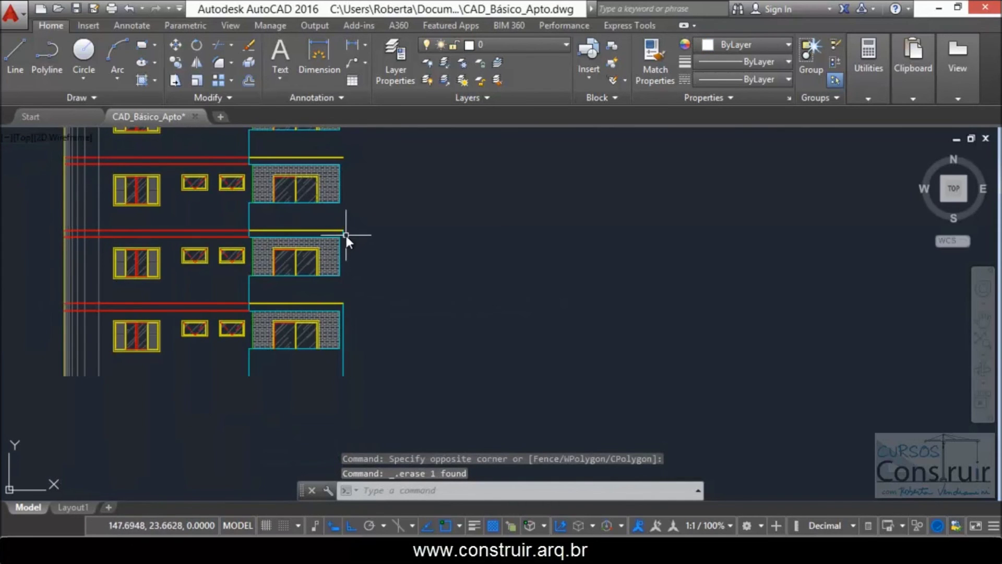
pyautogui.click(375, 335)
pyautogui.click(338, 368)
pyautogui.press('Delete')
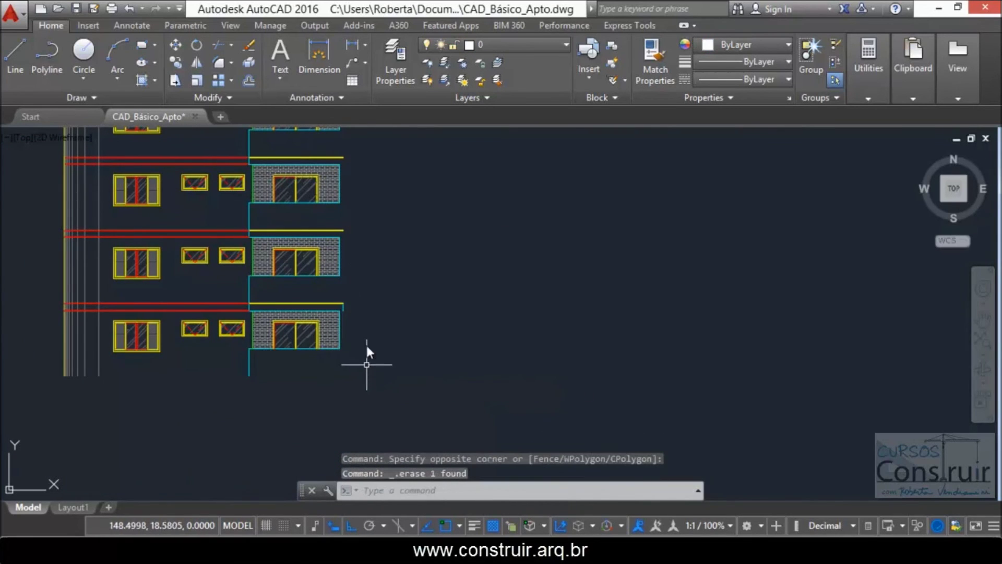
pyautogui.scroll(4, 349, 310)
pyautogui.scroll(-4, 370, 337)
pyautogui.scroll(-3, 371, 337)
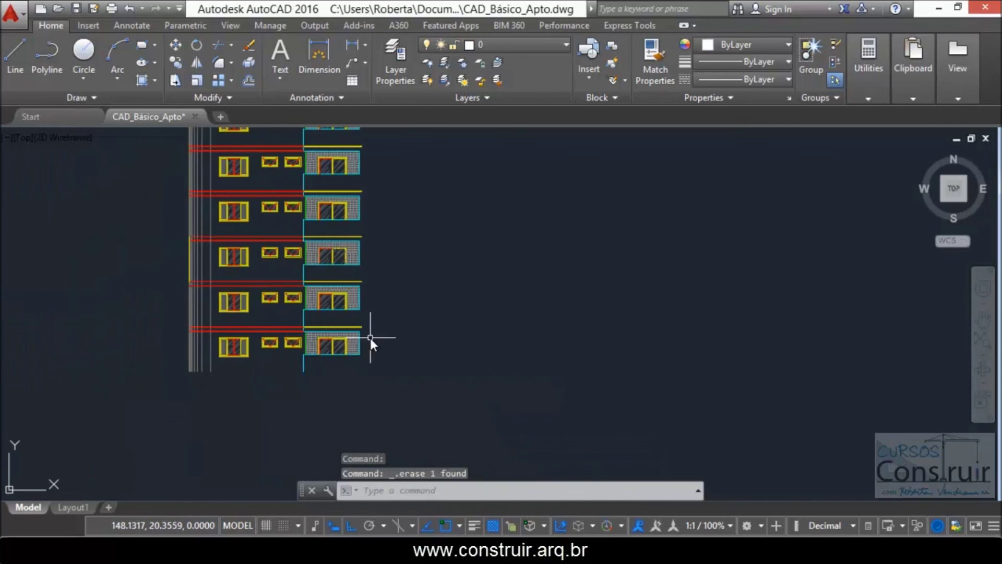
pyautogui.scroll(-3, 371, 337)
# Start MIRROR and window-select the whole right building elevation
pyautogui.write('mi')
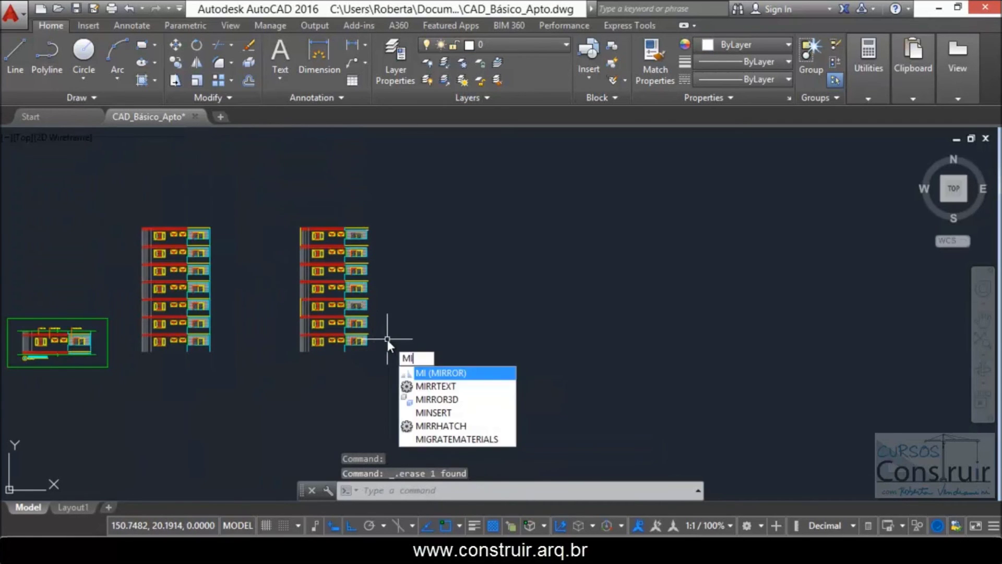
pyautogui.press('Return')
pyautogui.click(386, 207)
pyautogui.click(290, 357)
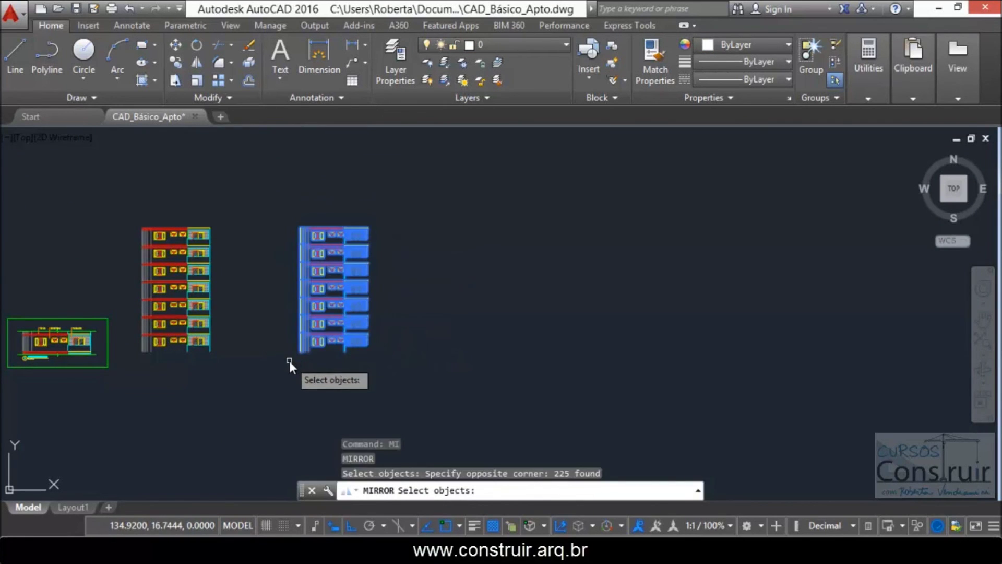
pyautogui.press('Return')
pyautogui.scroll(2, 370, 228)
pyautogui.scroll(3, 363, 231)
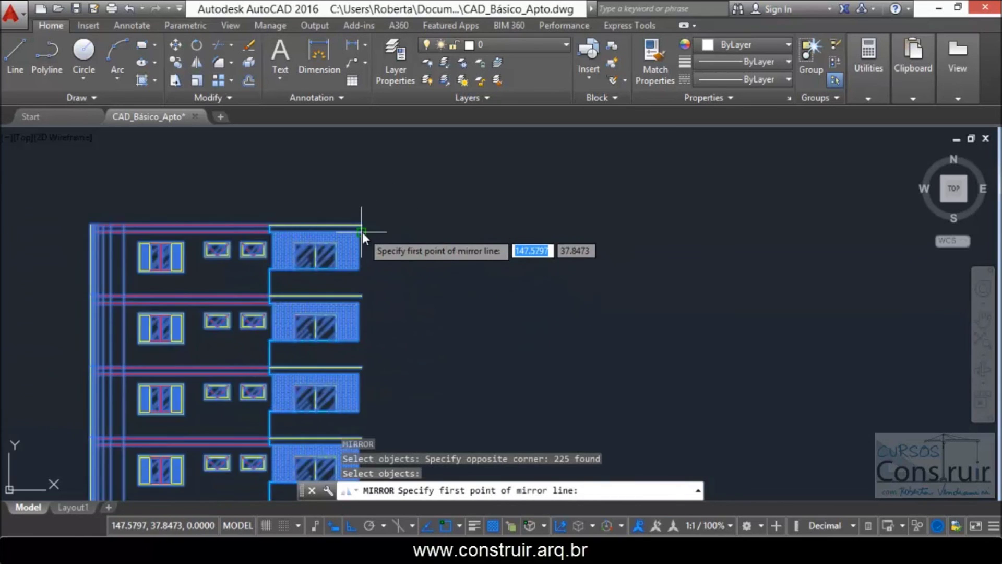
pyautogui.scroll(3, 363, 230)
pyautogui.scroll(2, 313, 229)
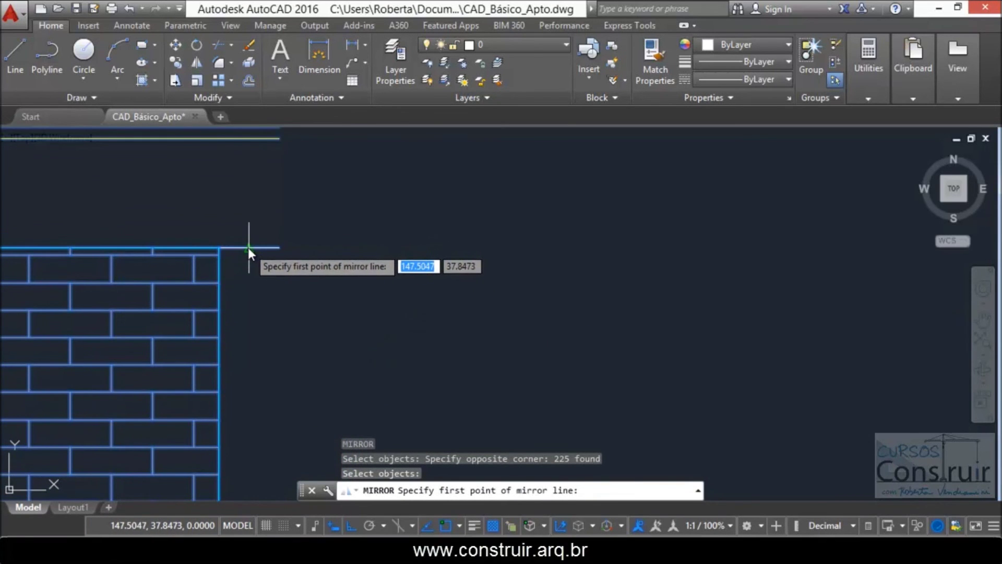
# Mirror it about a vertical axis on the balcony edge, keeping the originals
pyautogui.click(249, 248)
pyautogui.scroll(-2, 362, 320)
pyautogui.scroll(-2, 363, 321)
pyautogui.scroll(-3, 362, 321)
pyautogui.scroll(-3, 362, 313)
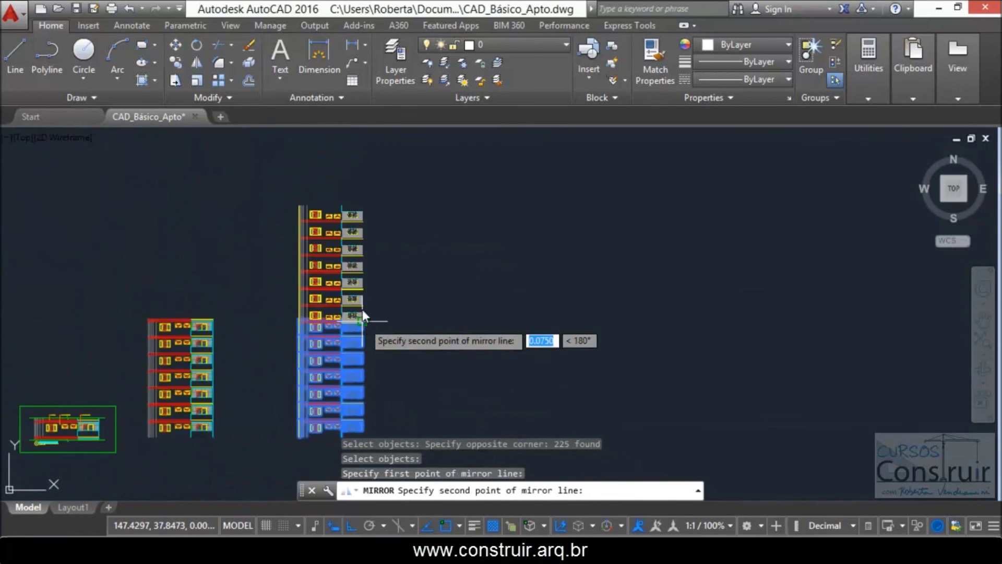
pyautogui.click(362, 198)
pyautogui.press('Return')
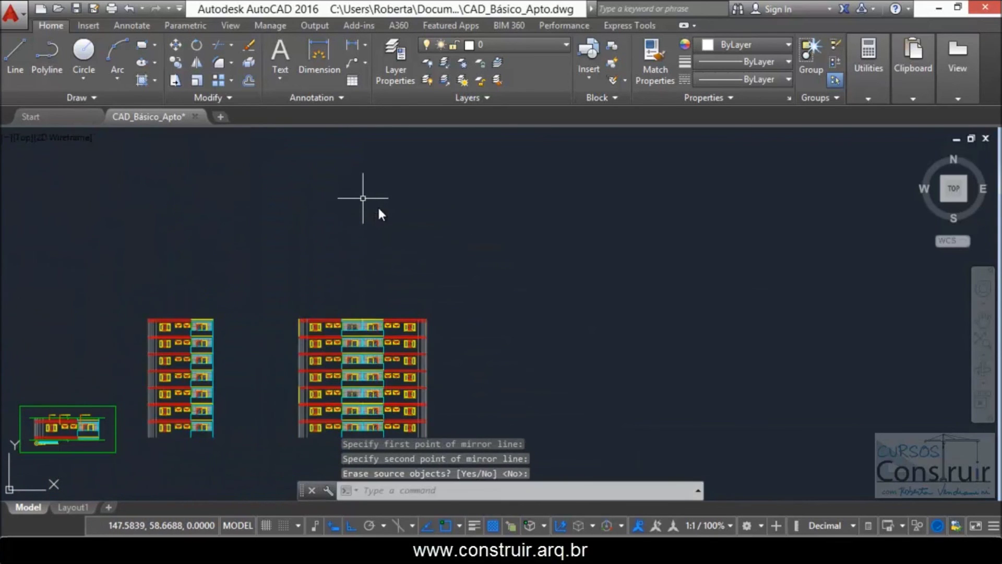
pyautogui.scroll(2, 383, 302)
pyautogui.scroll(3, 327, 300)
pyautogui.scroll(2, 304, 299)
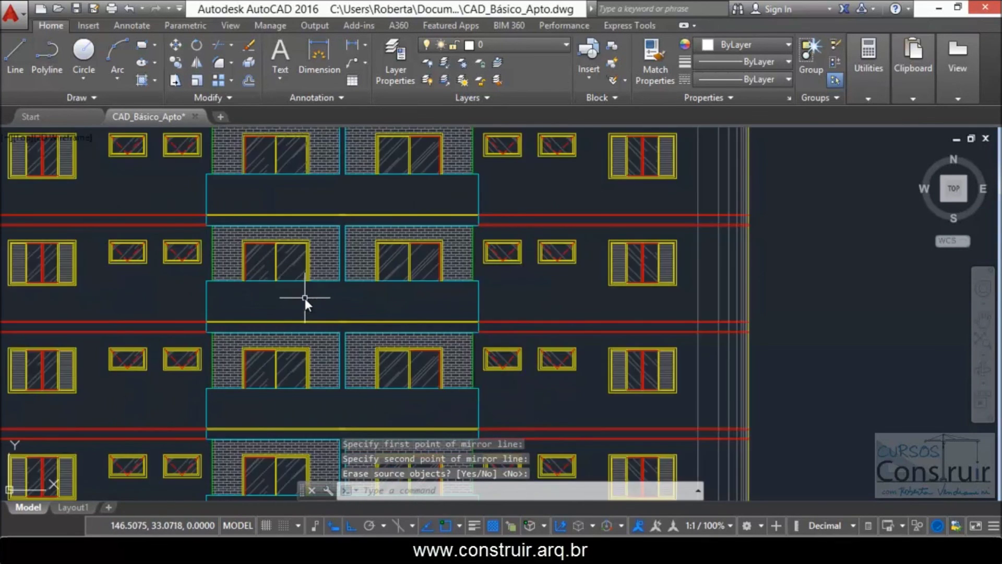
pyautogui.scroll(2, 305, 299)
pyautogui.scroll(-3, 347, 282)
pyautogui.scroll(-2, 339, 240)
pyautogui.scroll(-3, 339, 239)
pyautogui.scroll(3, 342, 282)
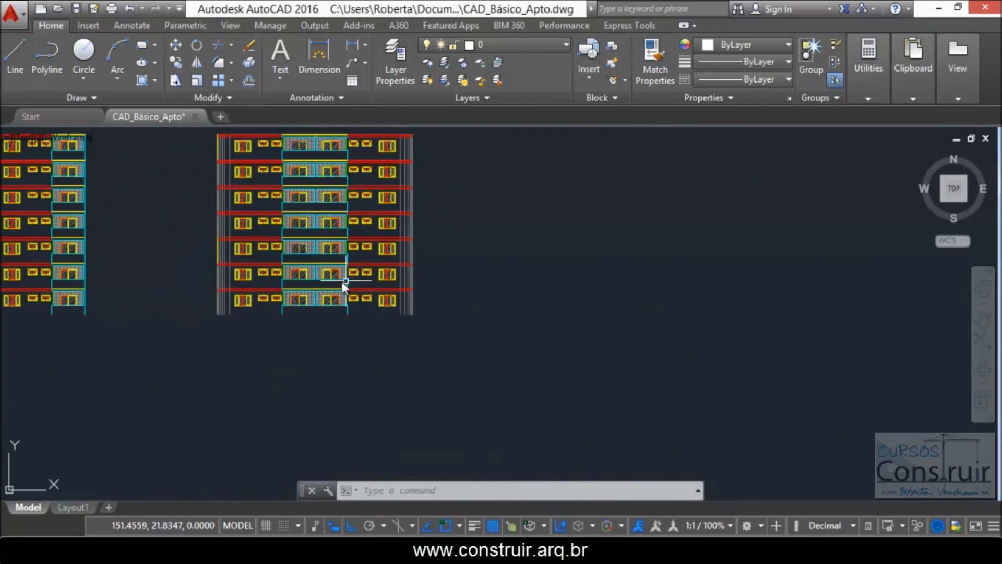
pyautogui.scroll(2, 311, 279)
pyautogui.scroll(-4, 324, 389)
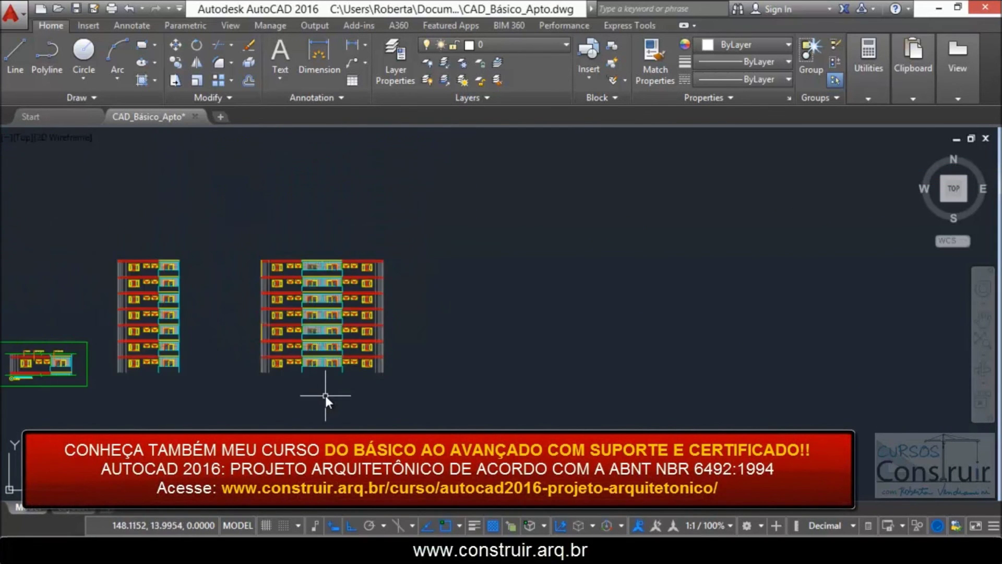
# Draw a vertical line from the facade's top centre to below the building
pyautogui.scroll(2, 325, 292)
pyautogui.write('l')
pyautogui.press('Return')
pyautogui.click(324, 214)
pyautogui.click(323, 428)
pyautogui.press('Escape')
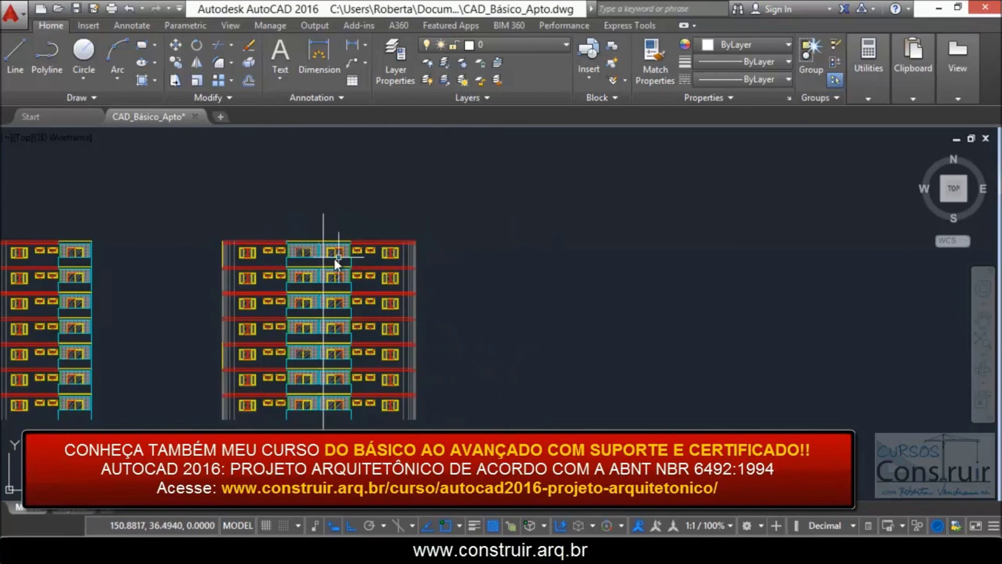
# Zoom in and out to inspect the central balcony seam and the full facade
pyautogui.scroll(7, 335, 257)
pyautogui.scroll(4, 314, 240)
pyautogui.scroll(-5, 352, 231)
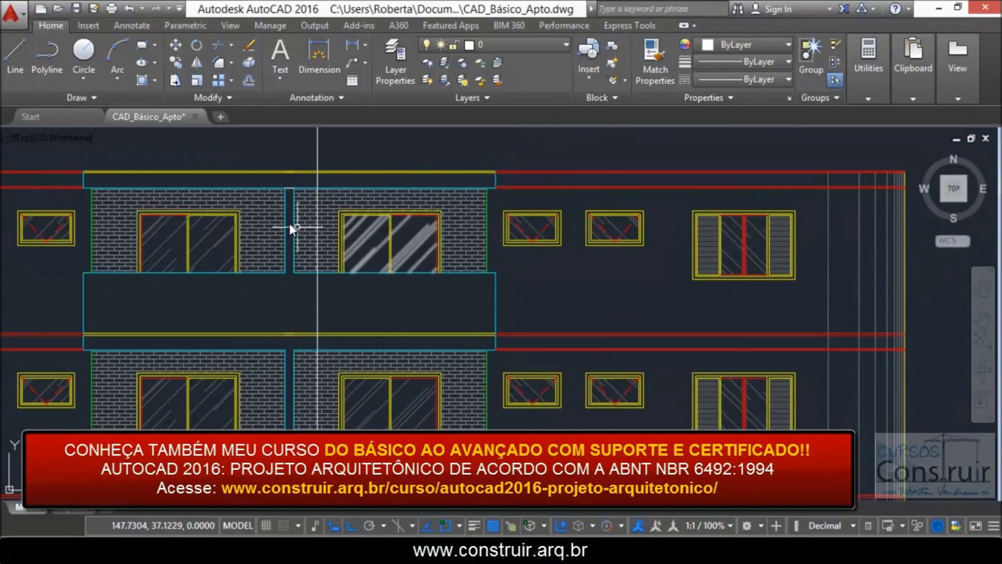
pyautogui.scroll(5, 303, 225)
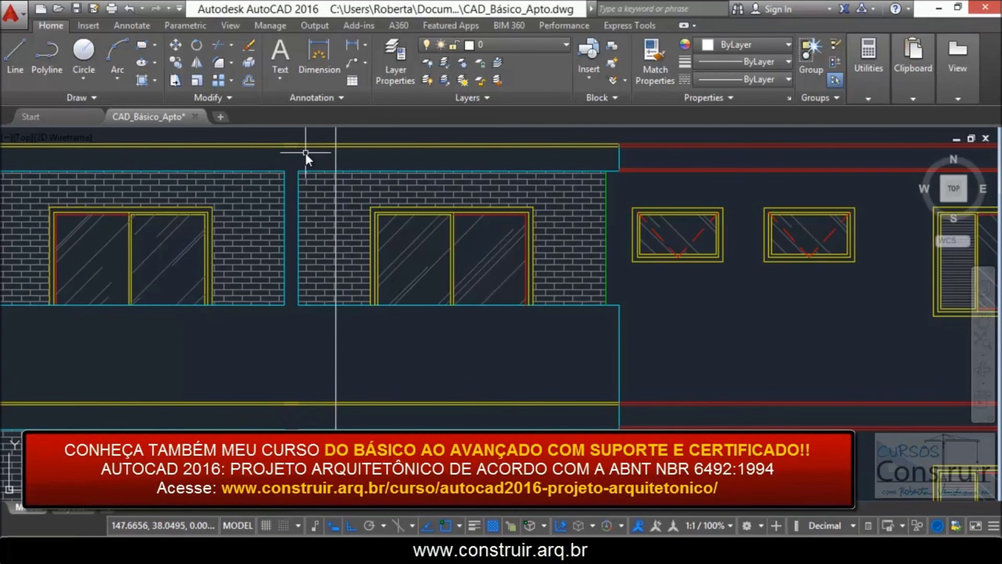
pyautogui.scroll(2, 305, 153)
pyautogui.scroll(-5, 346, 229)
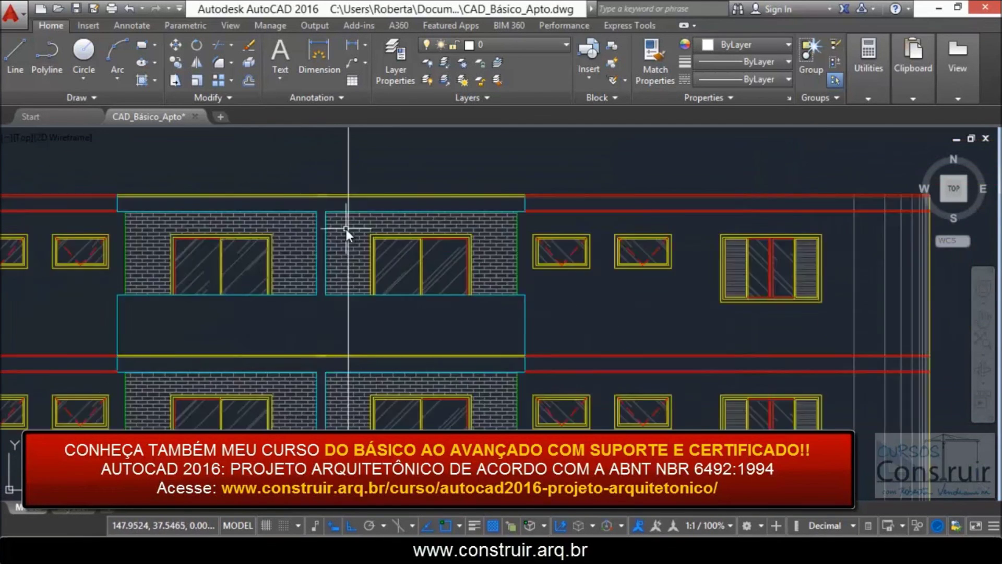
pyautogui.scroll(-2, 333, 225)
pyautogui.scroll(-3, 355, 271)
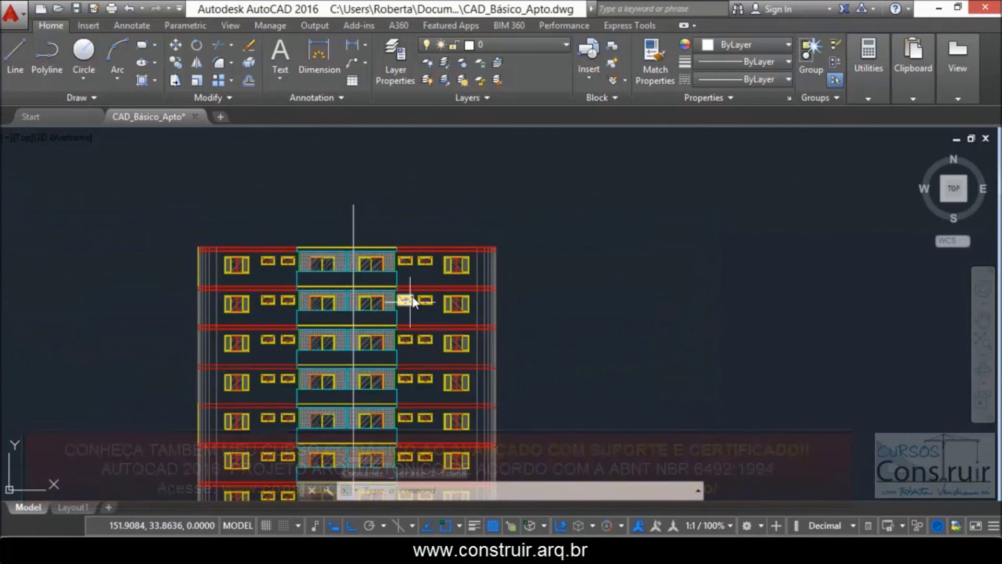
pyautogui.scroll(3, 412, 297)
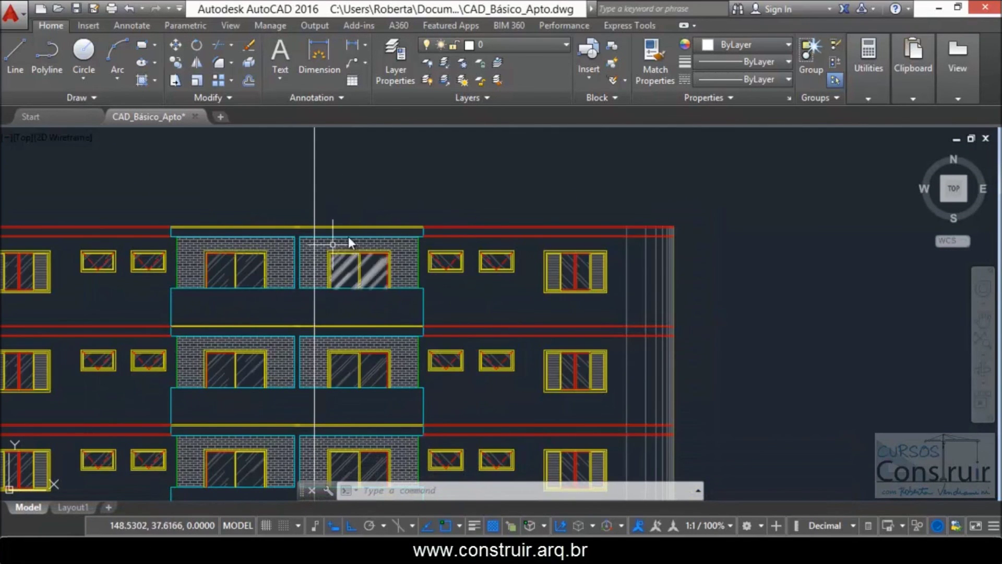
pyautogui.scroll(-5, 551, 213)
pyautogui.scroll(-2, 551, 212)
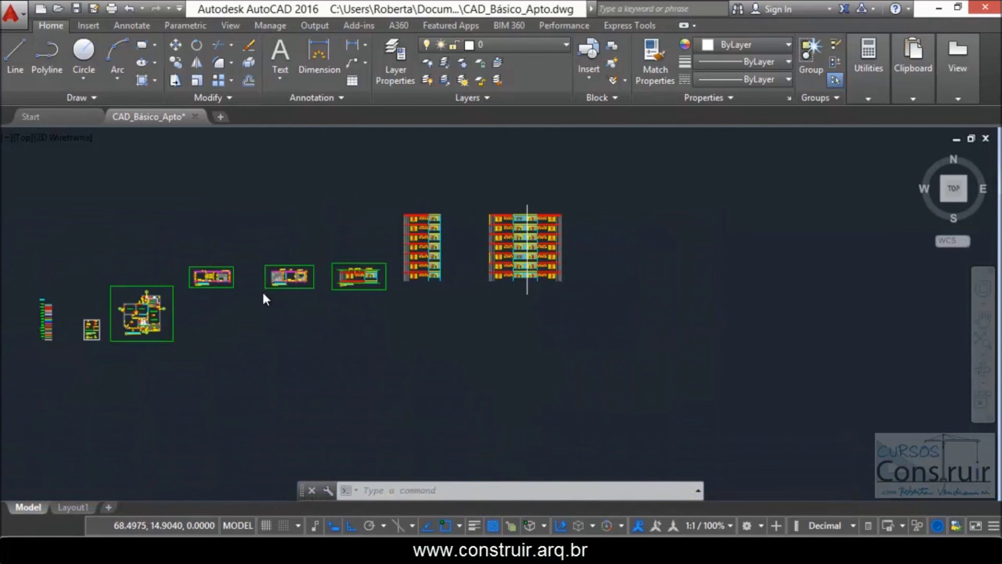
pyautogui.scroll(4, 263, 292)
pyautogui.scroll(2, 598, 227)
pyautogui.scroll(2, 533, 254)
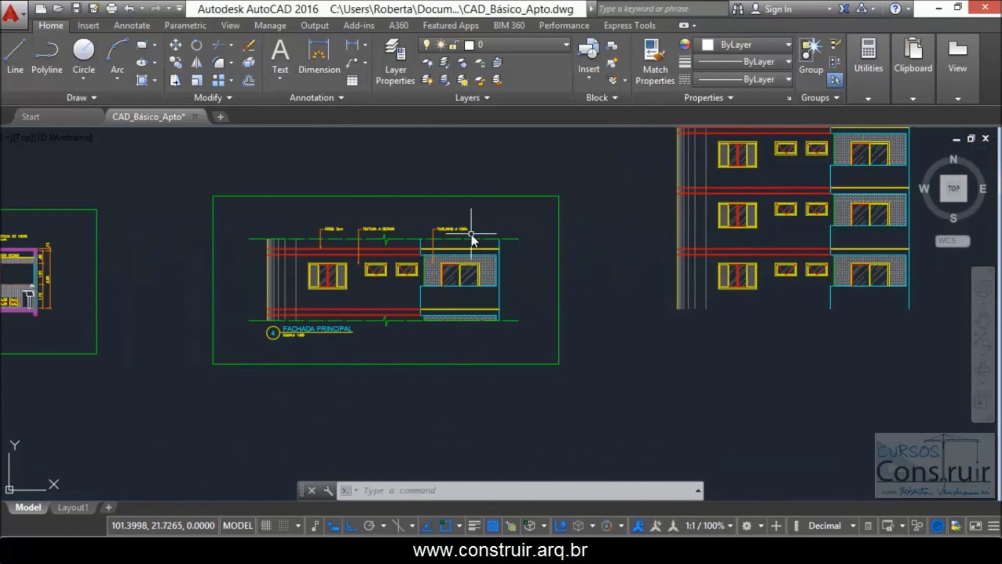
pyautogui.scroll(2, 361, 227)
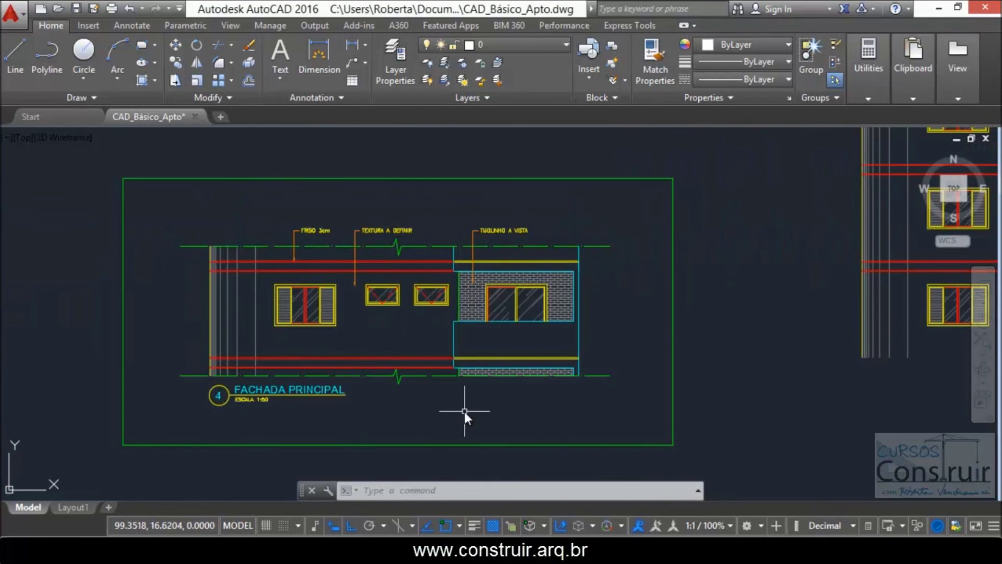